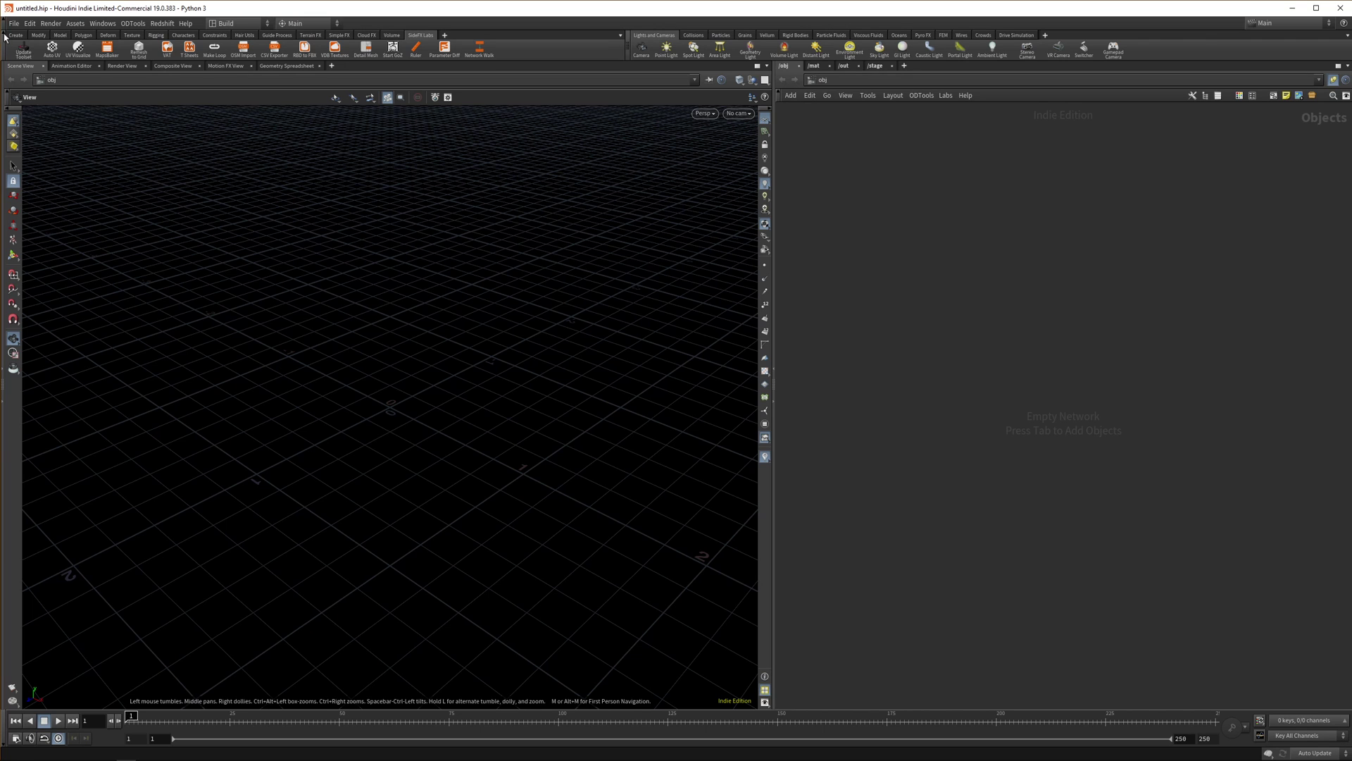
Hide the shelf tools and create a Geometry object named Tree in the object network
{"action": "left_click", "coordinate": [6, 41]}
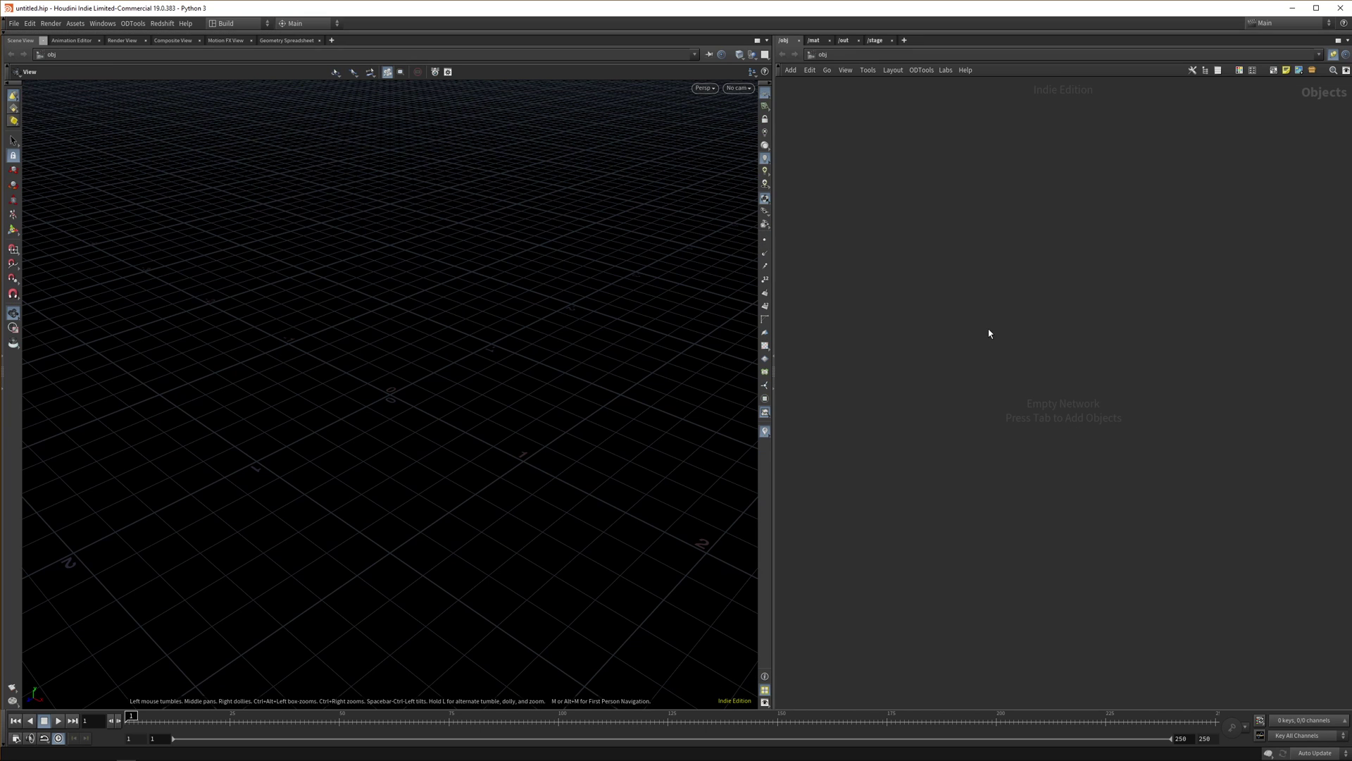
{"action": "key", "text": "Tab"}
{"action": "type", "text": "geo"}
{"action": "key", "text": "Return"}
{"action": "left_click", "coordinate": [988, 329]}
{"action": "left_click", "coordinate": [1030, 328]}
{"action": "type", "text": "t"}
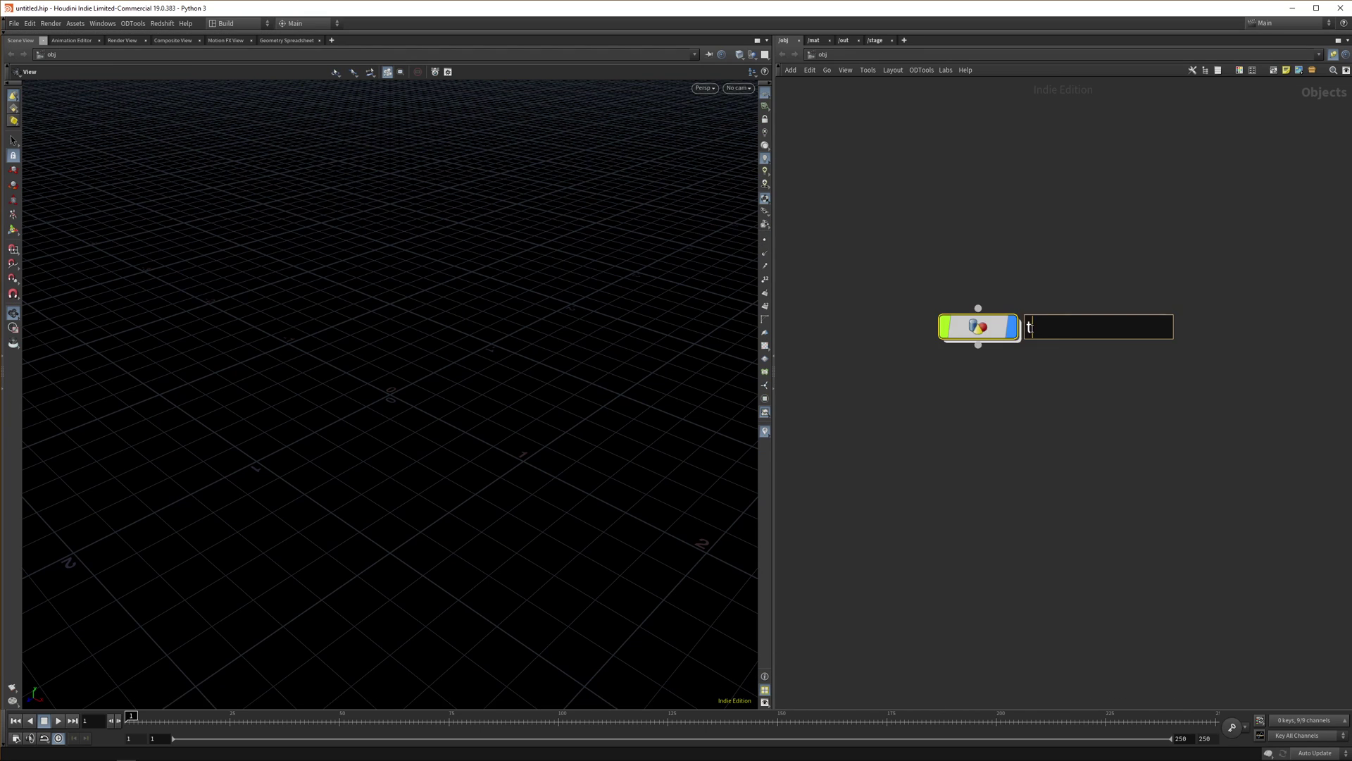
{"action": "key", "text": "Return"}
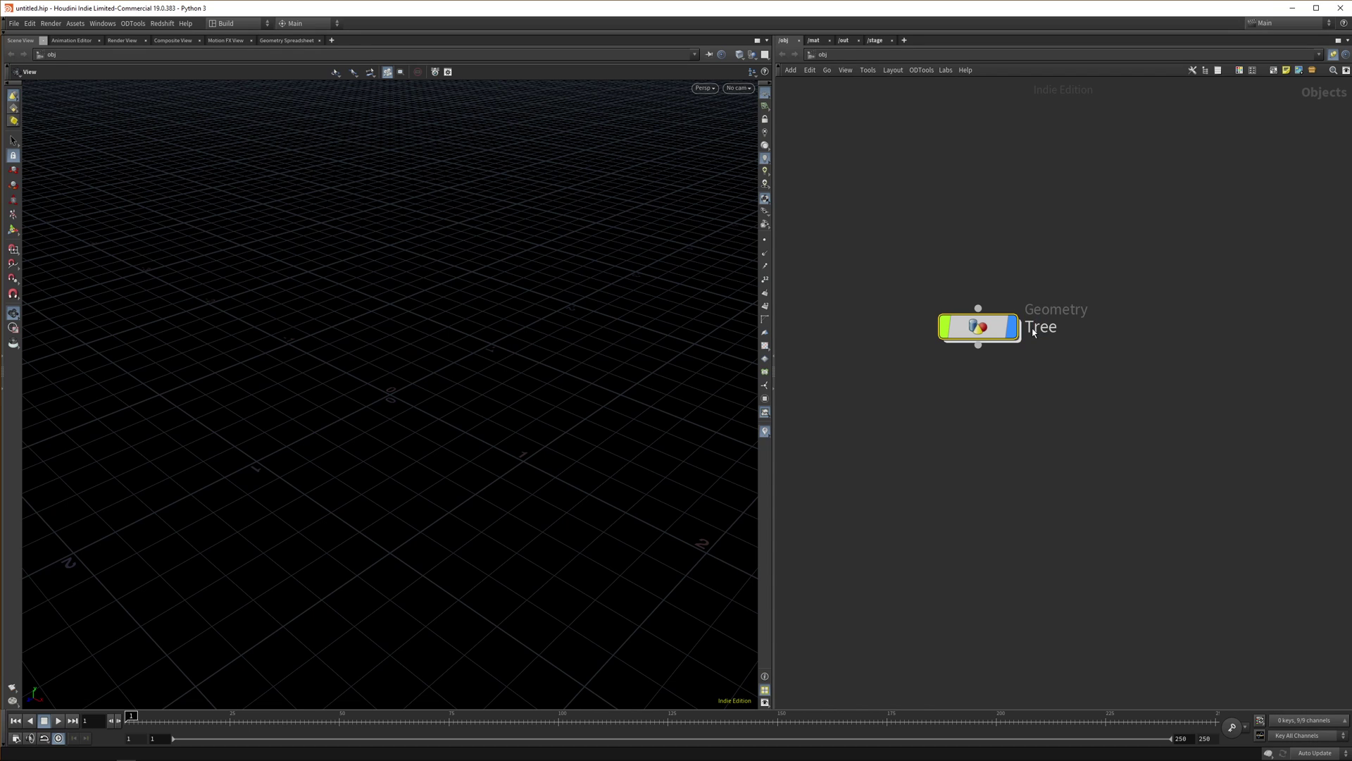
Enter the Tree object's network and add a Labs Quick Basic Tree node
{"action": "double_click", "coordinate": [978, 327]}
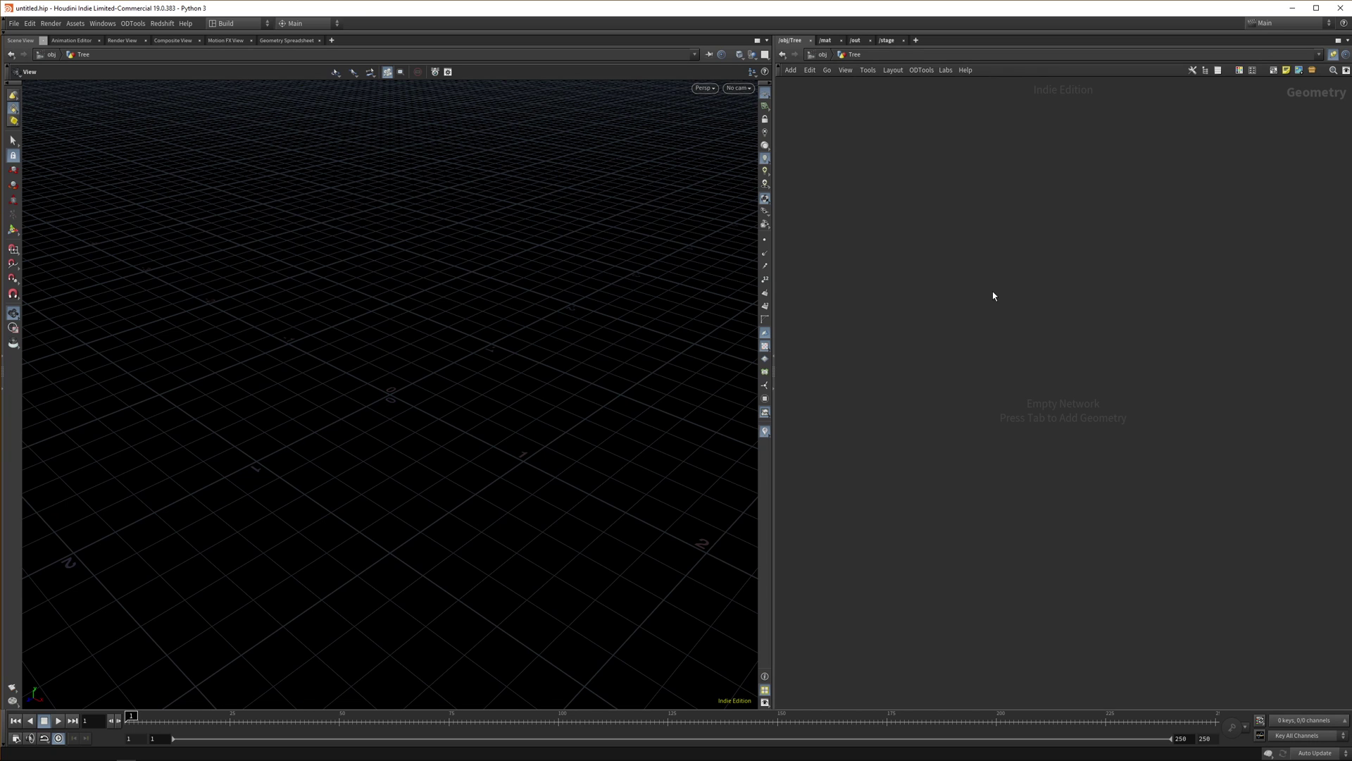
{"action": "key", "text": "Tab"}
{"action": "type", "text": "ba"}
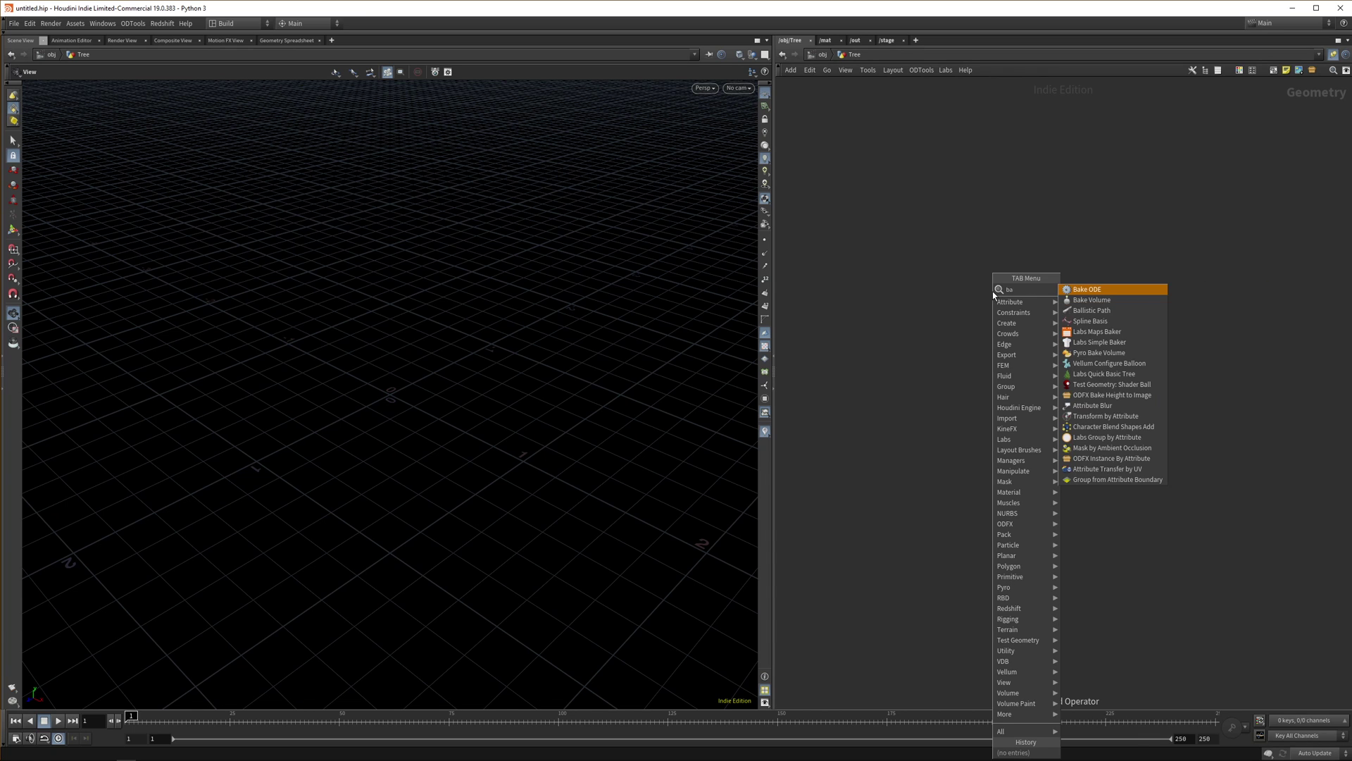
{"action": "key", "text": "BackSpace"}
{"action": "key", "text": "BackSpace"}
{"action": "type", "text": "simple tre"}
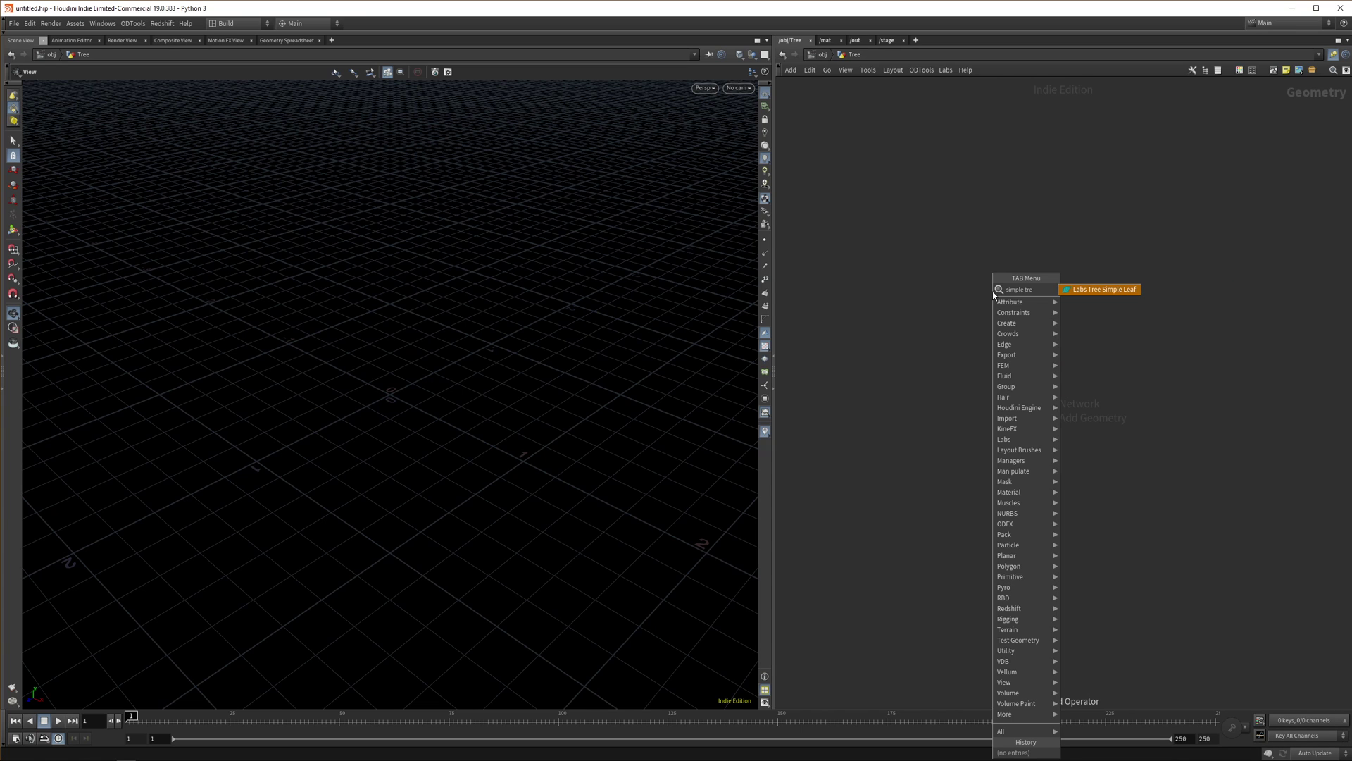
{"action": "key", "text": "BackSpace"}
{"action": "key", "text": "BackSpace"}
{"action": "key", "text": "BackSpace"}
{"action": "key", "text": "BackSpace"}
{"action": "key", "text": "BackSpace"}
{"action": "key", "text": "BackSpace"}
{"action": "key", "text": "BackSpace"}
{"action": "key", "text": "BackSpace"}
{"action": "type", "text": "tree"}
{"action": "key", "text": "Return"}
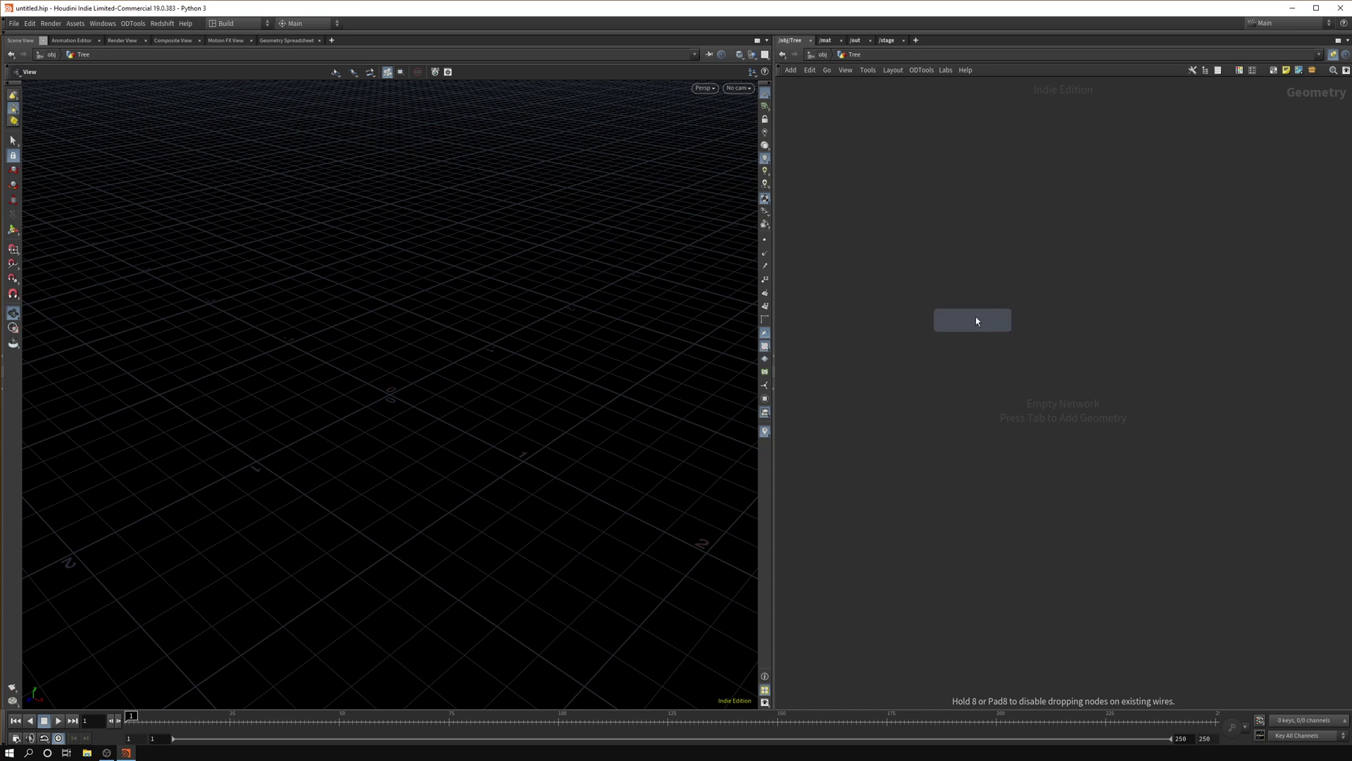
{"action": "left_click", "coordinate": [976, 318]}
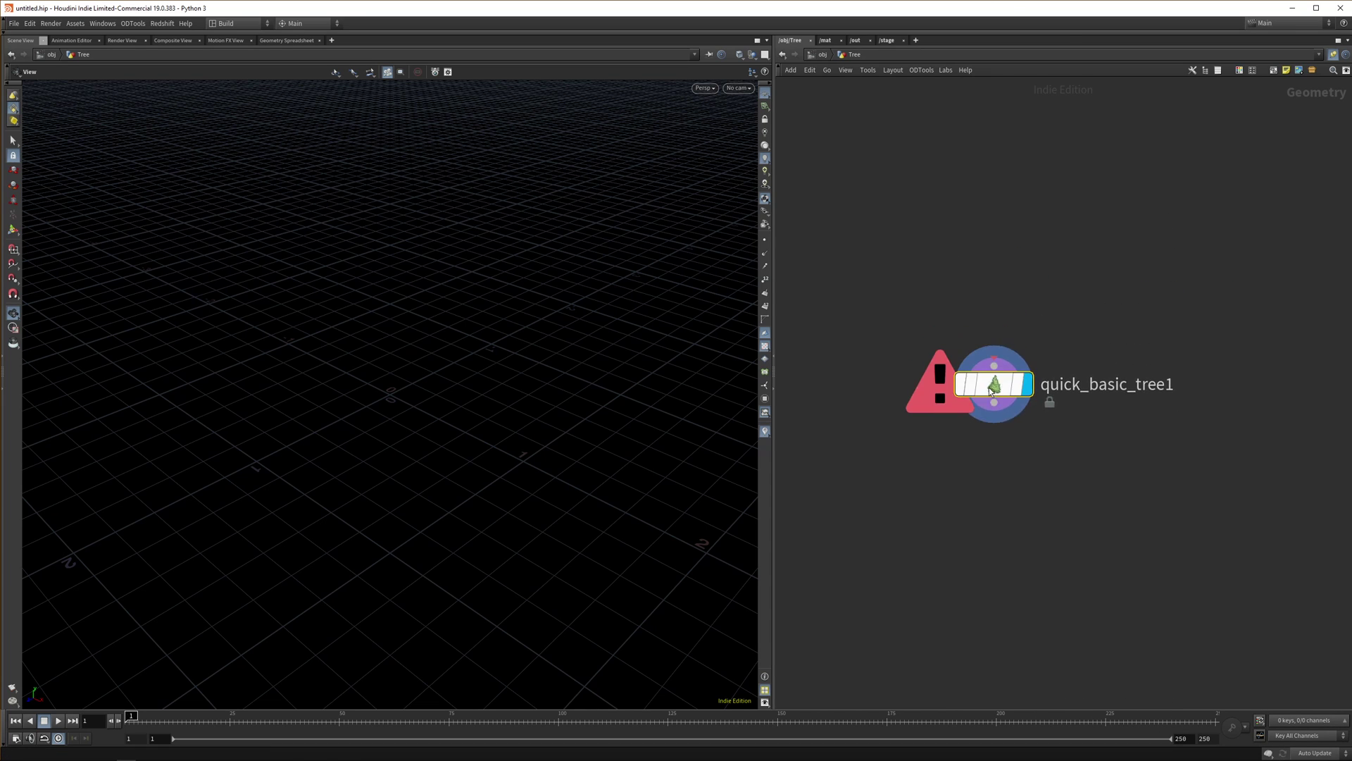
Add a Line node above the quick basic tree node
{"action": "left_click_drag", "start_coordinate": [461, 419], "coordinate": [439, 414]}
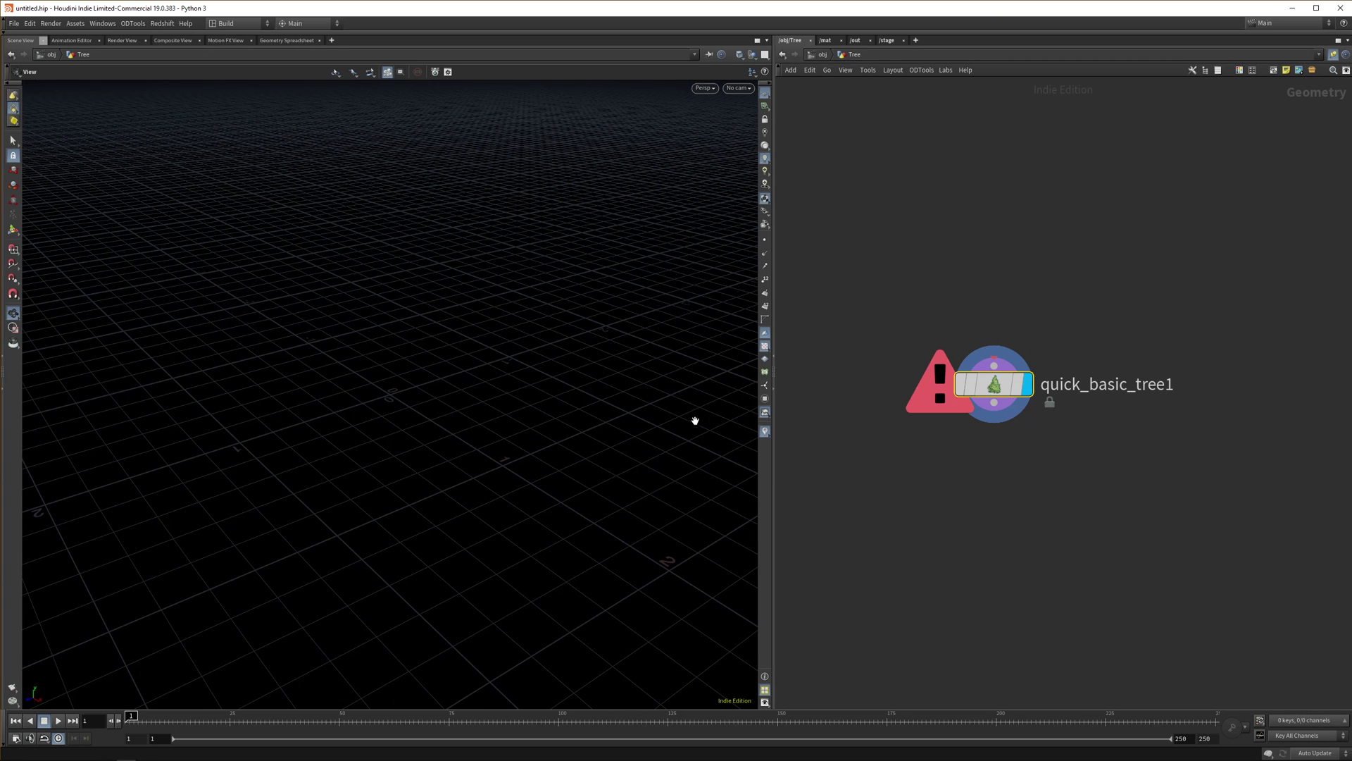
{"action": "middle_click_drag", "start_coordinate": [1009, 291], "coordinate": [998, 347]}
{"action": "scroll", "coordinate": [975, 325], "scroll_direction": "down", "scroll_amount": 3}
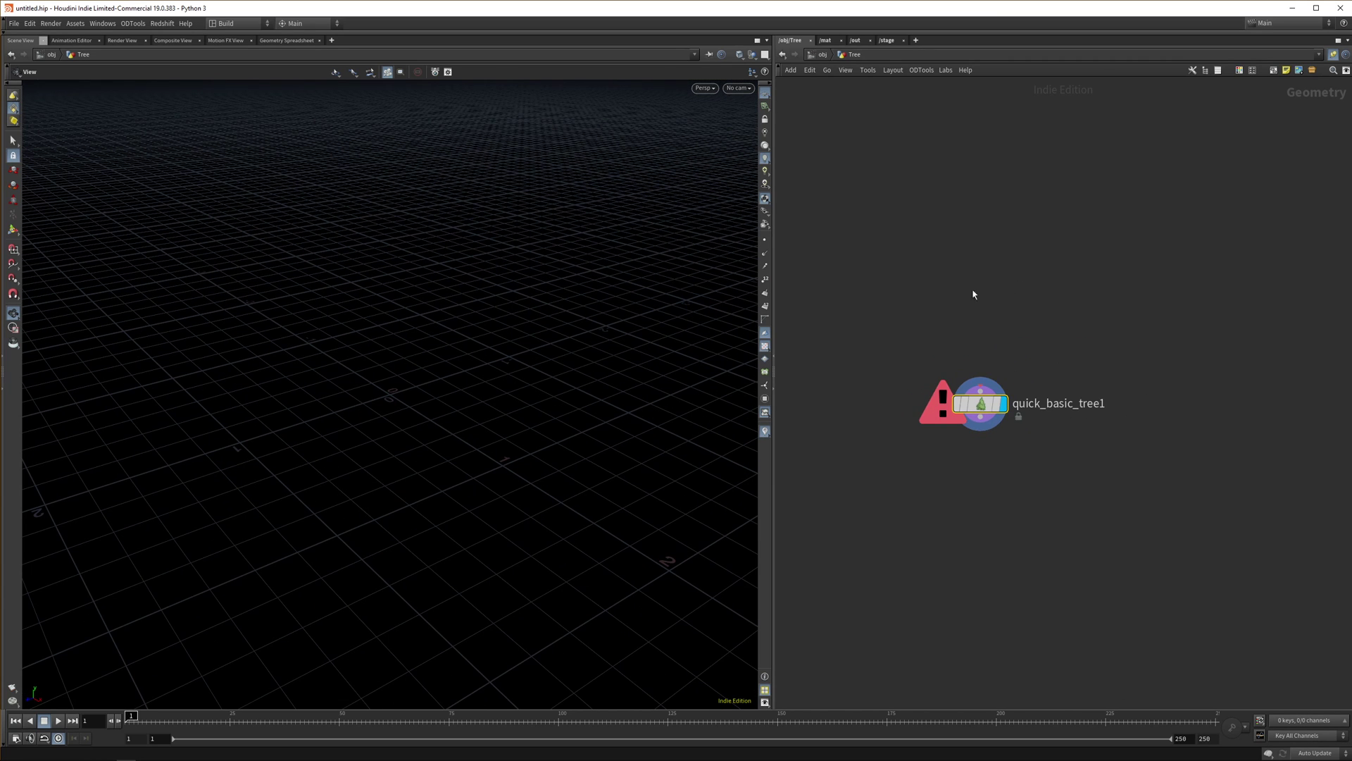
{"action": "key", "text": "Tab"}
{"action": "type", "text": "line"}
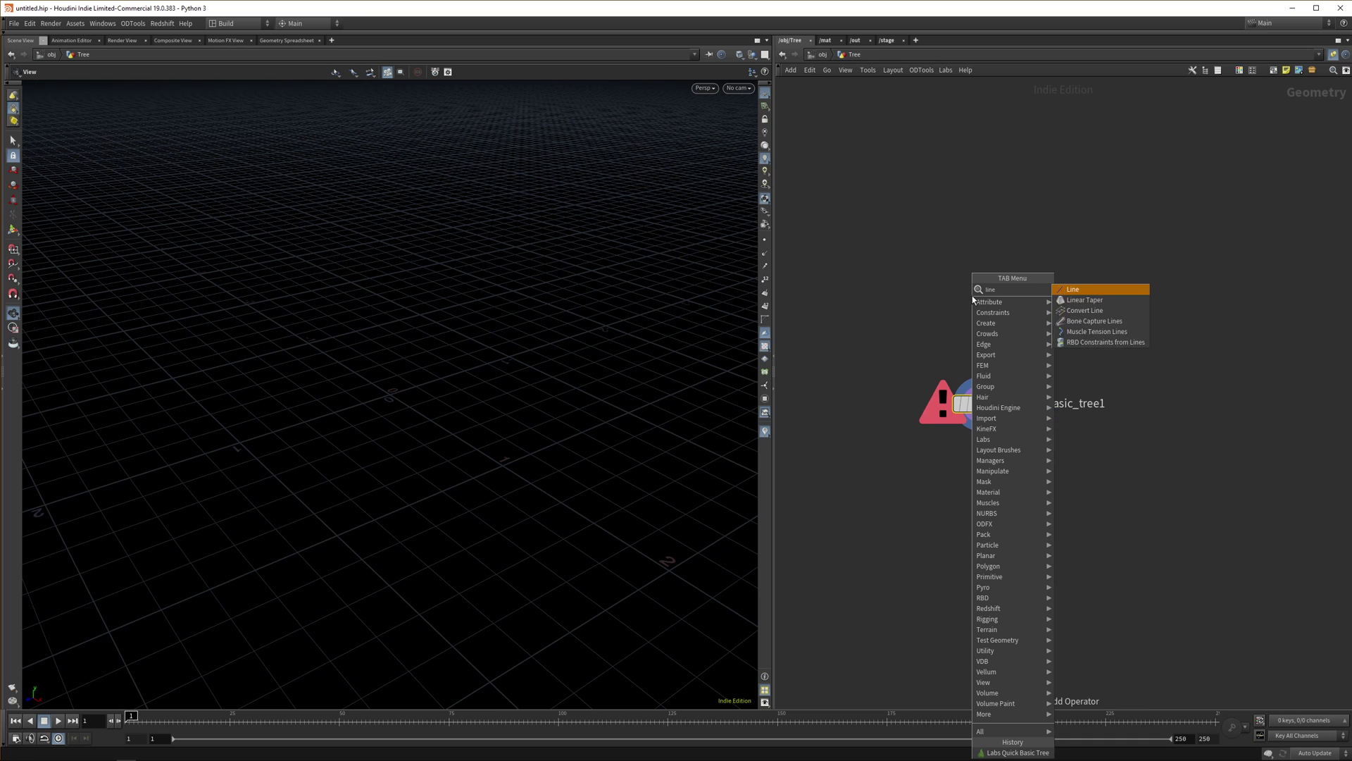
{"action": "key", "text": "Return"}
{"action": "left_click", "coordinate": [985, 309]}
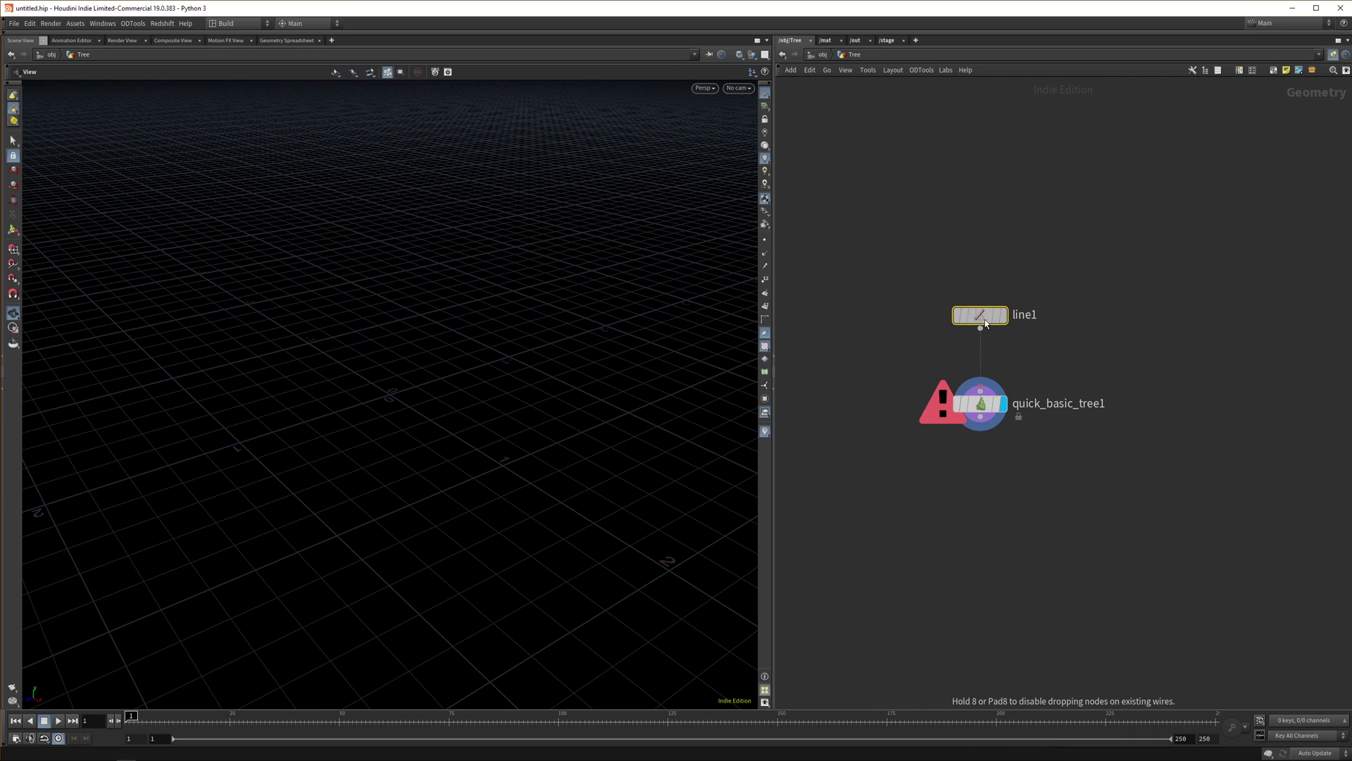
Set the line's length to 10, connect it to the quick basic tree node and display the tree
{"action": "key", "text": "p"}
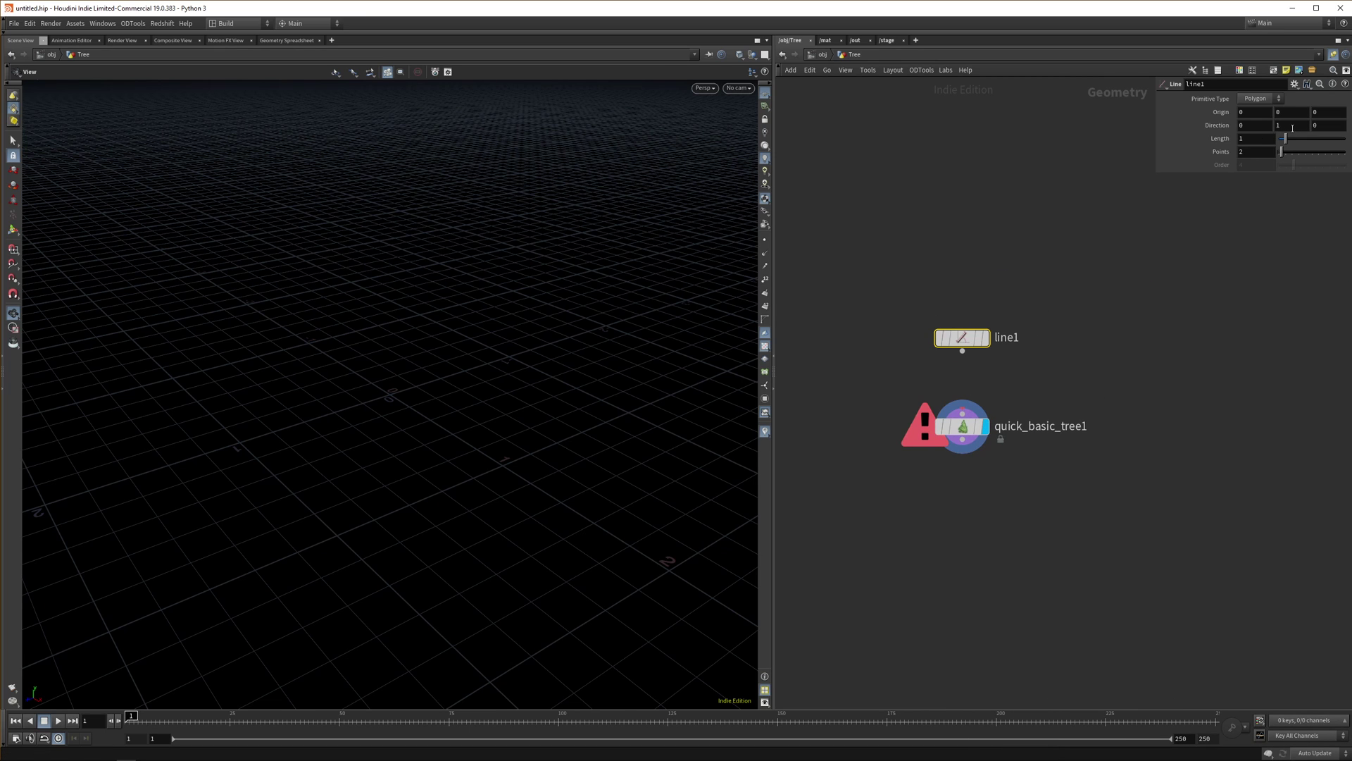
{"action": "middle_click_drag", "start_coordinate": [1256, 137], "coordinate": [1302, 131]}
{"action": "left_click", "coordinate": [984, 337]}
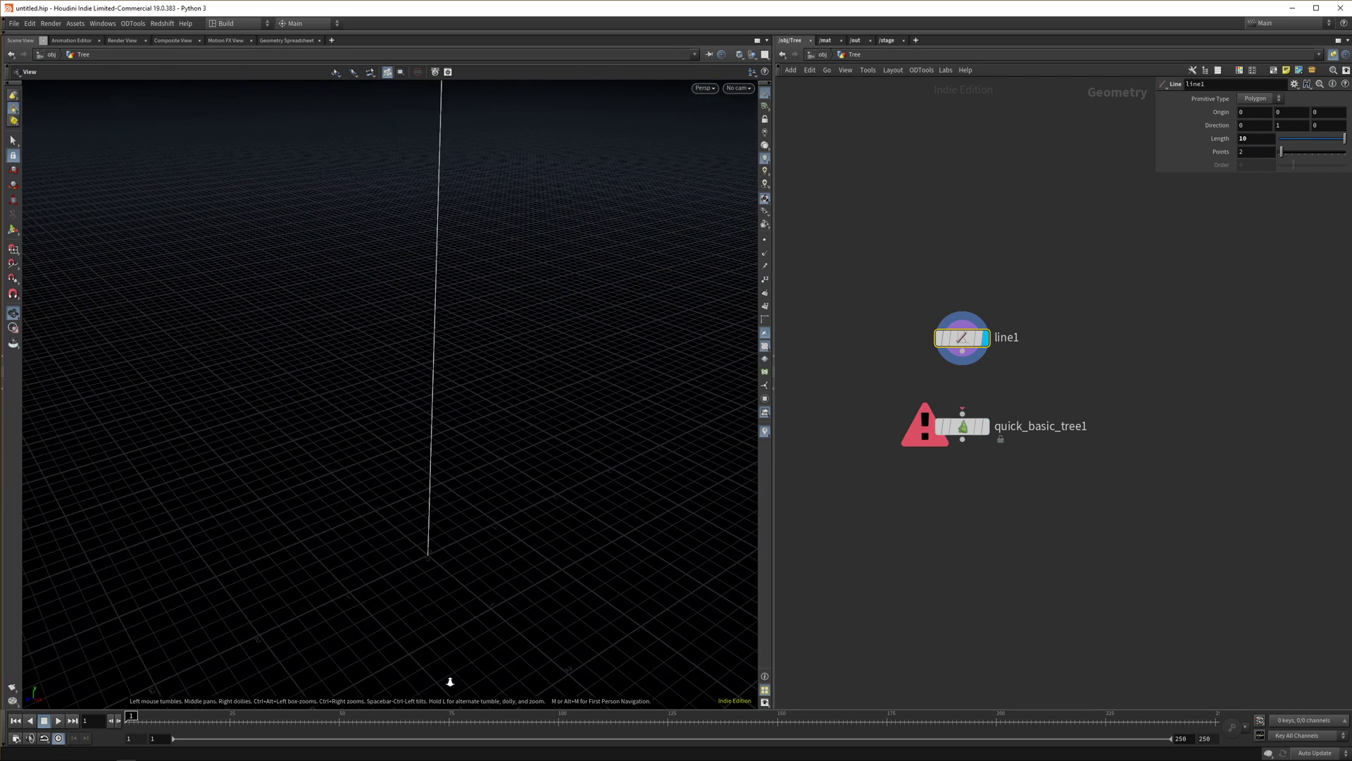
{"action": "left_click_drag", "start_coordinate": [451, 682], "coordinate": [477, 610]}
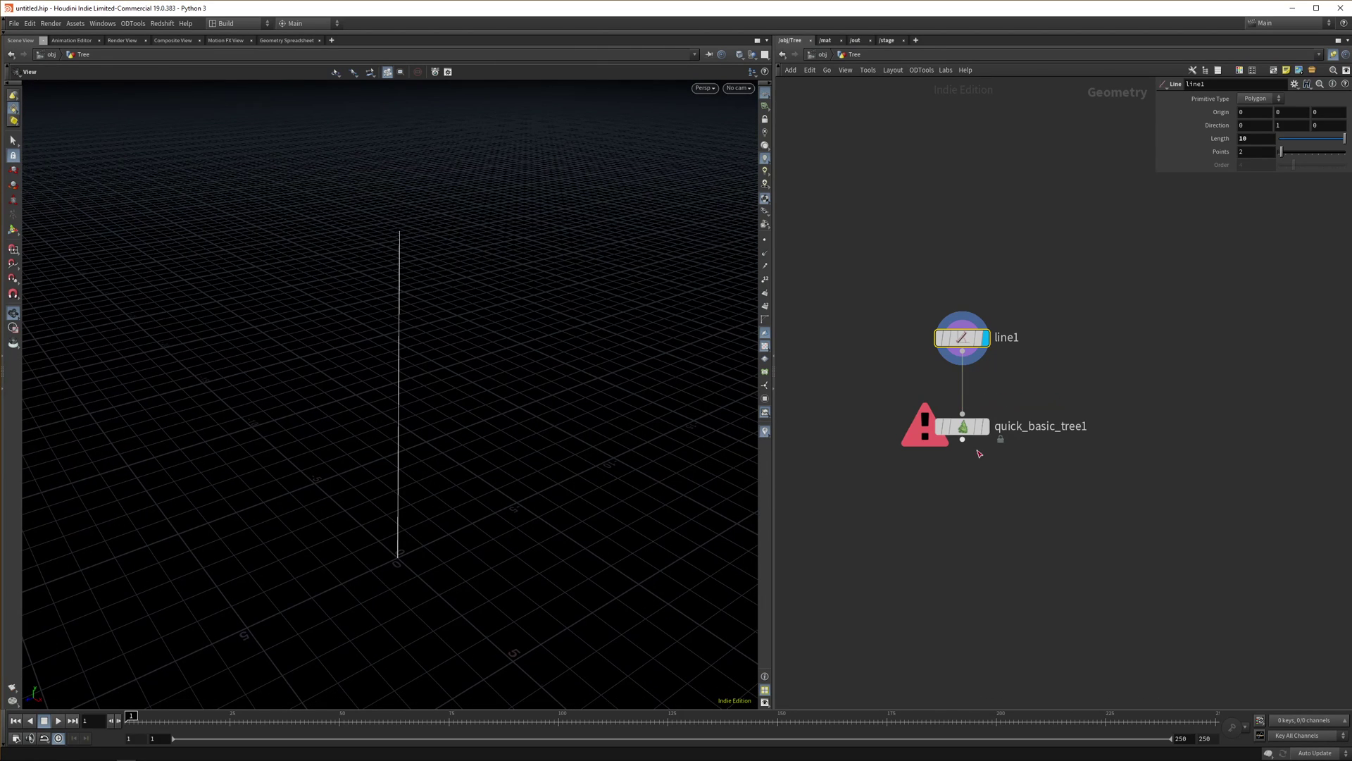
{"action": "mouse_move", "coordinate": [986, 434]}
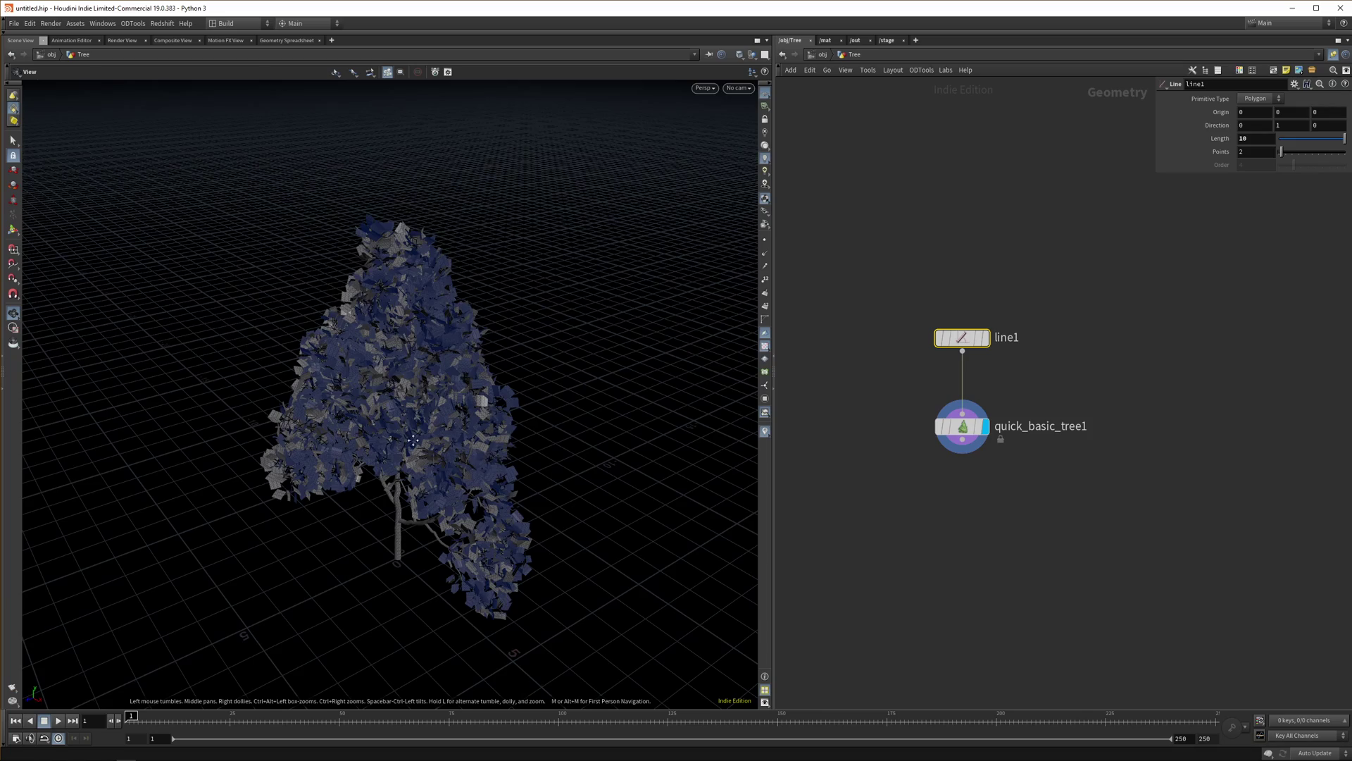
{"action": "left_click_drag", "start_coordinate": [413, 441], "coordinate": [567, 405]}
Add a Curve node beside the line node and display it in the front view
{"action": "key", "text": "Tab"}
{"action": "type", "text": "c"}
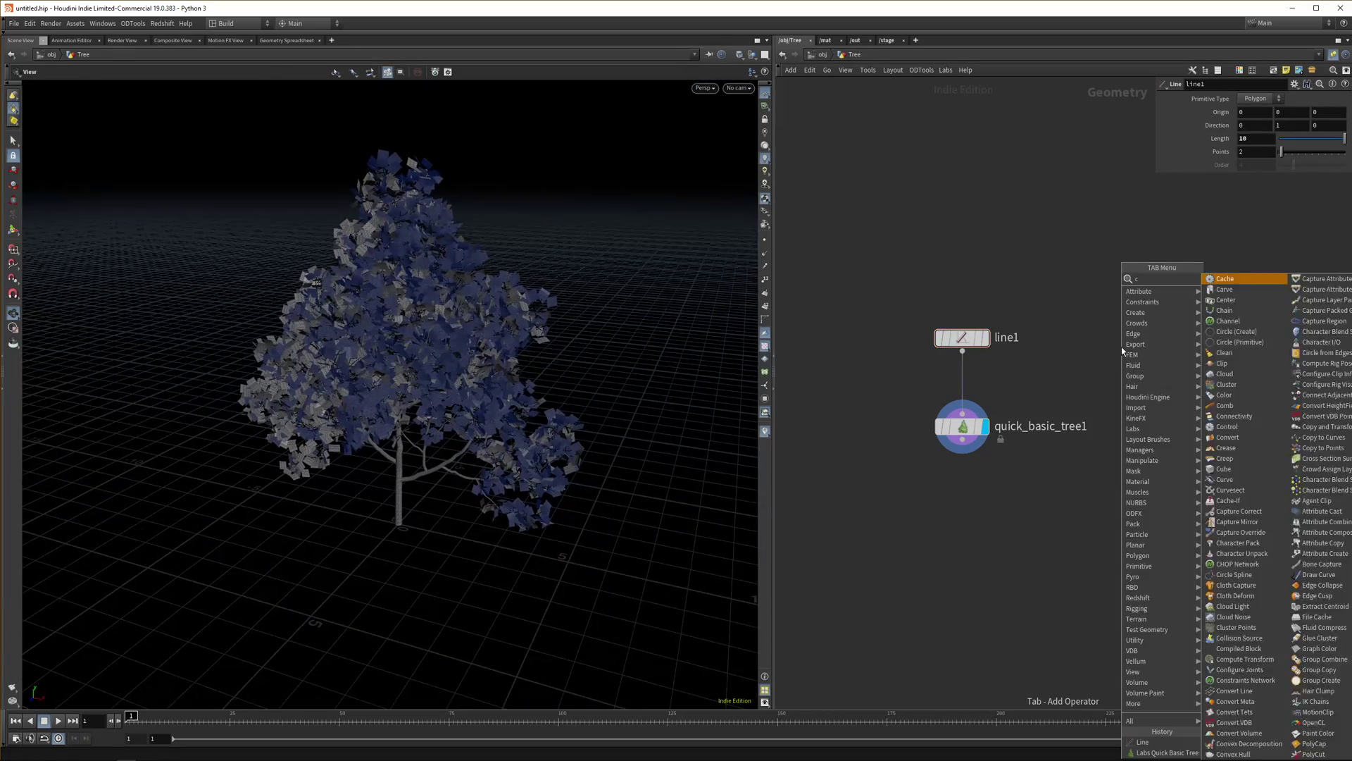
{"action": "type", "text": "urve"}
{"action": "key", "text": "Return"}
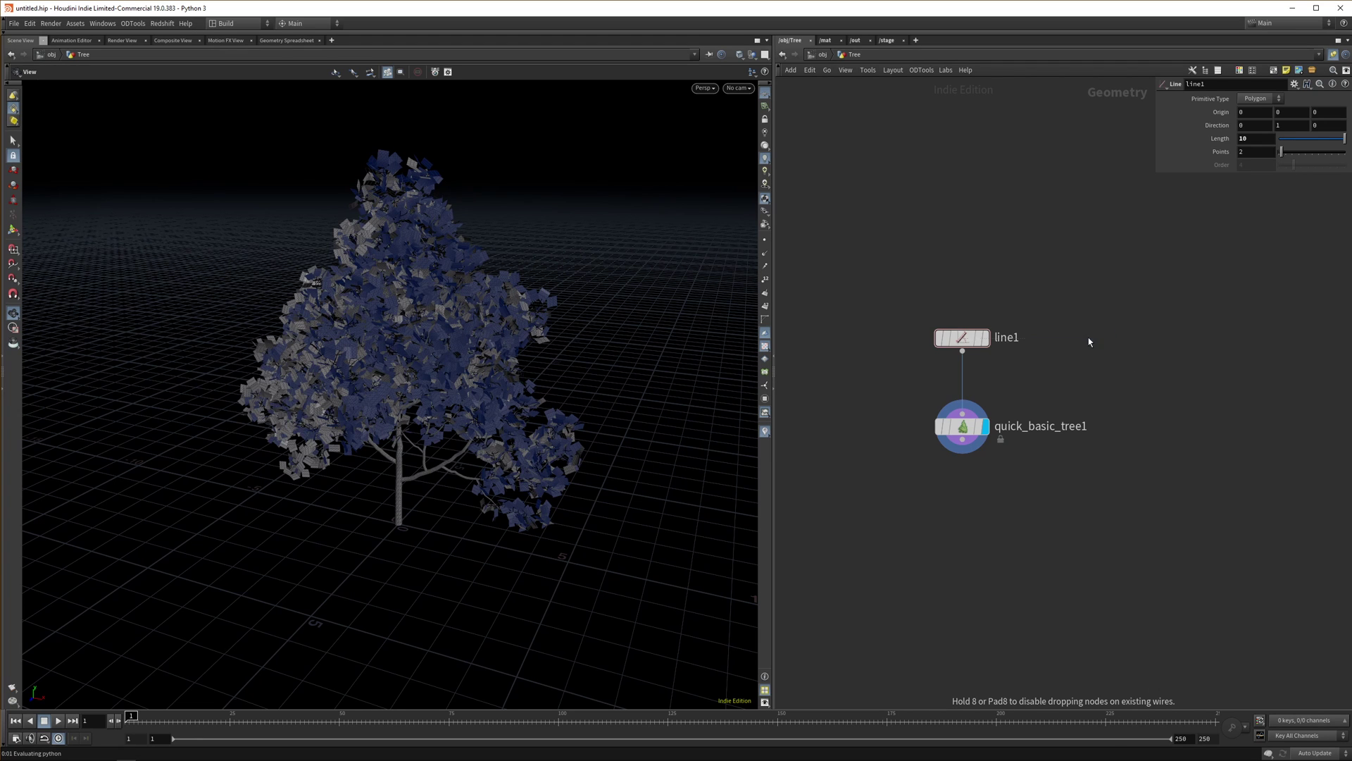
{"action": "left_click", "coordinate": [1088, 337]}
{"action": "key", "text": "space+3"}
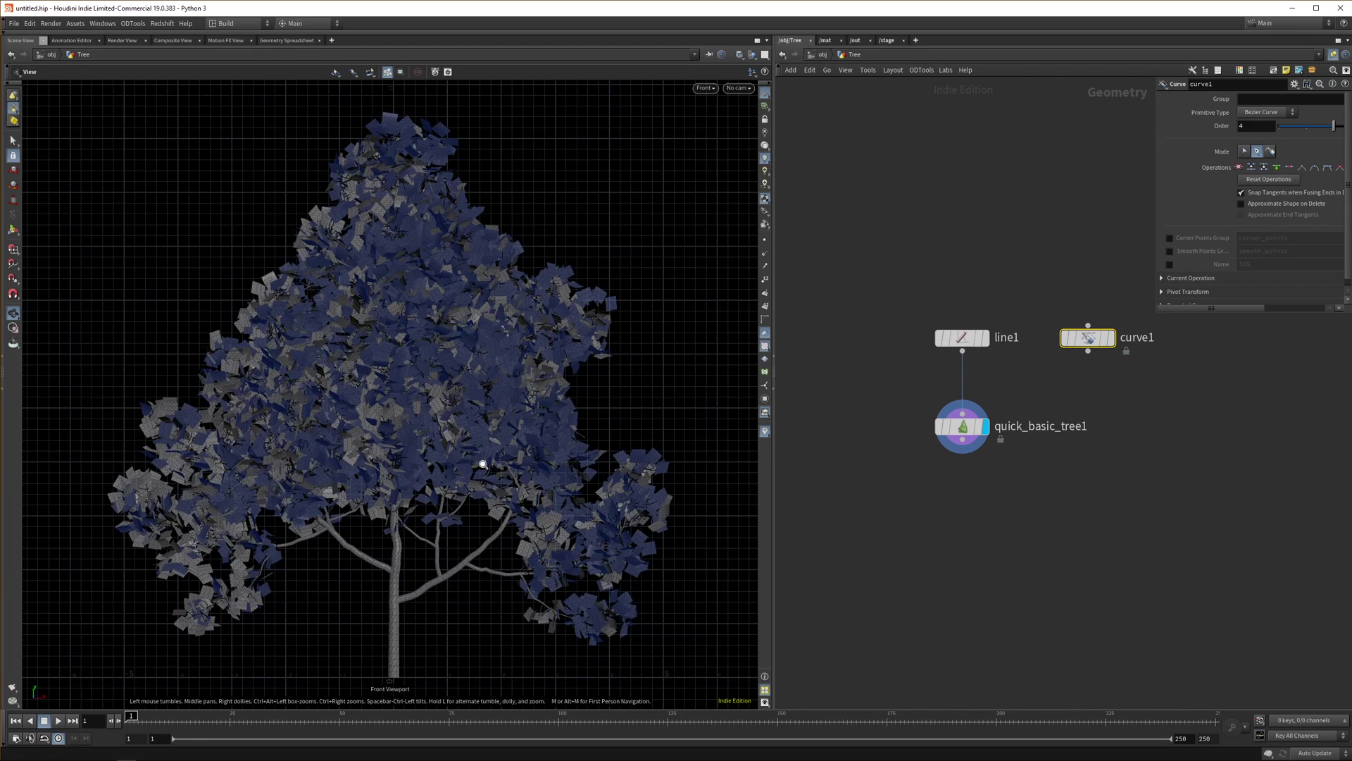
{"action": "scroll", "coordinate": [483, 465], "scroll_direction": "down", "scroll_amount": 3}
{"action": "left_click", "coordinate": [1110, 338]}
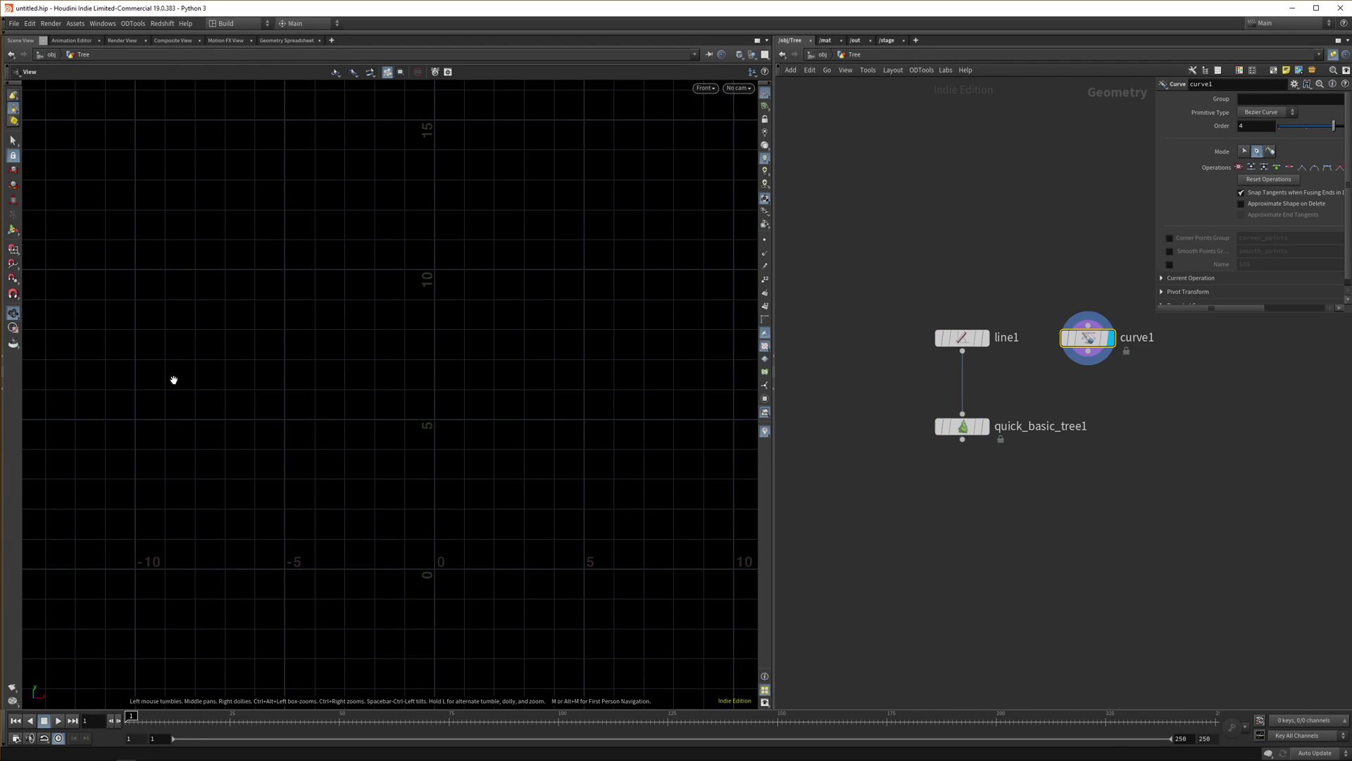
Draw a four-point curve that rises from the origin and bends toward negative X
{"action": "key", "text": "Return"}
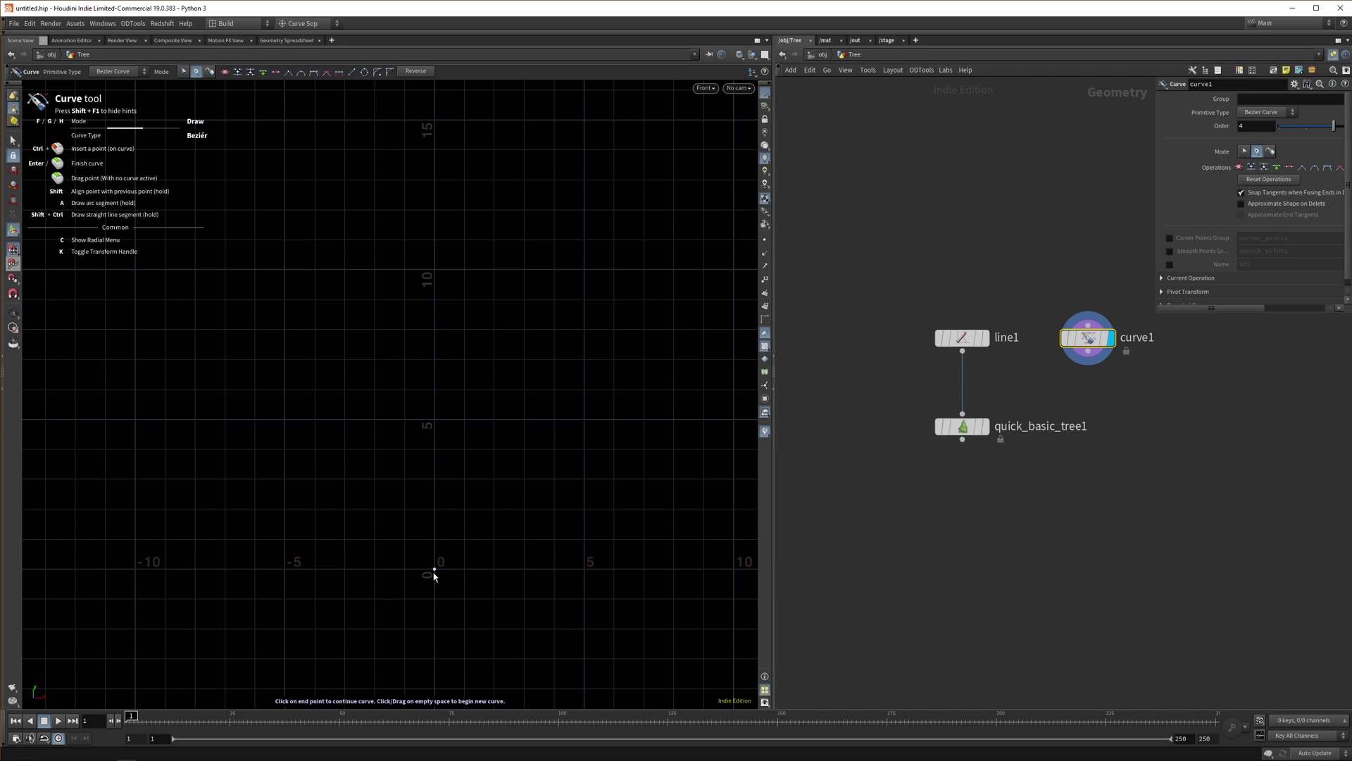
{"action": "left_click", "coordinate": [434, 570]}
{"action": "left_click", "coordinate": [434, 474]}
{"action": "left_click", "coordinate": [371, 386]}
{"action": "left_click", "coordinate": [223, 360]}
{"action": "key", "text": "Return"}
In the perspective view, connect the curve to the quick basic tree node and display the resulting tree
{"action": "key", "text": "space+1"}
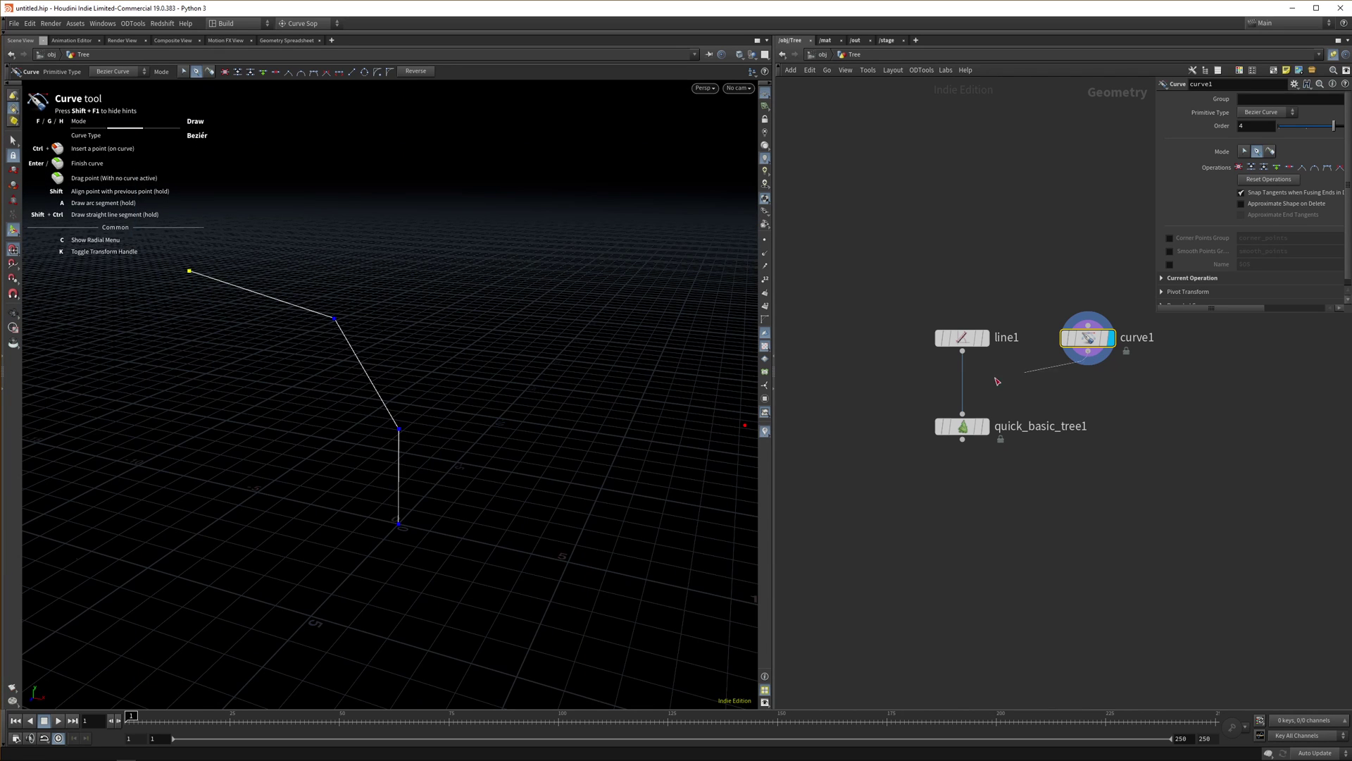
{"action": "left_click_drag", "start_coordinate": [997, 382], "coordinate": [962, 414]}
{"action": "left_click", "coordinate": [986, 430]}
{"action": "left_click_drag", "start_coordinate": [423, 395], "coordinate": [477, 435]}
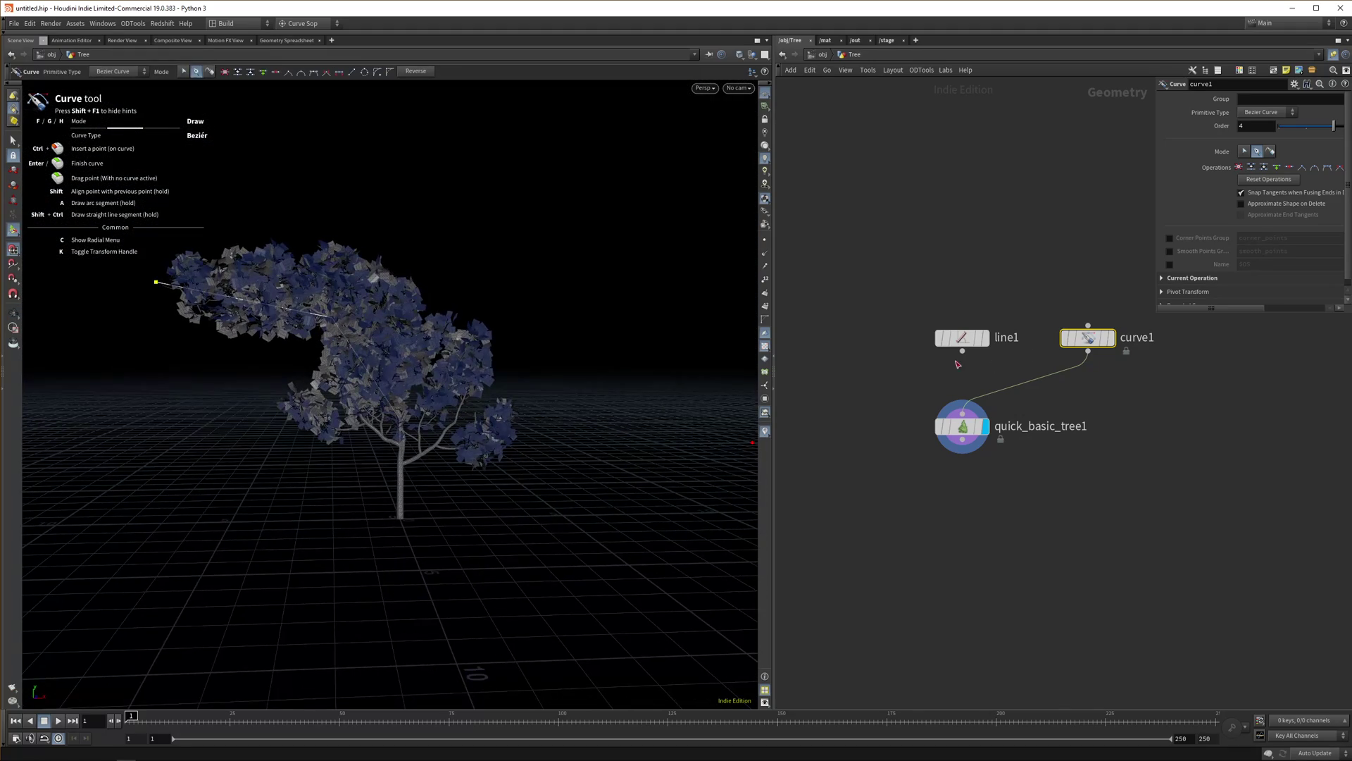
Reconnect the line to the quick basic tree node and auto-arrange these two nodes
{"action": "left_click_drag", "start_coordinate": [962, 352], "coordinate": [962, 414]}
{"action": "left_click_drag", "start_coordinate": [871, 258], "coordinate": [991, 441]}
{"action": "key", "text": "l"}
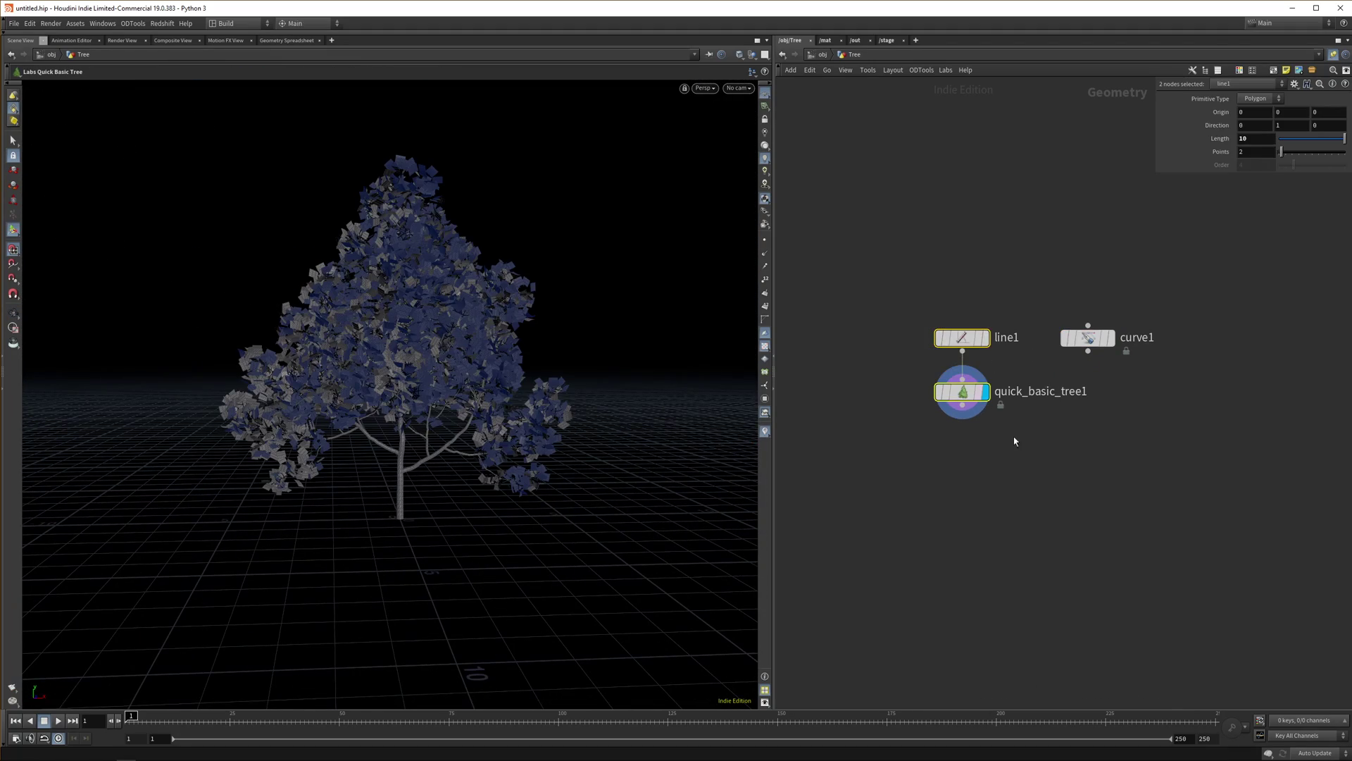
Select the quick basic tree node and turn off its leaves to expose the bare branches
{"action": "left_click", "coordinate": [1015, 441]}
{"action": "middle_click_drag", "start_coordinate": [1038, 452], "coordinate": [967, 447]}
{"action": "left_click_drag", "start_coordinate": [968, 446], "coordinate": [868, 376]}
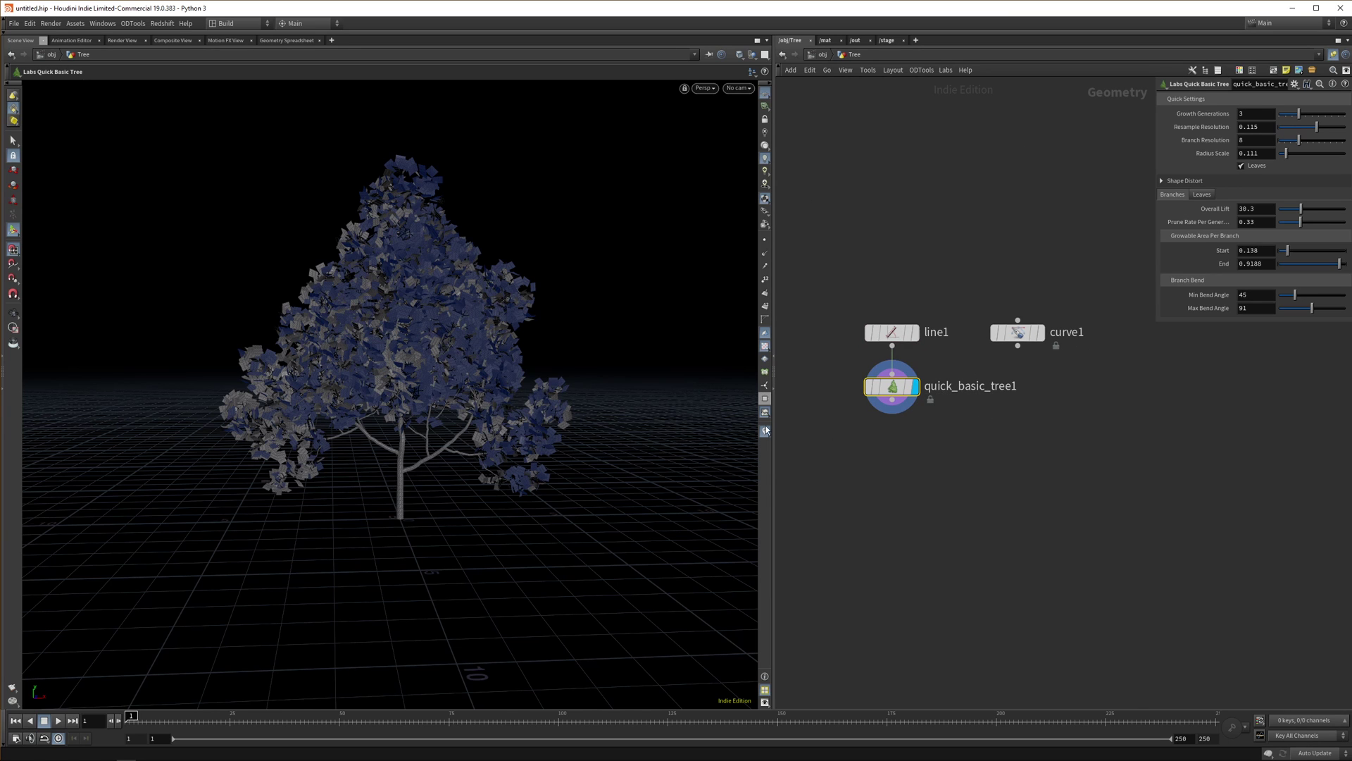
{"action": "left_click", "coordinate": [1242, 167]}
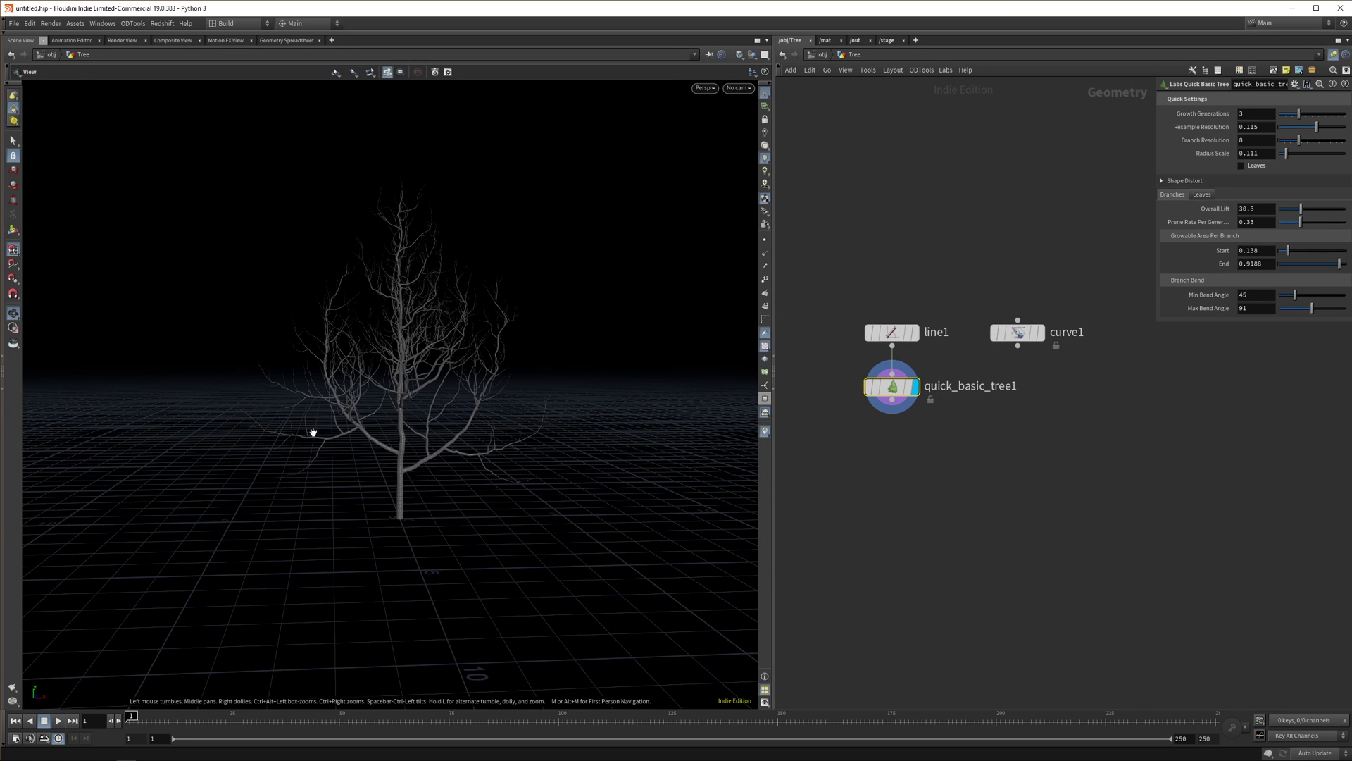
{"action": "right_click_drag", "start_coordinate": [312, 431], "coordinate": [444, 247], "text": "alt"}
{"action": "left_click_drag", "start_coordinate": [444, 247], "coordinate": [433, 367], "text": "alt"}
{"action": "key", "text": "Return"}
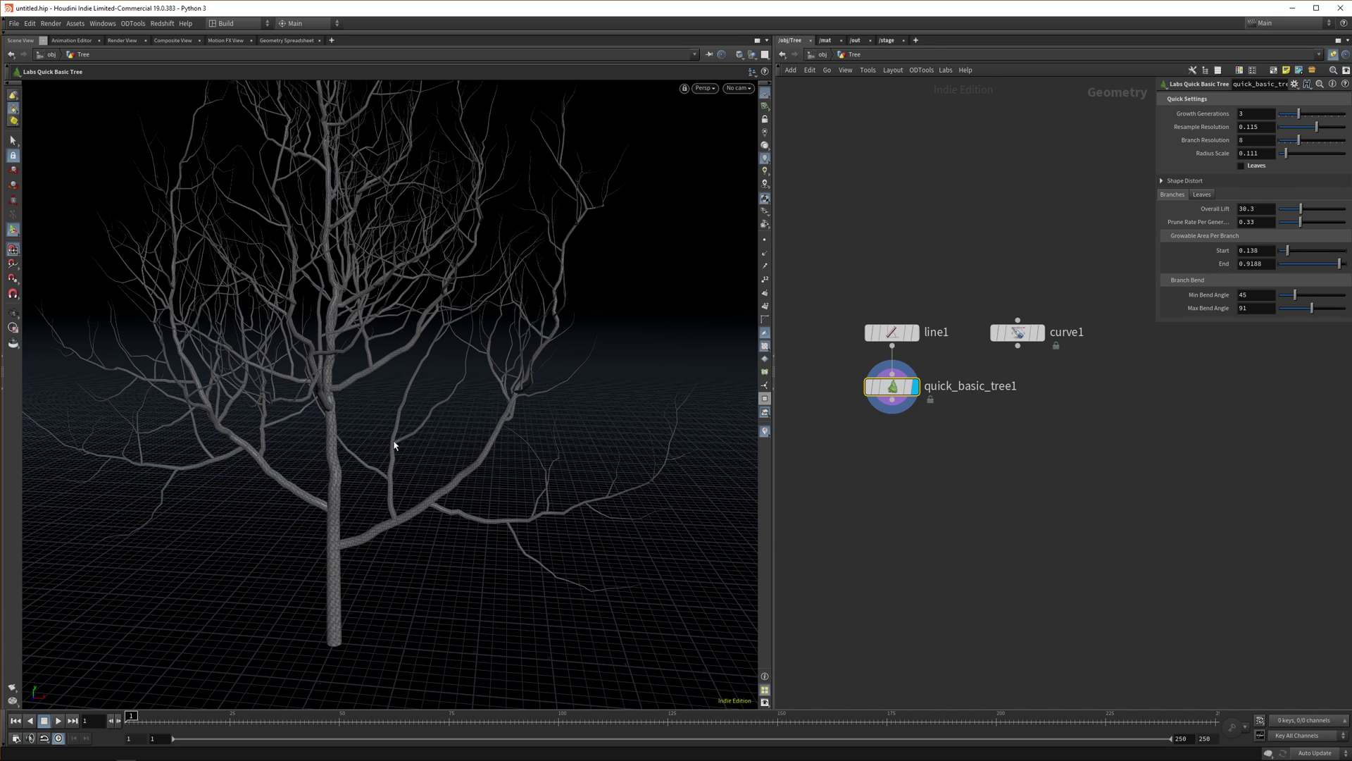
{"action": "key", "text": "Escape"}
{"action": "left_click_drag", "start_coordinate": [435, 395], "coordinate": [437, 423]}
{"action": "key", "text": "Return"}
Try raising the tree's Growth Generations to 4 and up to 7
{"action": "left_click", "coordinate": [1271, 114]}
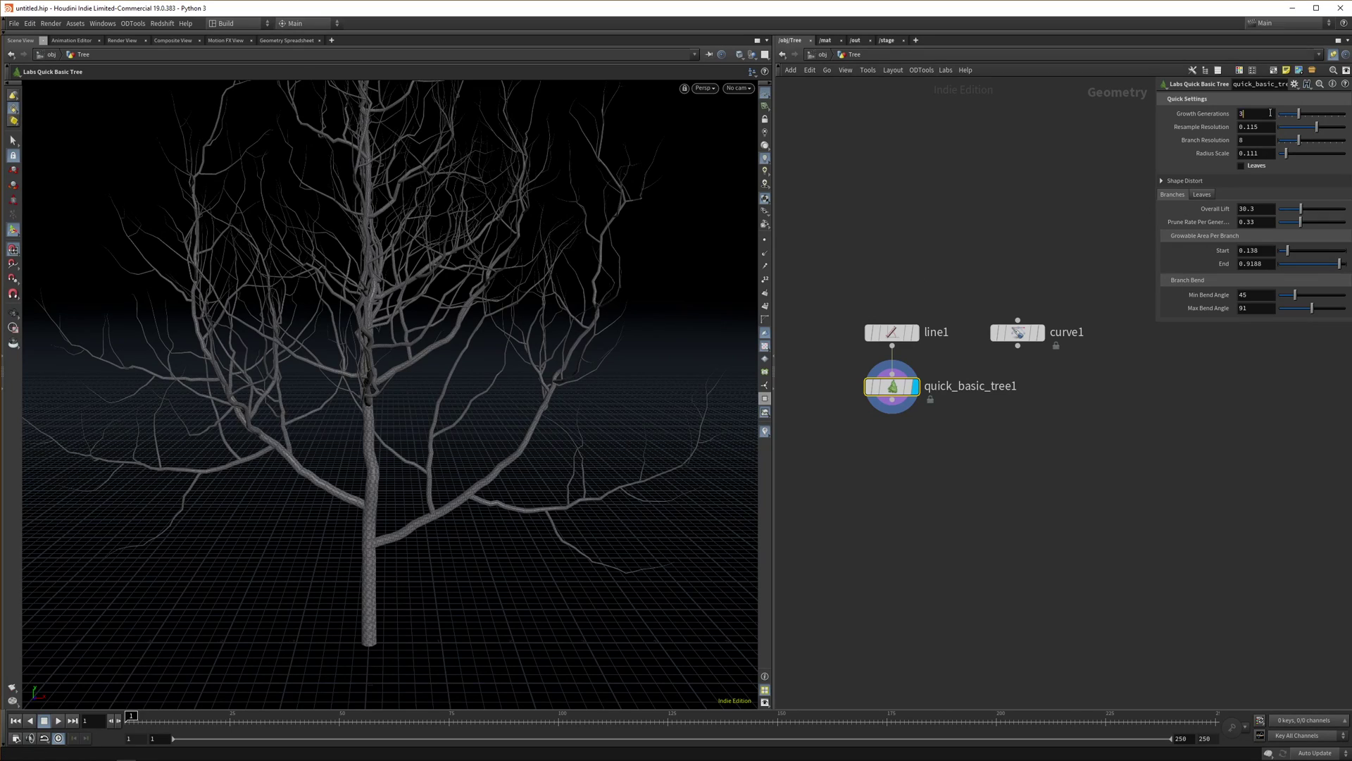
{"action": "type", "text": "4"}
{"action": "key", "text": "Return"}
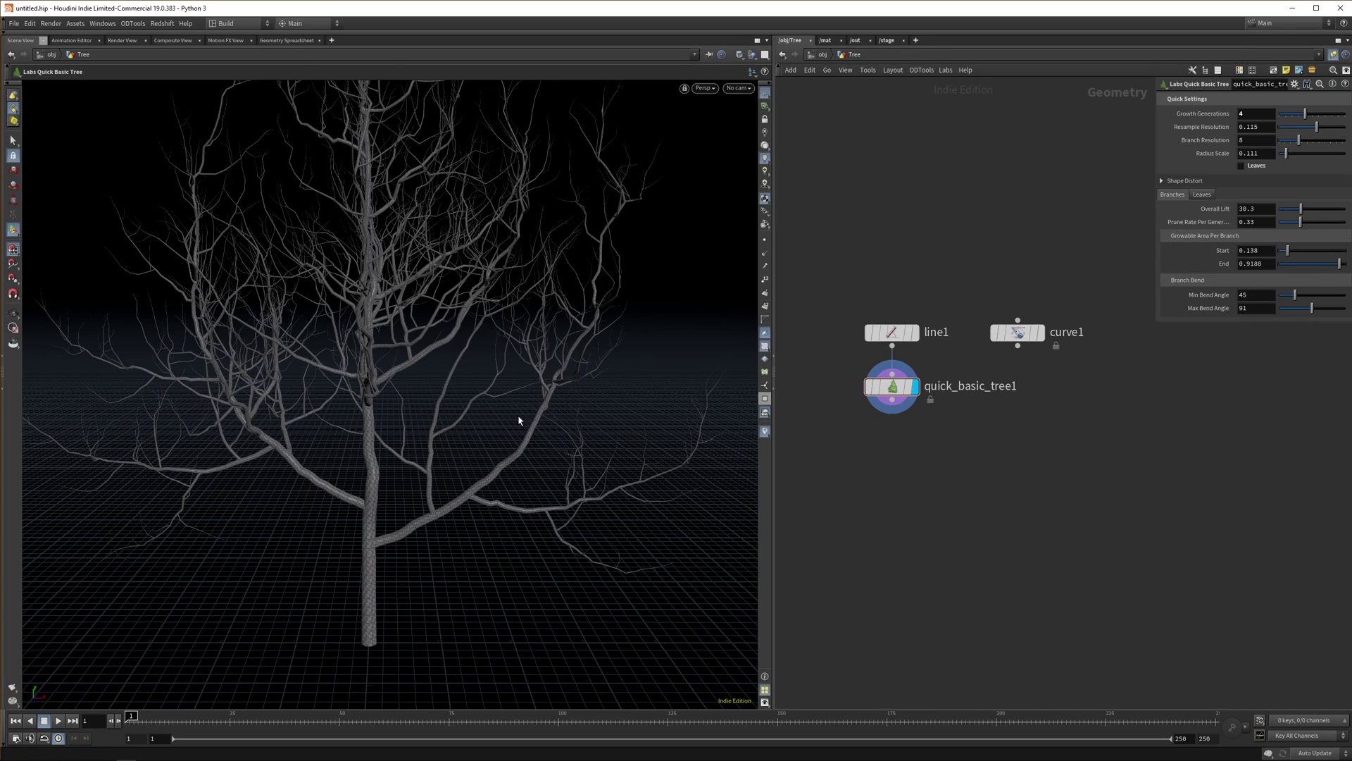
{"action": "scroll", "coordinate": [505, 386], "scroll_direction": "up", "scroll_amount": 6}
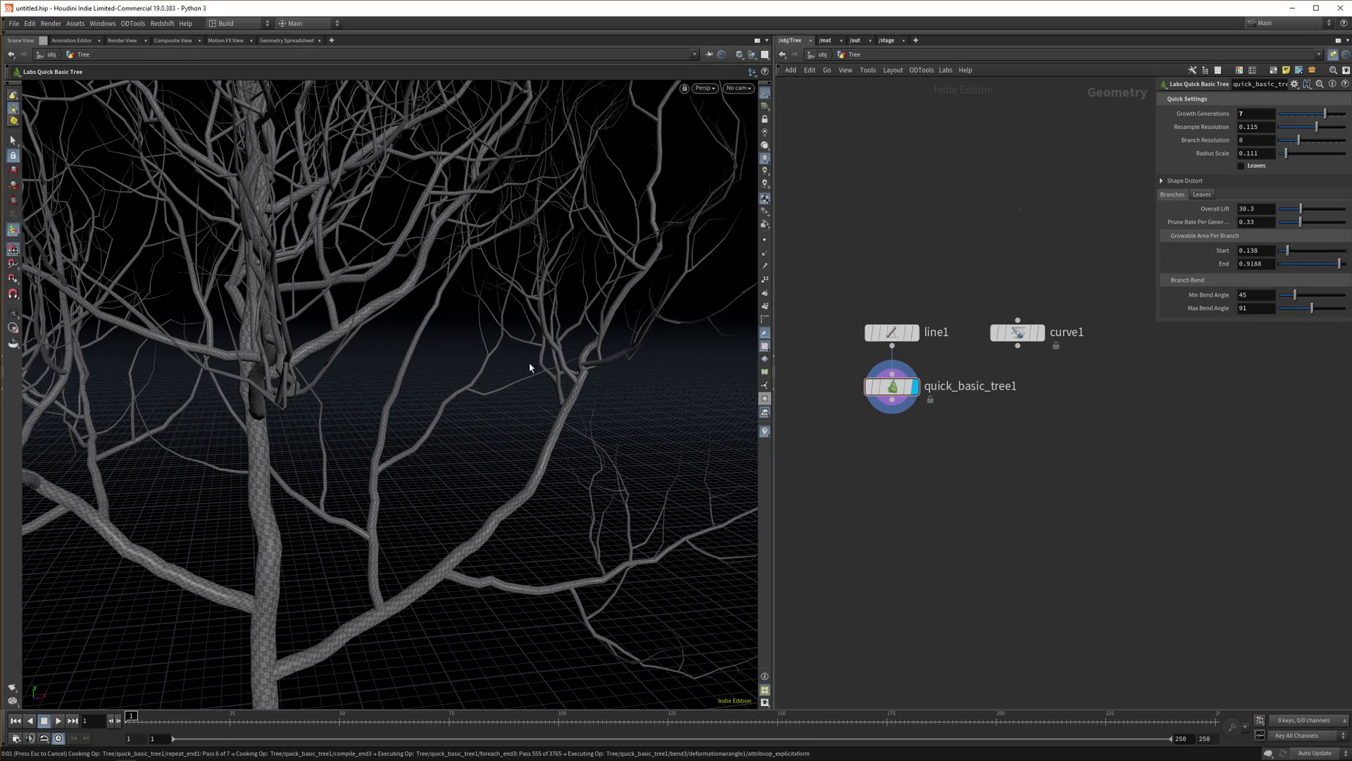
{"action": "key", "text": "Escape"}
Reset the tree's Growth Generations to its default value
{"action": "scroll", "coordinate": [475, 540], "scroll_direction": "down", "scroll_amount": 6}
{"action": "left_click_drag", "start_coordinate": [476, 540], "coordinate": [434, 495]}
{"action": "middle_click", "coordinate": [1207, 113], "text": "ctrl"}
{"action": "key", "text": "Escape"}
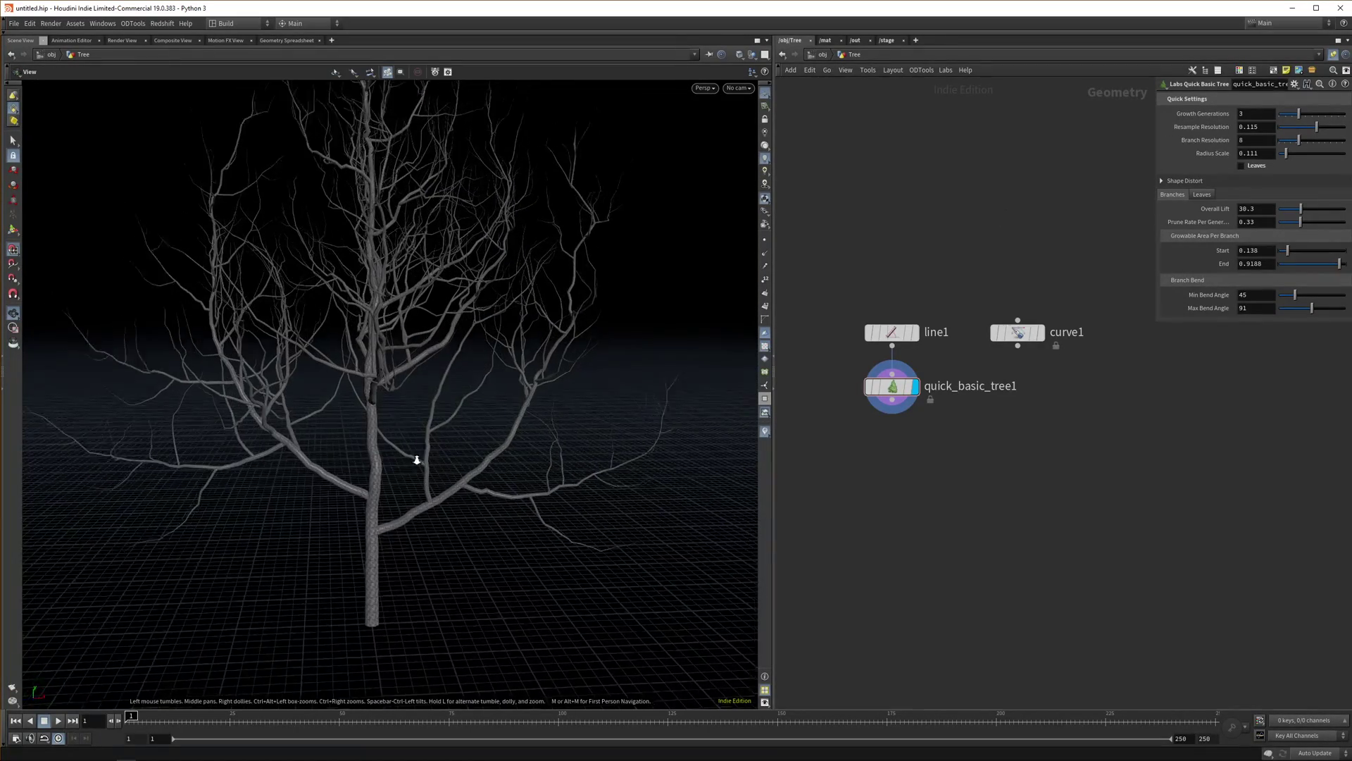
Turn on point display in the viewport and inspect the point spacing along the trunk and branches
{"action": "right_click_drag", "start_coordinate": [414, 457], "coordinate": [426, 341]}
{"action": "left_click_drag", "start_coordinate": [425, 341], "coordinate": [526, 350]}
{"action": "middle_click_drag", "start_coordinate": [487, 381], "coordinate": [528, 336]}
{"action": "key", "text": "Return"}
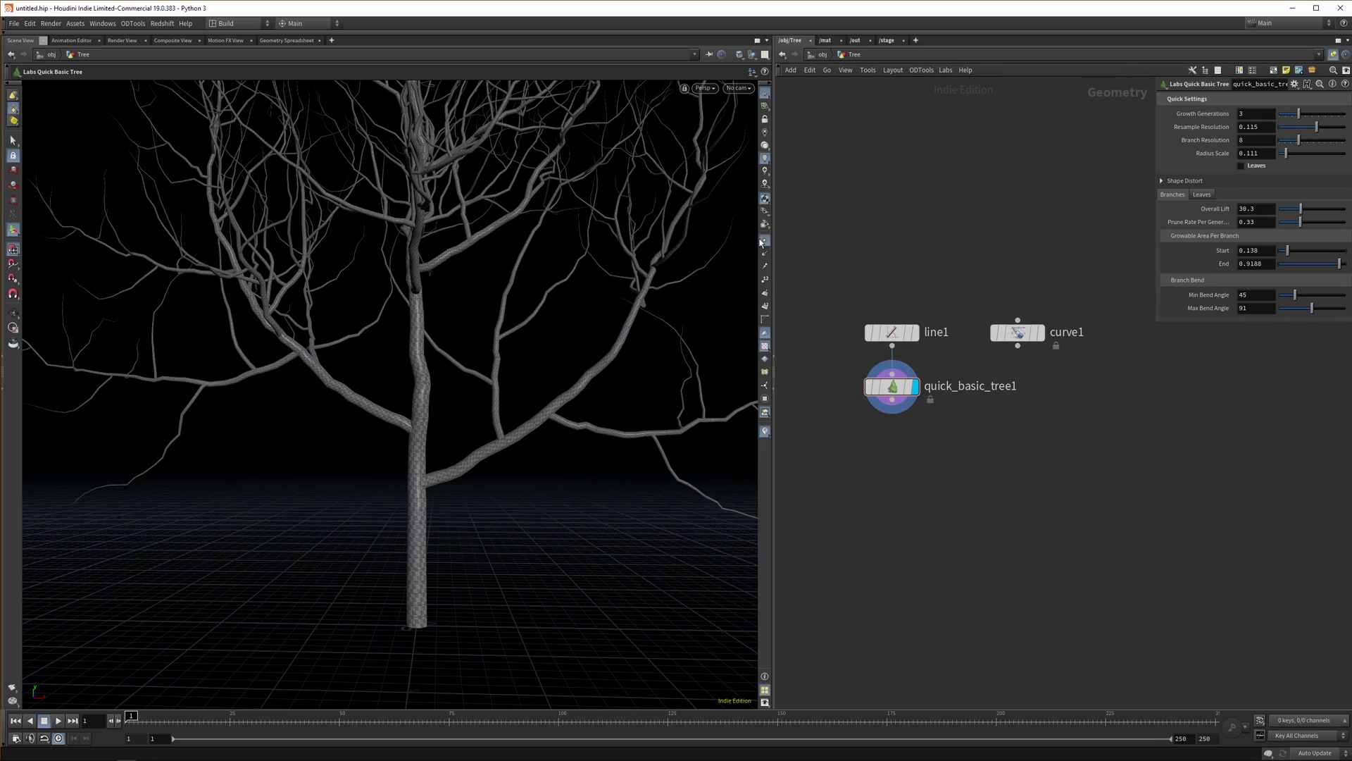
{"action": "left_click", "coordinate": [762, 242]}
{"action": "key", "text": "Escape"}
{"action": "right_click_drag", "start_coordinate": [394, 496], "coordinate": [438, 533]}
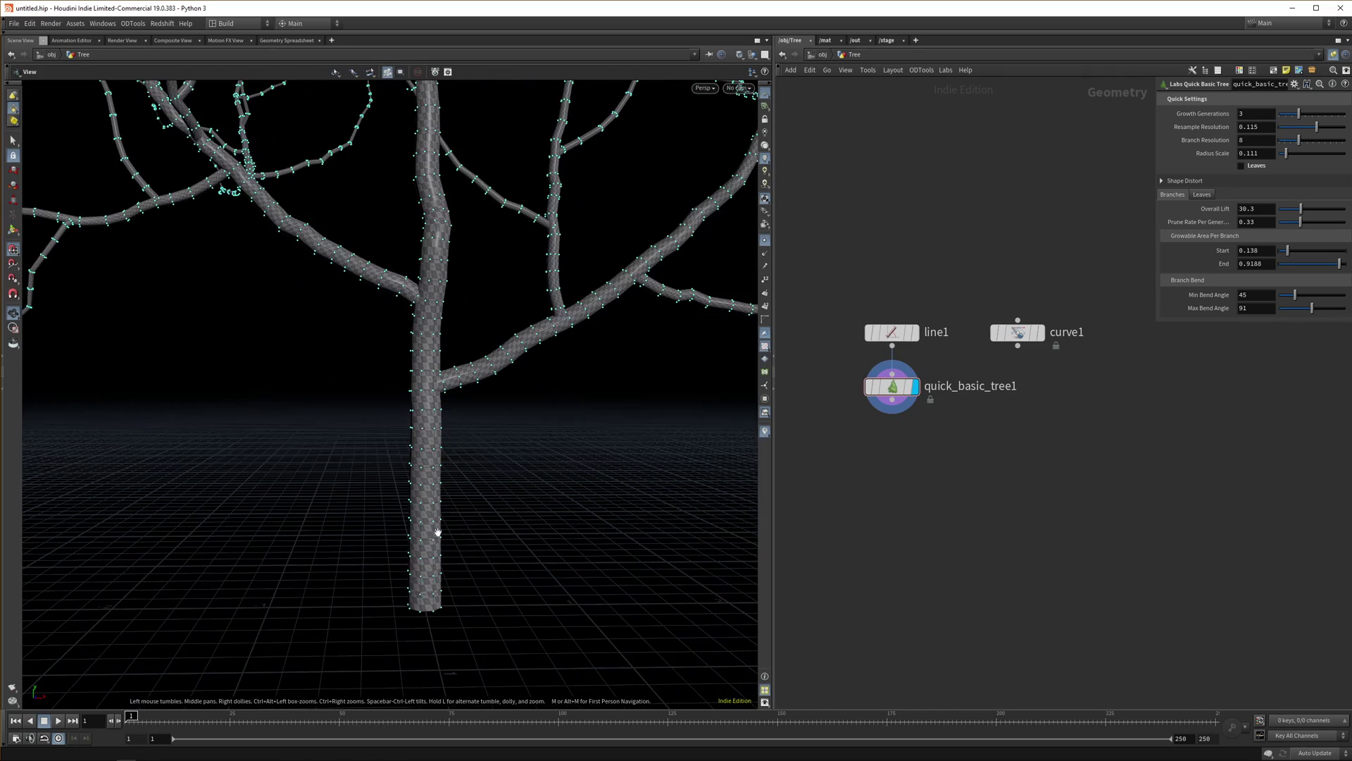
{"action": "key", "text": "Return"}
{"action": "key", "text": "Escape"}
{"action": "scroll", "coordinate": [468, 428], "scroll_direction": "down", "scroll_amount": 5}
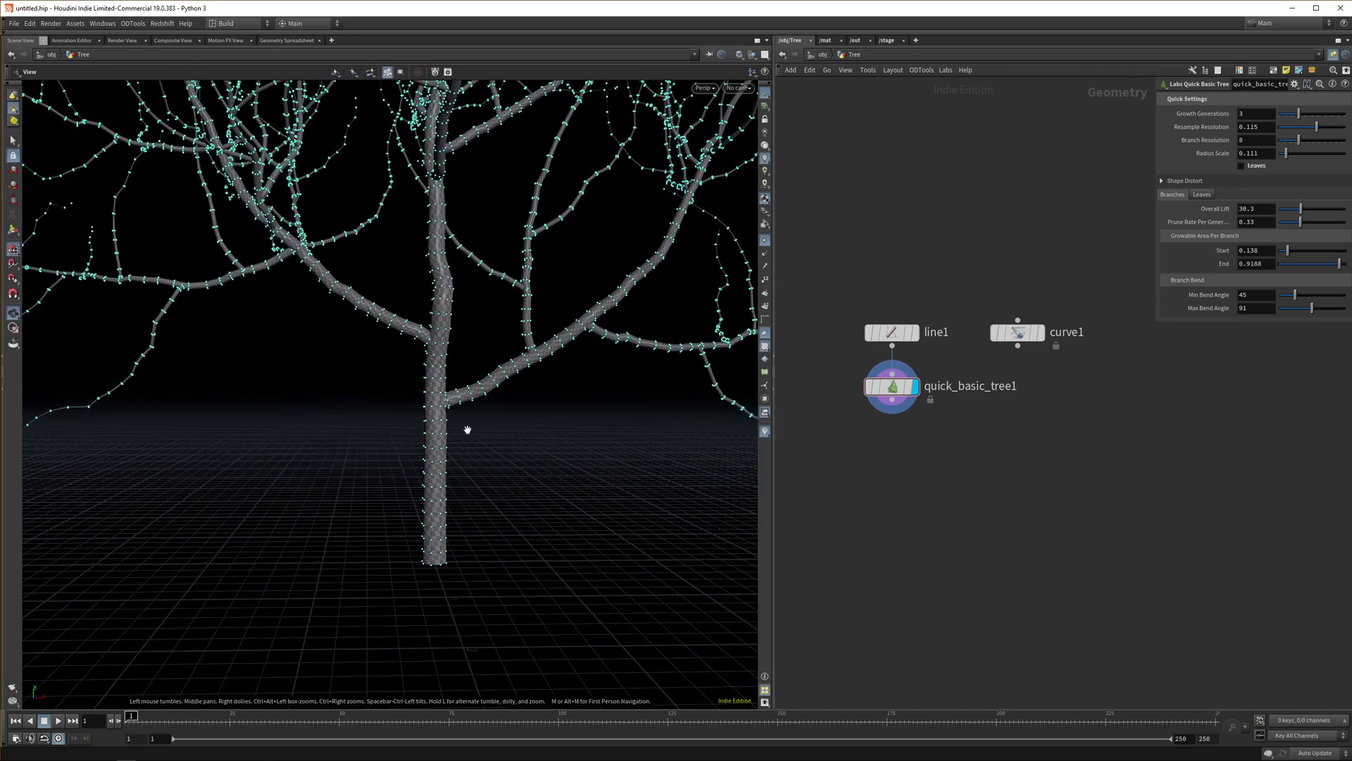
{"action": "left_click_drag", "start_coordinate": [467, 374], "coordinate": [457, 382], "text": "alt"}
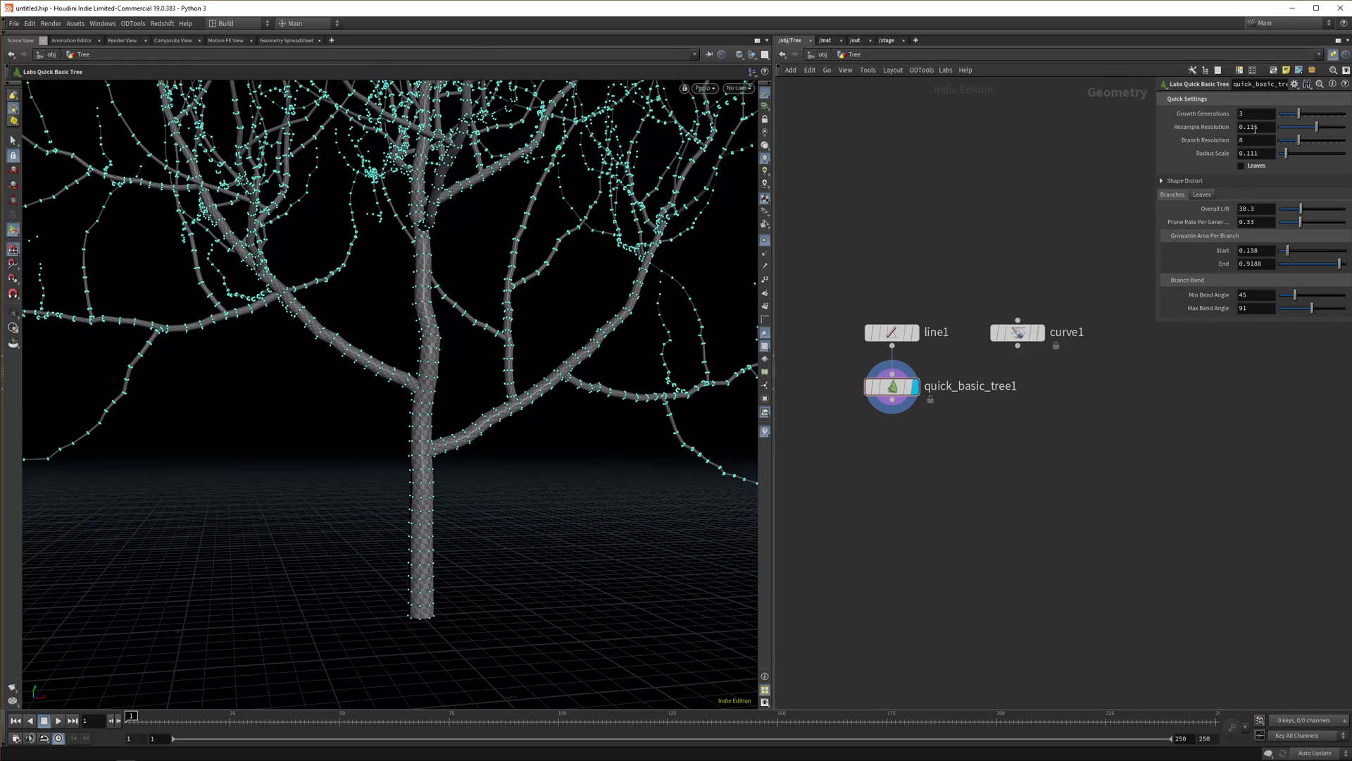
Try lowering the tree's Resample Resolution to 0.064 and undo the change
{"action": "left_click_drag", "start_coordinate": [1308, 130], "coordinate": [1300, 131]}
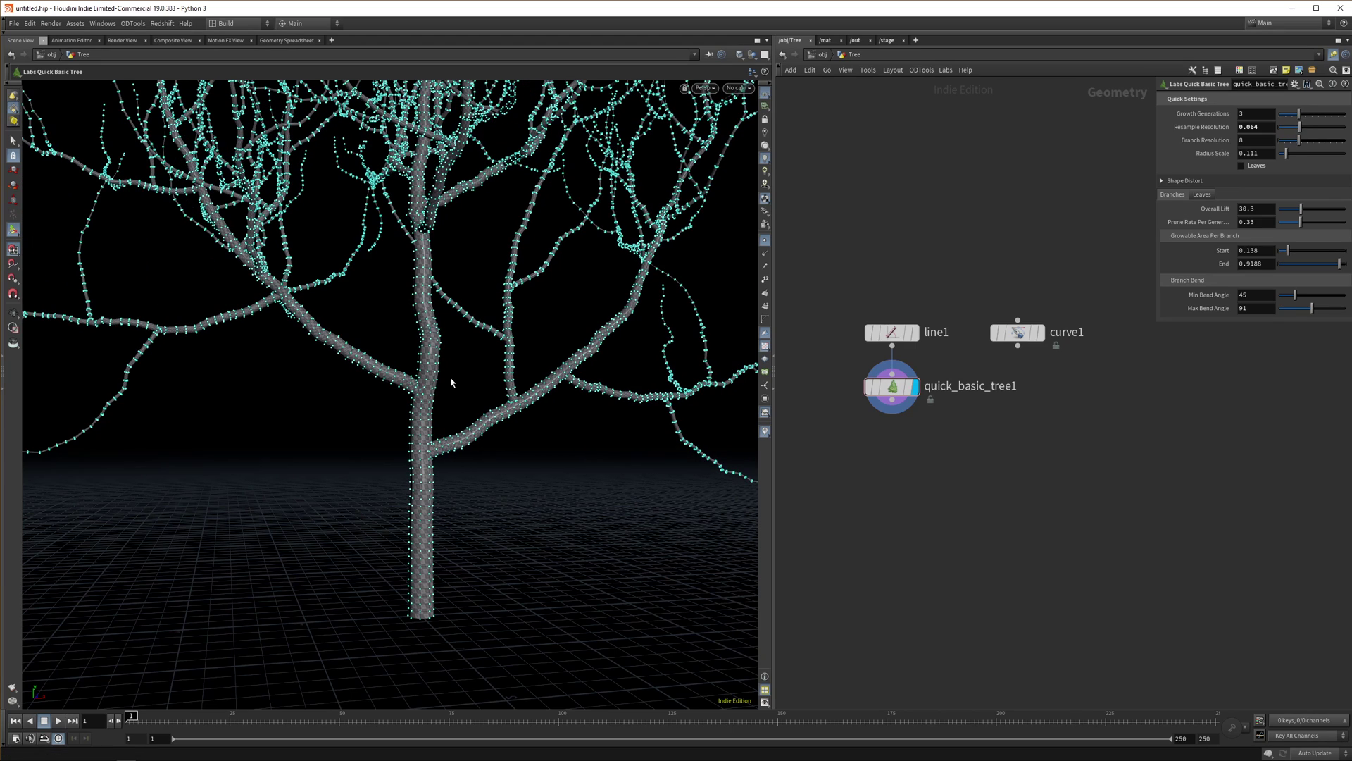
{"action": "key", "text": "ctrl+z"}
{"action": "key", "text": "ctrl+z"}
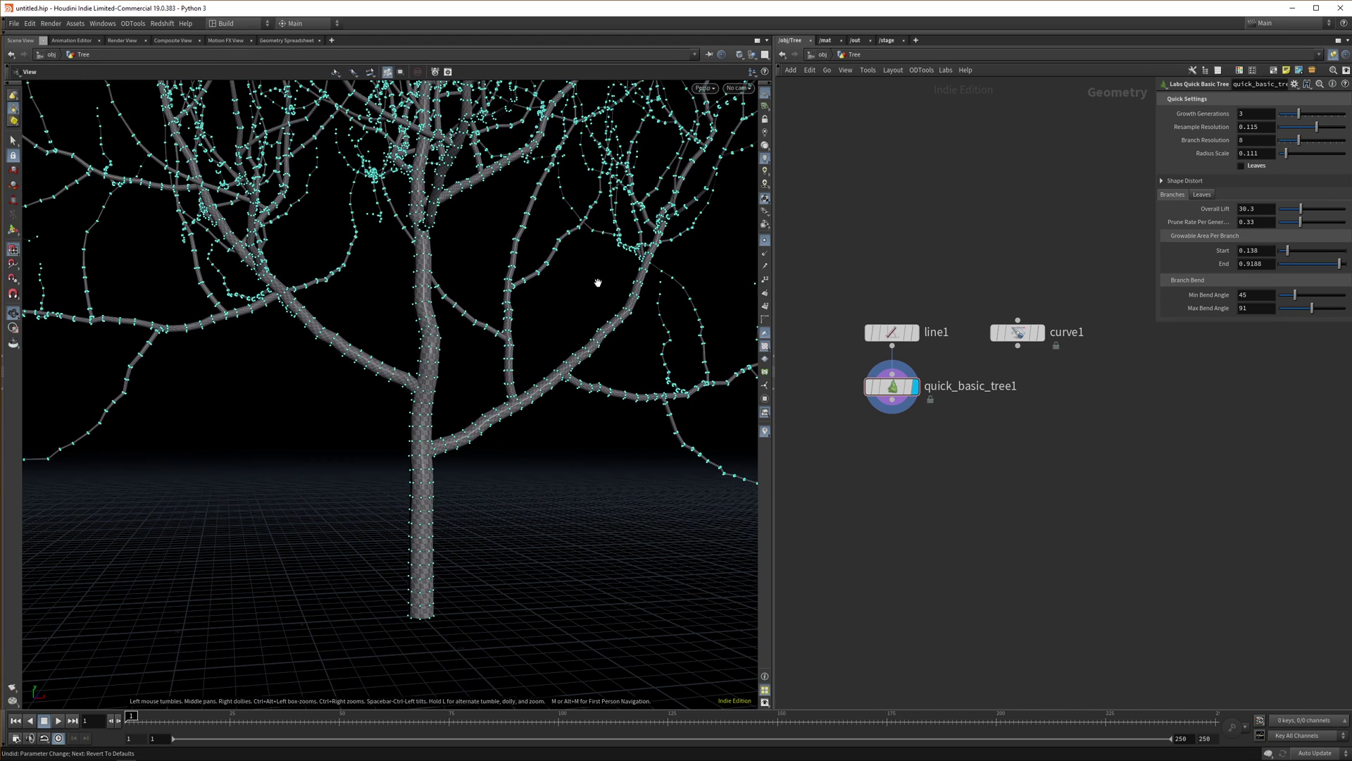
Try raising the tree's Branch Resolution to 23, inspect the rings of points around the trunk up close, and undo the change
{"action": "left_click_drag", "start_coordinate": [597, 283], "coordinate": [531, 302], "text": "alt"}
{"action": "right_click_drag", "start_coordinate": [531, 302], "coordinate": [595, 256], "text": "alt"}
{"action": "middle_click_drag", "start_coordinate": [594, 257], "coordinate": [587, 318], "text": "alt"}
{"action": "left_click_drag", "start_coordinate": [587, 318], "coordinate": [542, 324]}
{"action": "right_click_drag", "start_coordinate": [542, 324], "coordinate": [514, 429], "text": "alt"}
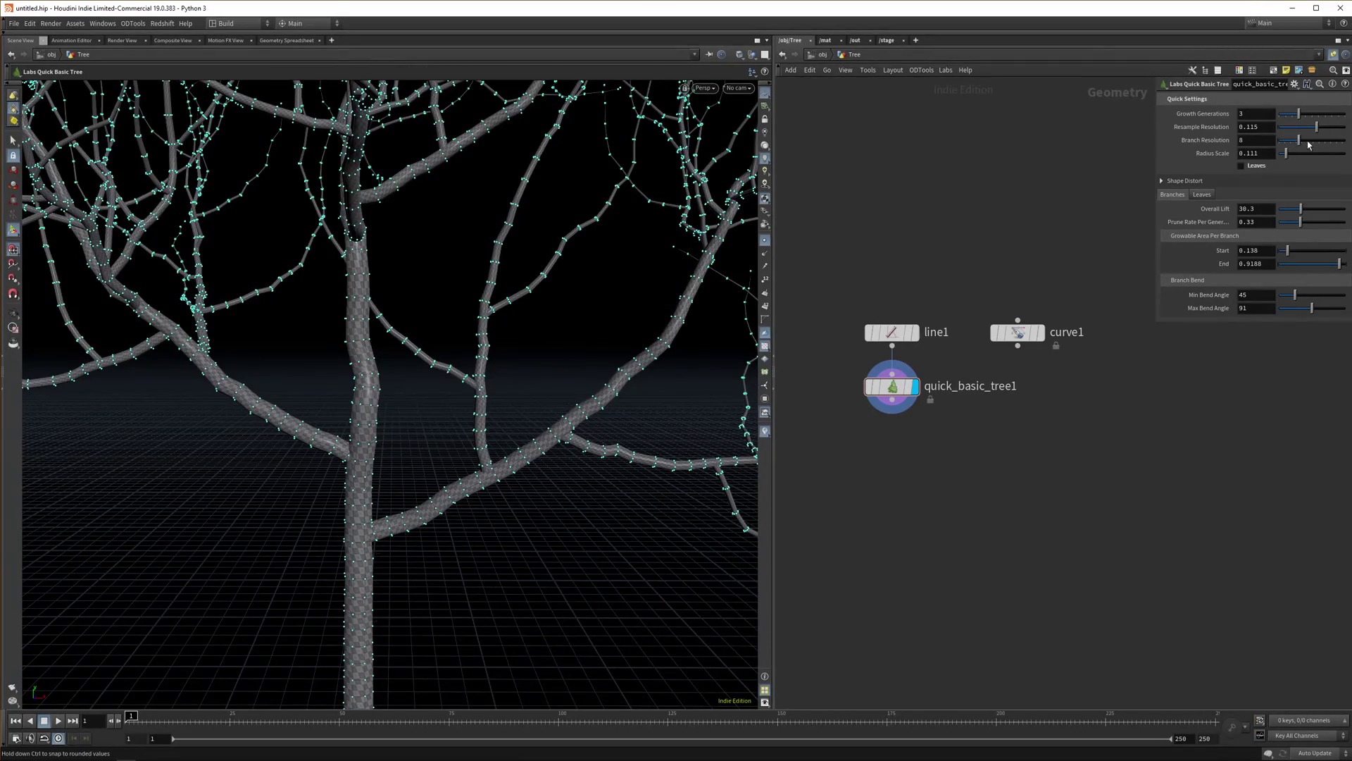
{"action": "left_click_drag", "start_coordinate": [1301, 145], "coordinate": [1342, 141]}
{"action": "key", "text": "Escape"}
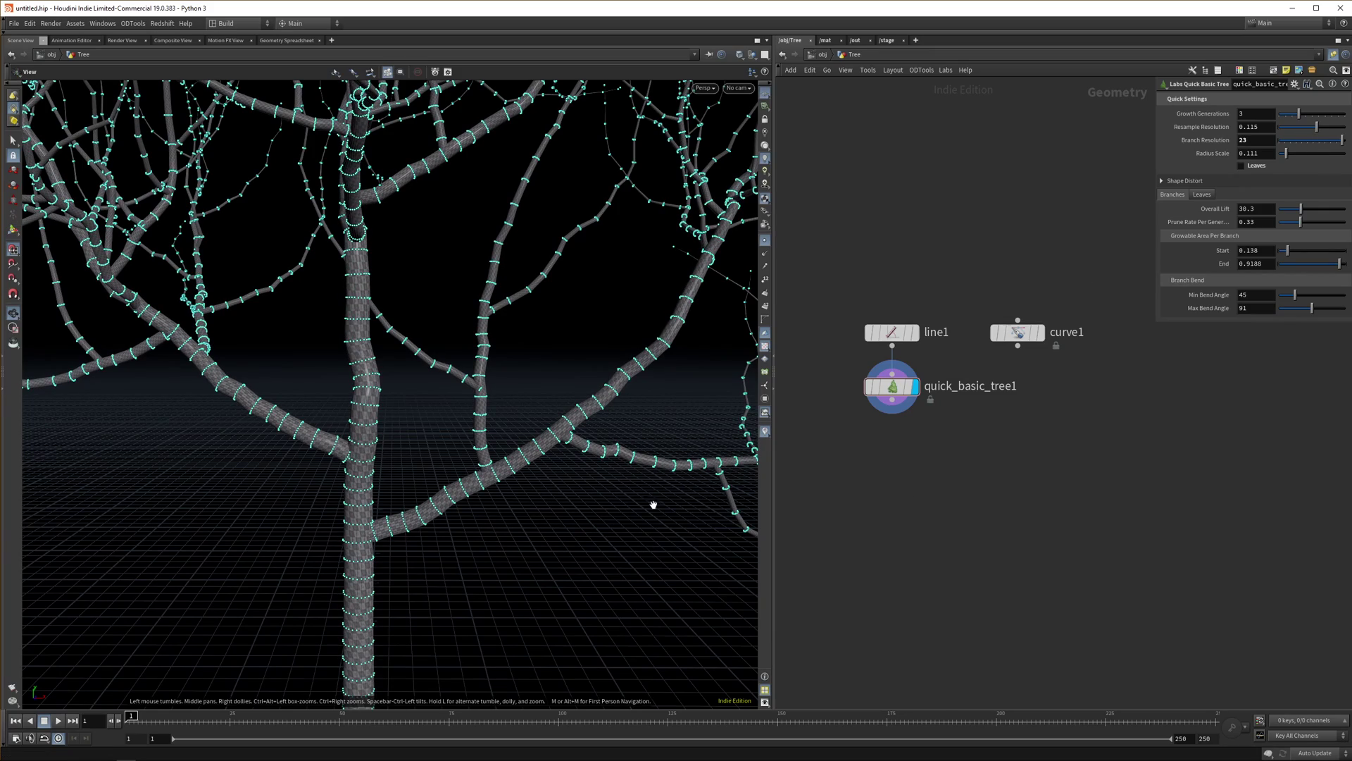
{"action": "right_click_drag", "start_coordinate": [395, 560], "coordinate": [381, 308]}
{"action": "left_click_drag", "start_coordinate": [323, 491], "coordinate": [362, 492]}
{"action": "middle_click_drag", "start_coordinate": [362, 492], "coordinate": [446, 414]}
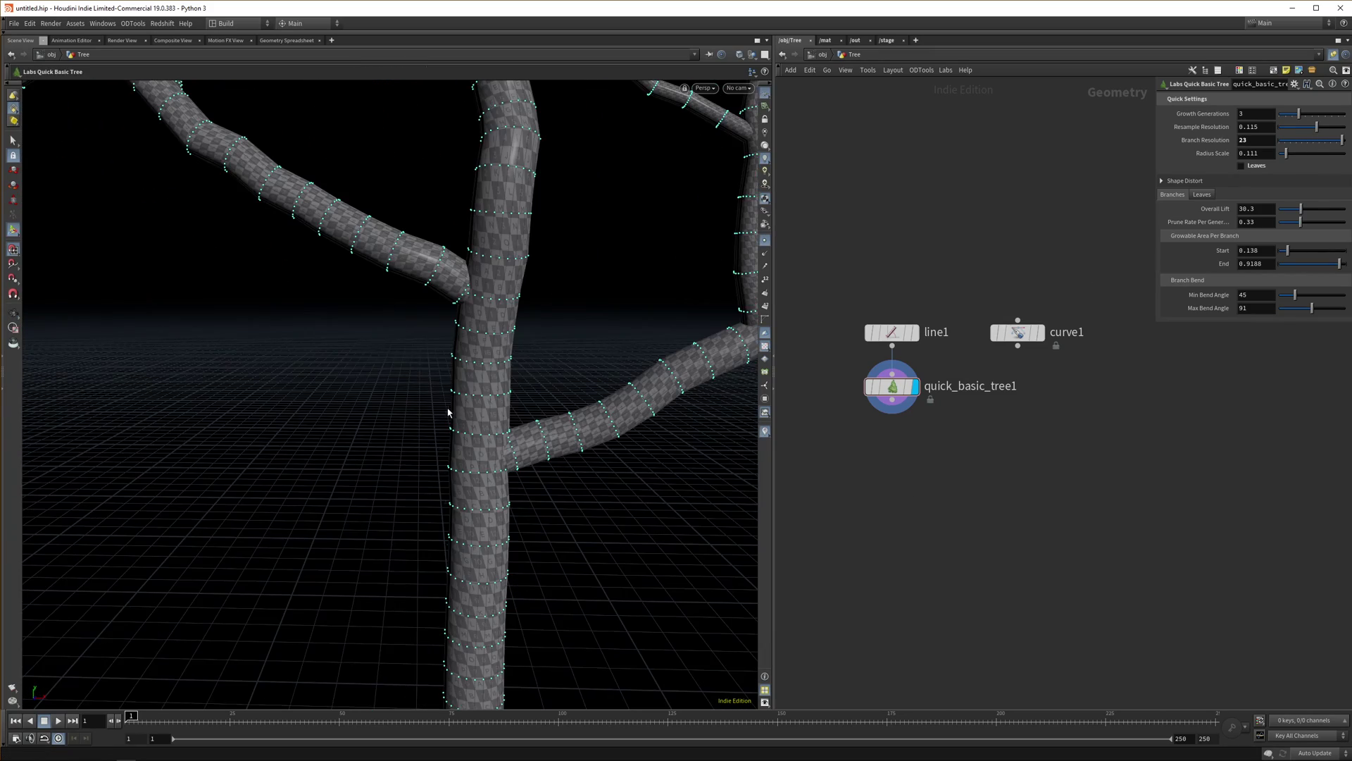
{"action": "left_click_drag", "start_coordinate": [446, 413], "coordinate": [441, 672]}
{"action": "key", "text": "ctrl+z"}
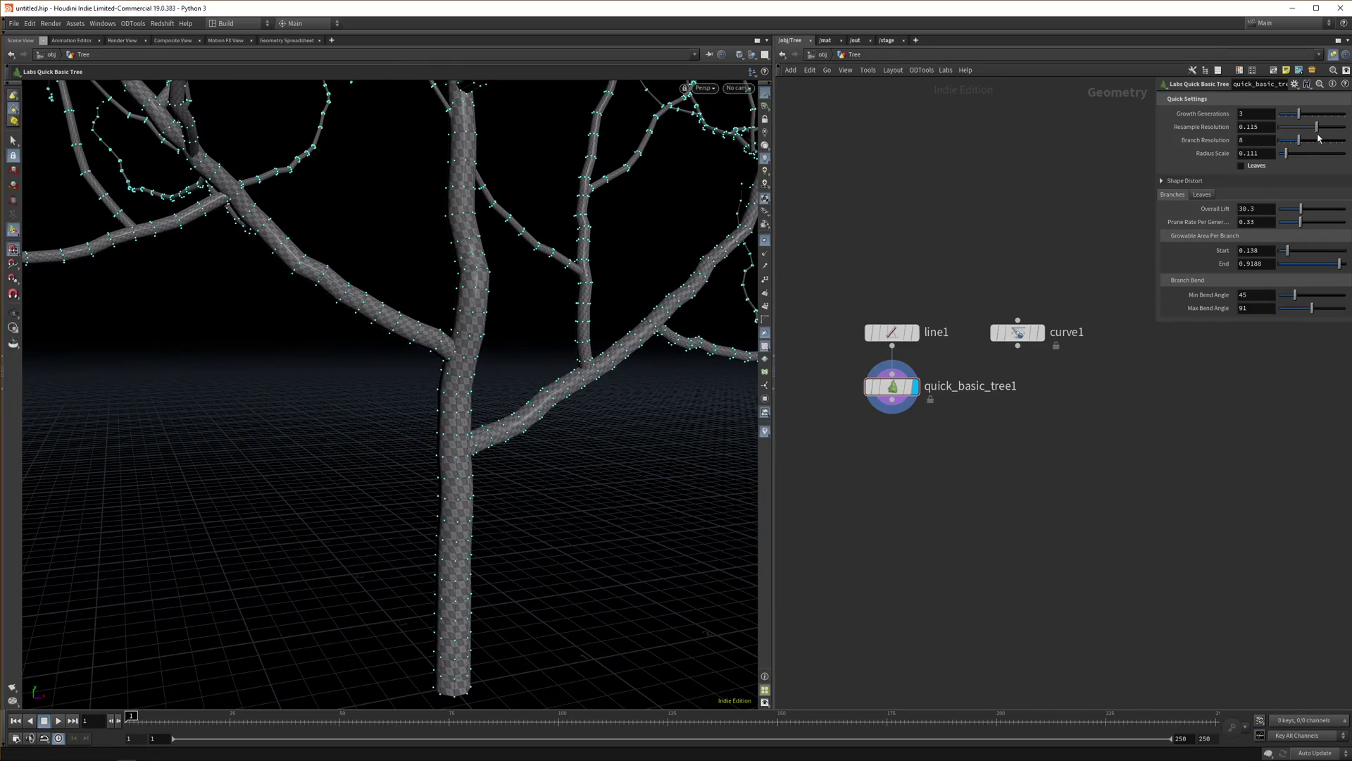
Try raising the tree's Radius Scale to 0.12 and undo the change
{"action": "mouse_move", "coordinate": [1286, 153]}
{"action": "left_mouse_down"}
{"action": "mouse_move", "coordinate": [1312, 158]}
{"action": "mouse_move", "coordinate": [1287, 165]}
{"action": "left_mouse_up"}
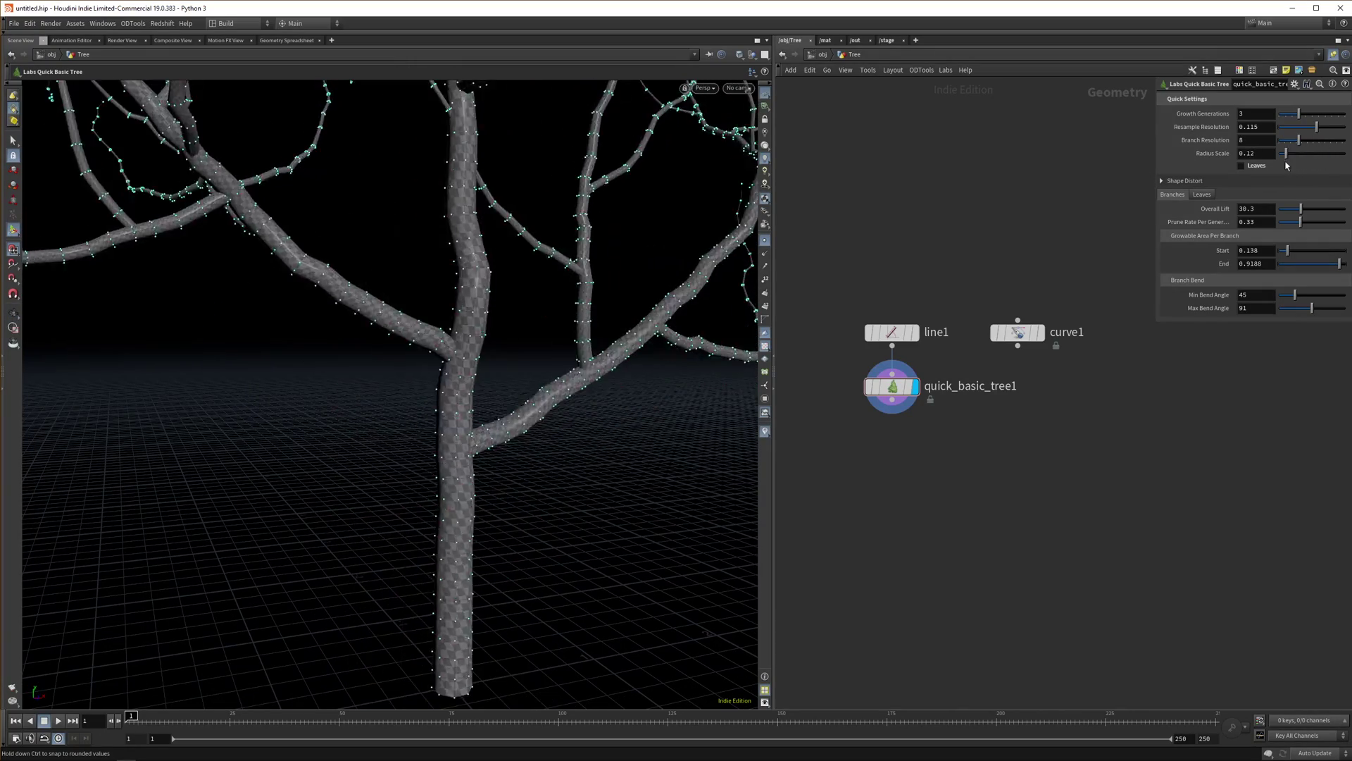
{"action": "key", "text": "ctrl+z"}
Try a Shape Distort Amplitude of 9.59 and an Element Size of 3.08 on the whole tree, and undo both changes
{"action": "left_click", "coordinate": [1169, 180]}
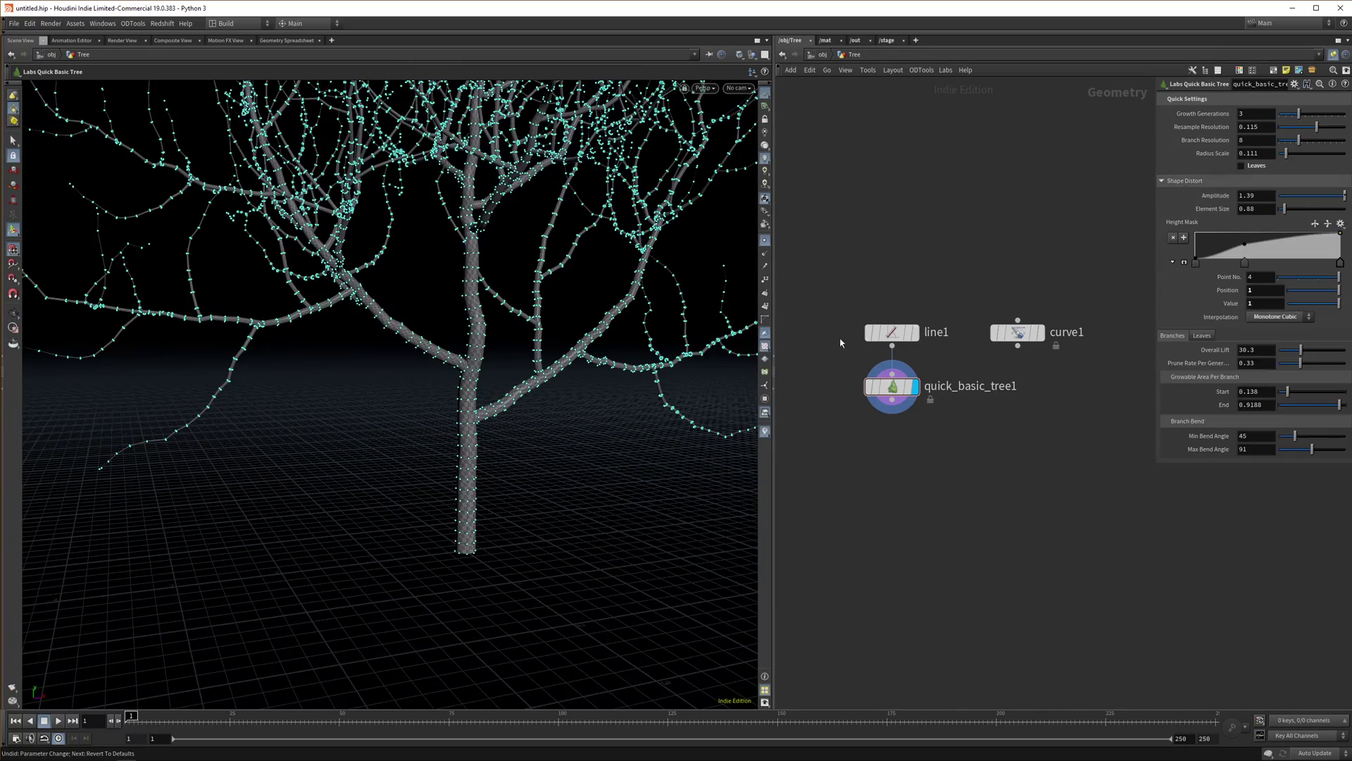
{"action": "left_click_drag", "start_coordinate": [670, 337], "coordinate": [628, 341], "text": "alt"}
{"action": "middle_click_drag", "start_coordinate": [627, 341], "coordinate": [568, 380], "text": "alt"}
{"action": "scroll", "coordinate": [498, 531], "scroll_direction": "down", "scroll_amount": 4}
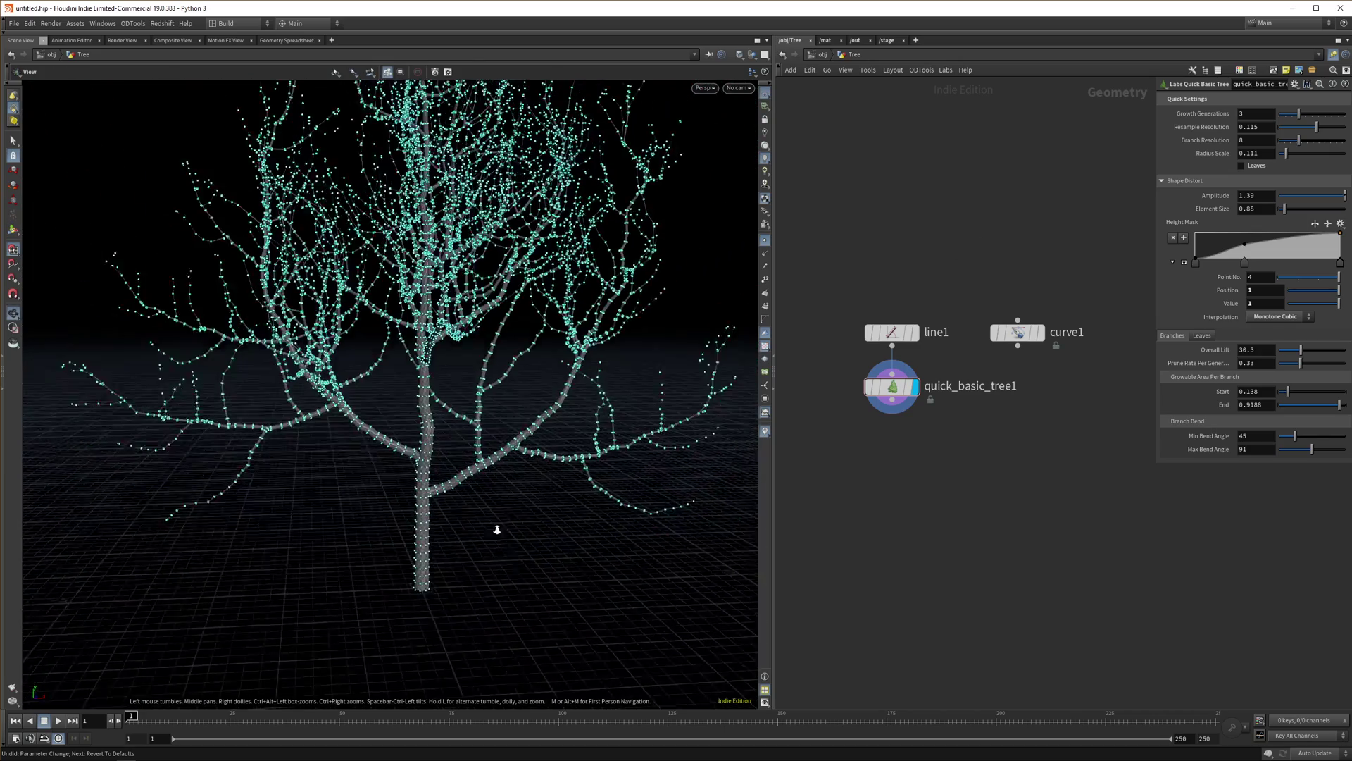
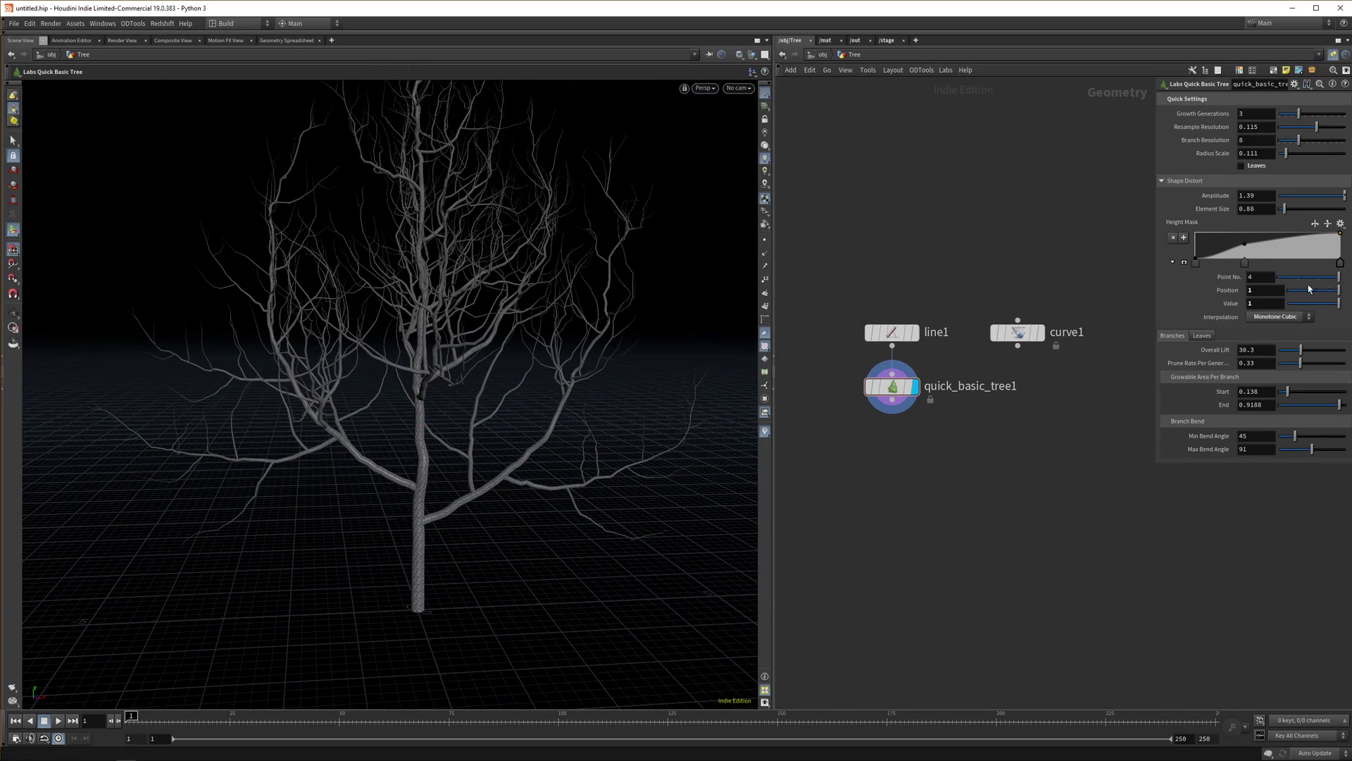
{"action": "mouse_move", "coordinate": [1251, 198]}
{"action": "middle_mouse_down"}
{"action": "mouse_move", "coordinate": [1335, 191]}
{"action": "mouse_move", "coordinate": [1256, 198]}
{"action": "mouse_move", "coordinate": [1284, 216]}
{"action": "mouse_move", "coordinate": [1351, 213]}
{"action": "mouse_move", "coordinate": [1272, 204]}
{"action": "mouse_move", "coordinate": [1324, 204]}
{"action": "middle_mouse_up"}
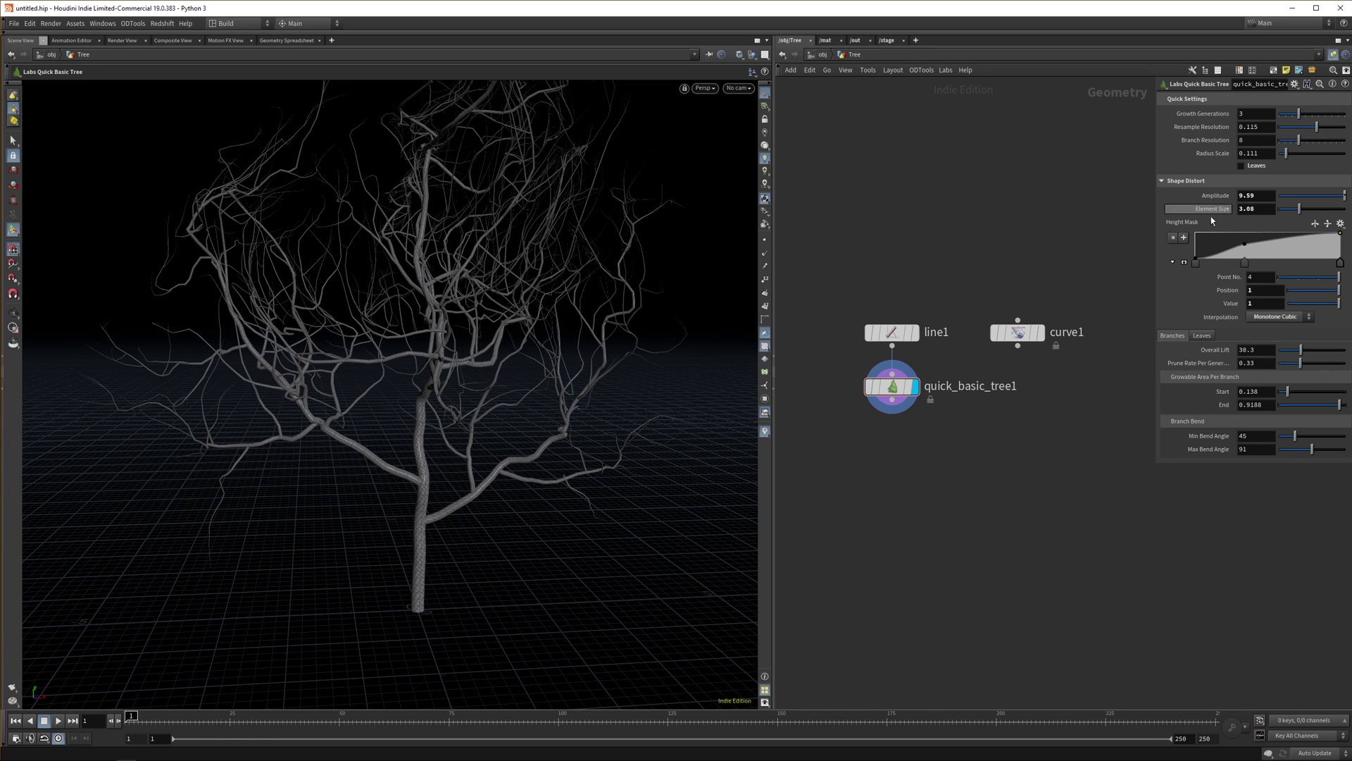
{"action": "key", "text": "ctrl+z"}
{"action": "key", "text": "ctrl+z"}
{"action": "key", "text": "ctrl+z"}
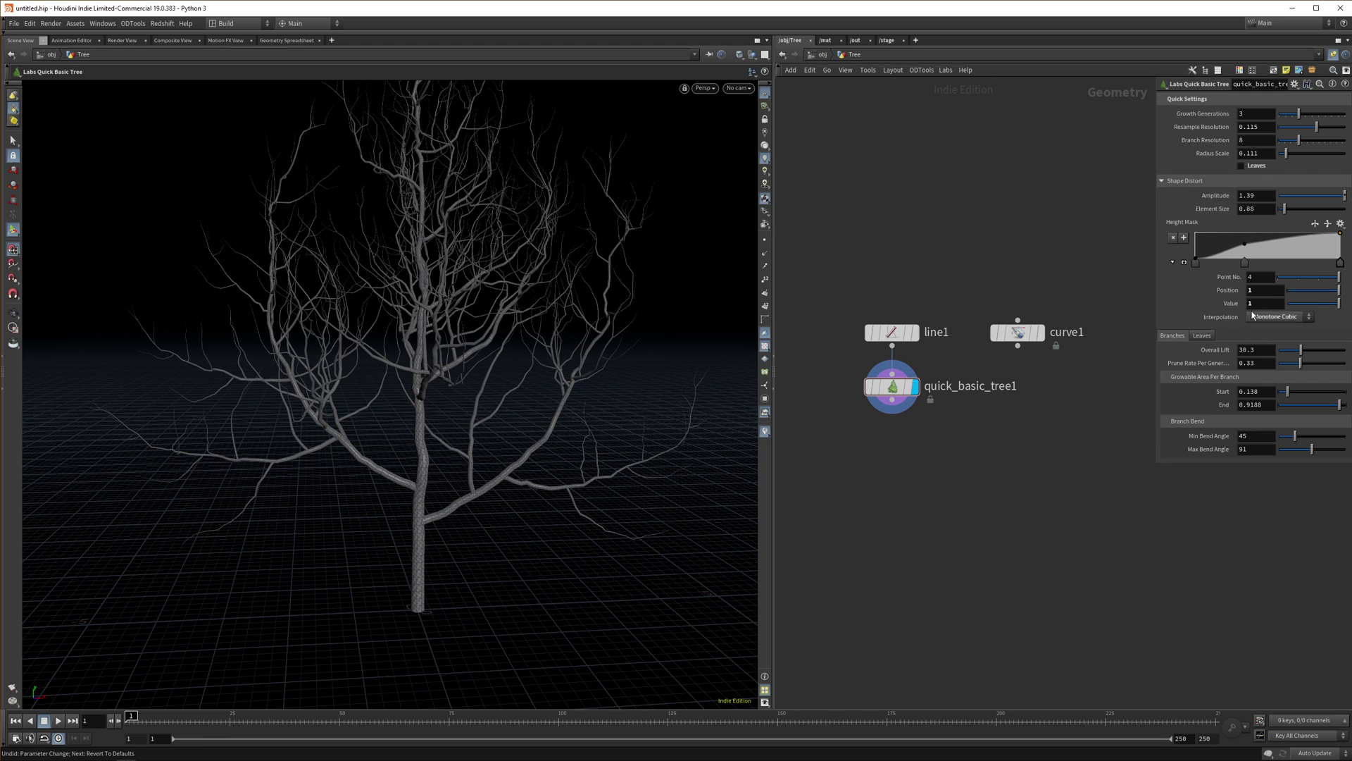
Move the middle point of the Shape Distort height mask to position 0.551095 and value 0.566667, and collapse the distortion settings
{"action": "left_click_drag", "start_coordinate": [1245, 262], "coordinate": [1253, 262]}
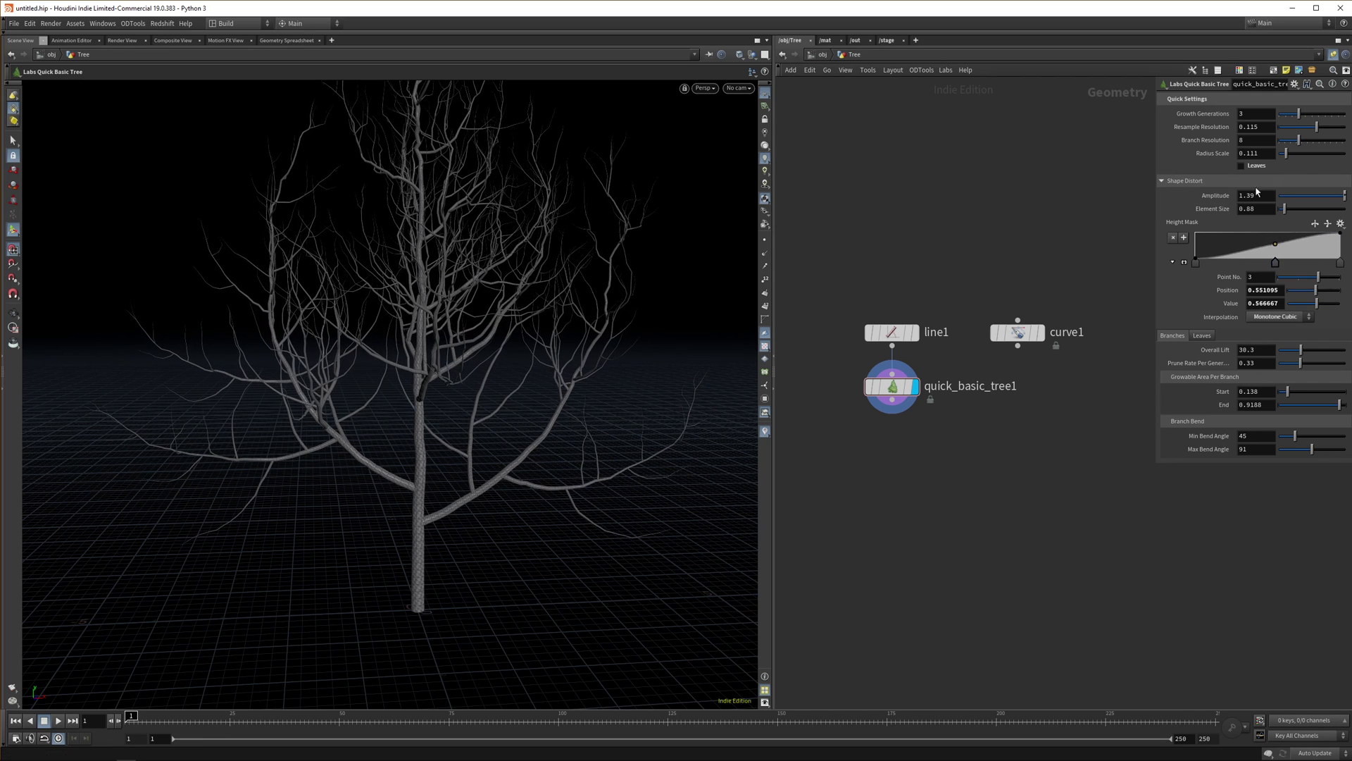
{"action": "left_click", "coordinate": [1172, 181]}
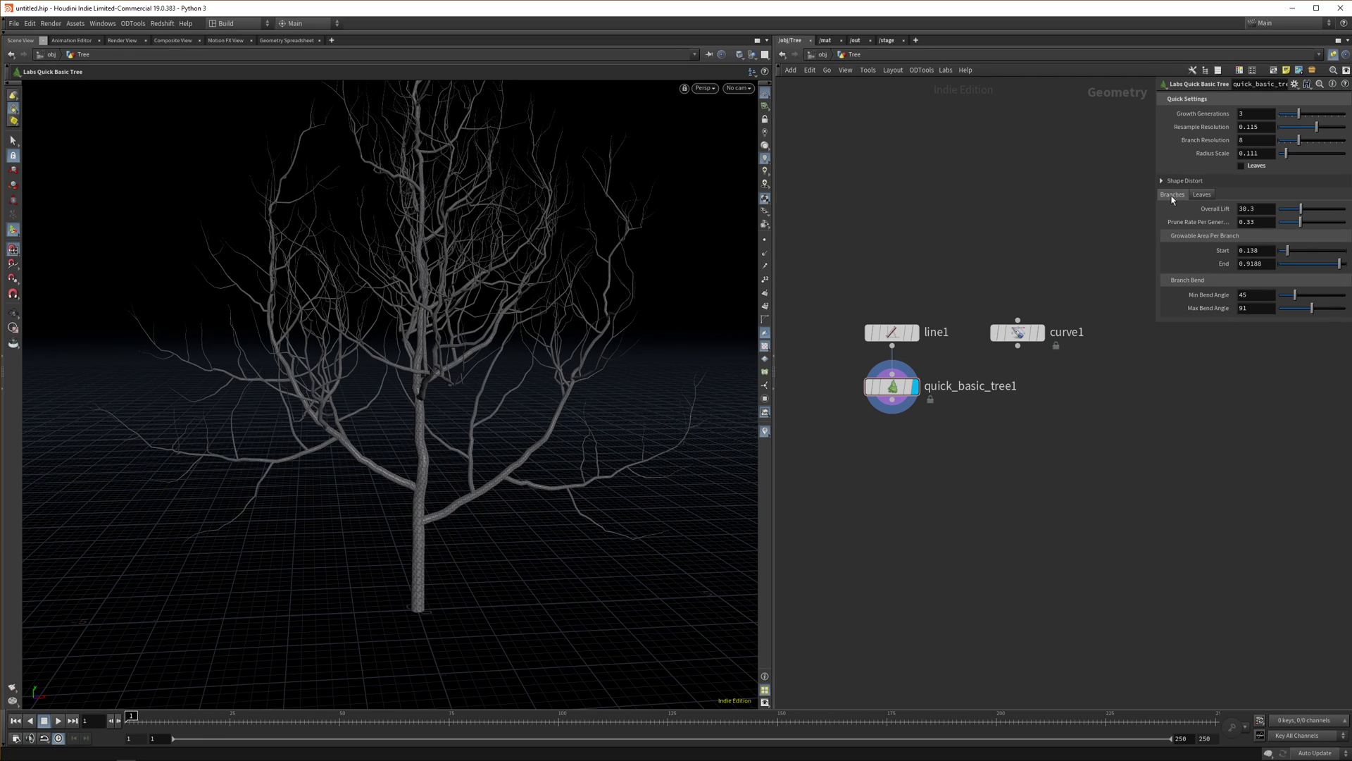
Try raising the branches' Overall Lift to 74.9 and undo the change
{"action": "middle_click_drag", "start_coordinate": [1260, 206], "coordinate": [1318, 210]}
{"action": "left_click_drag", "start_coordinate": [1312, 210], "coordinate": [1341, 214]}
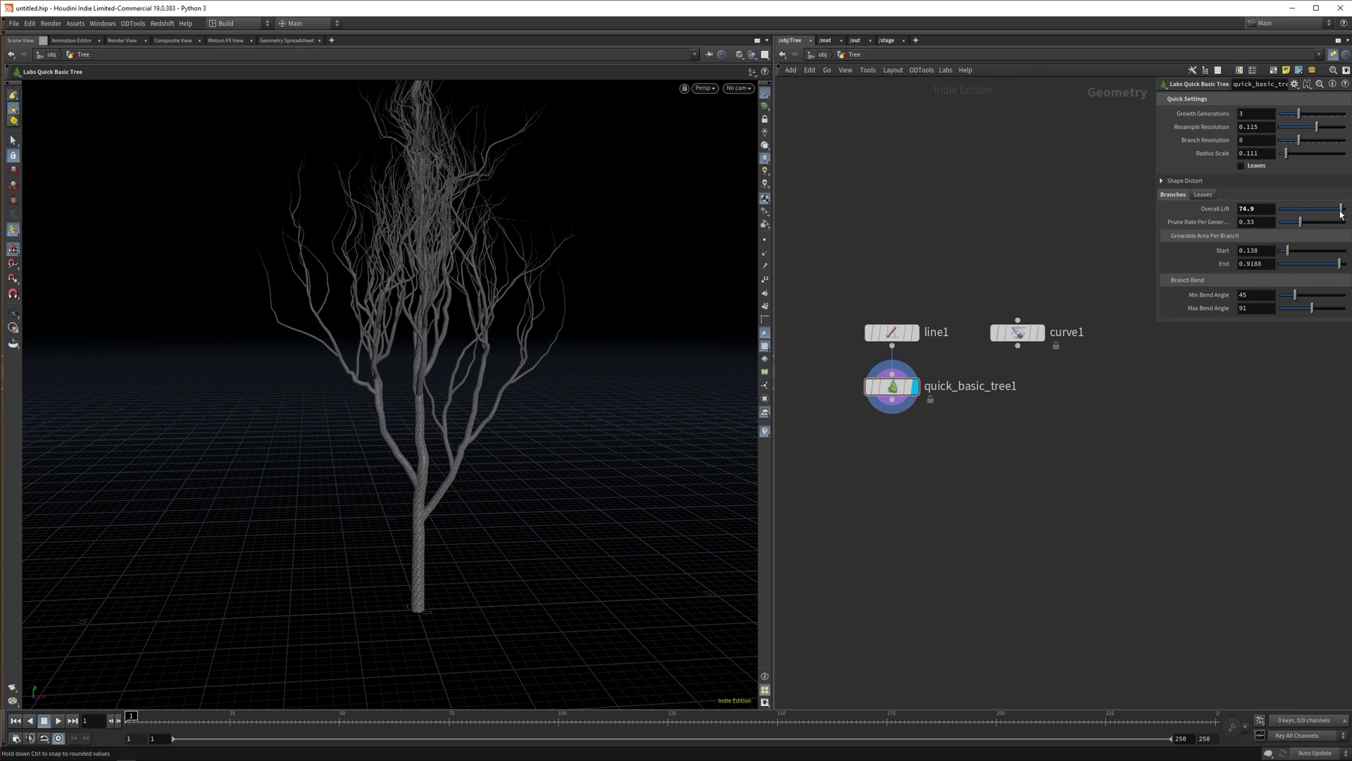
{"action": "key", "text": "ctrl+z"}
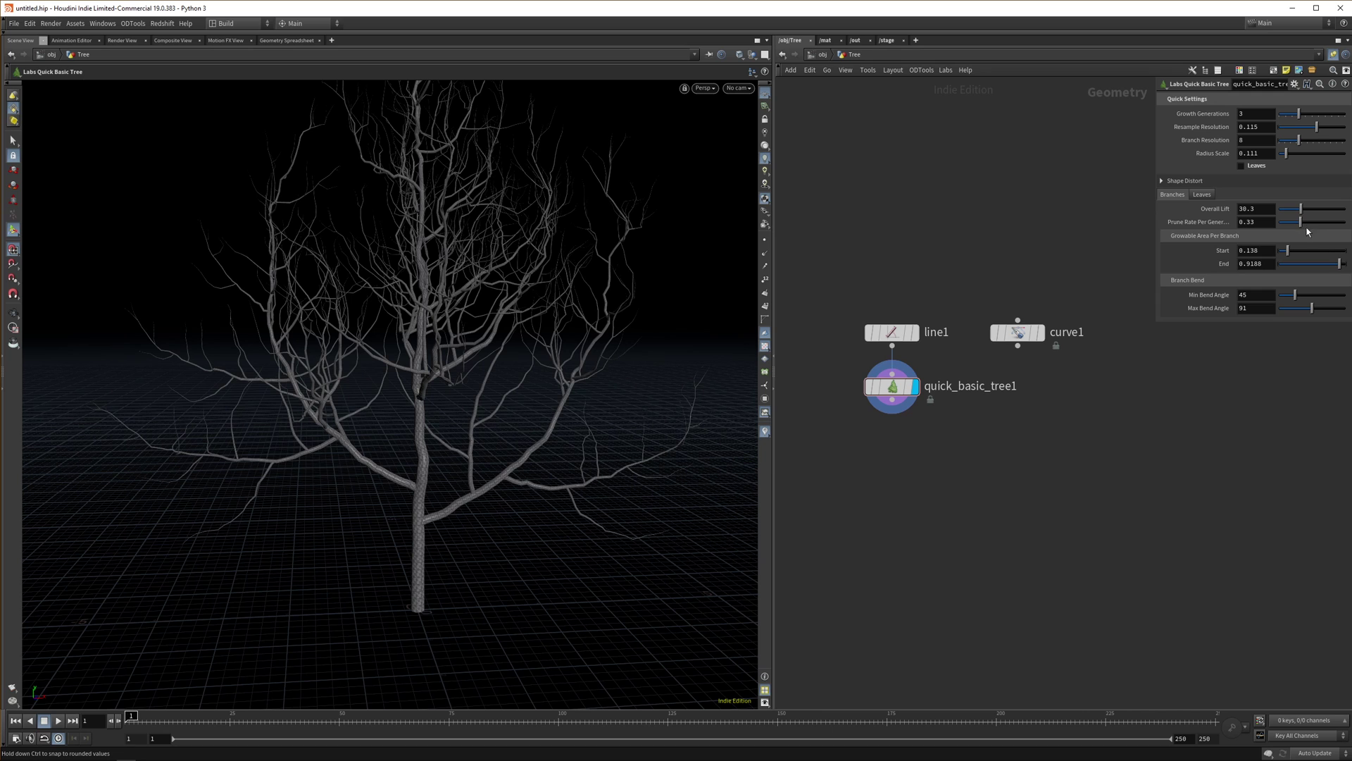
Set the branches' Prune Rate Per Generation to 0.416
{"action": "mouse_move", "coordinate": [1305, 225]}
{"action": "left_mouse_down"}
{"action": "mouse_move", "coordinate": [1342, 231]}
{"action": "mouse_move", "coordinate": [1303, 230]}
{"action": "left_mouse_up"}
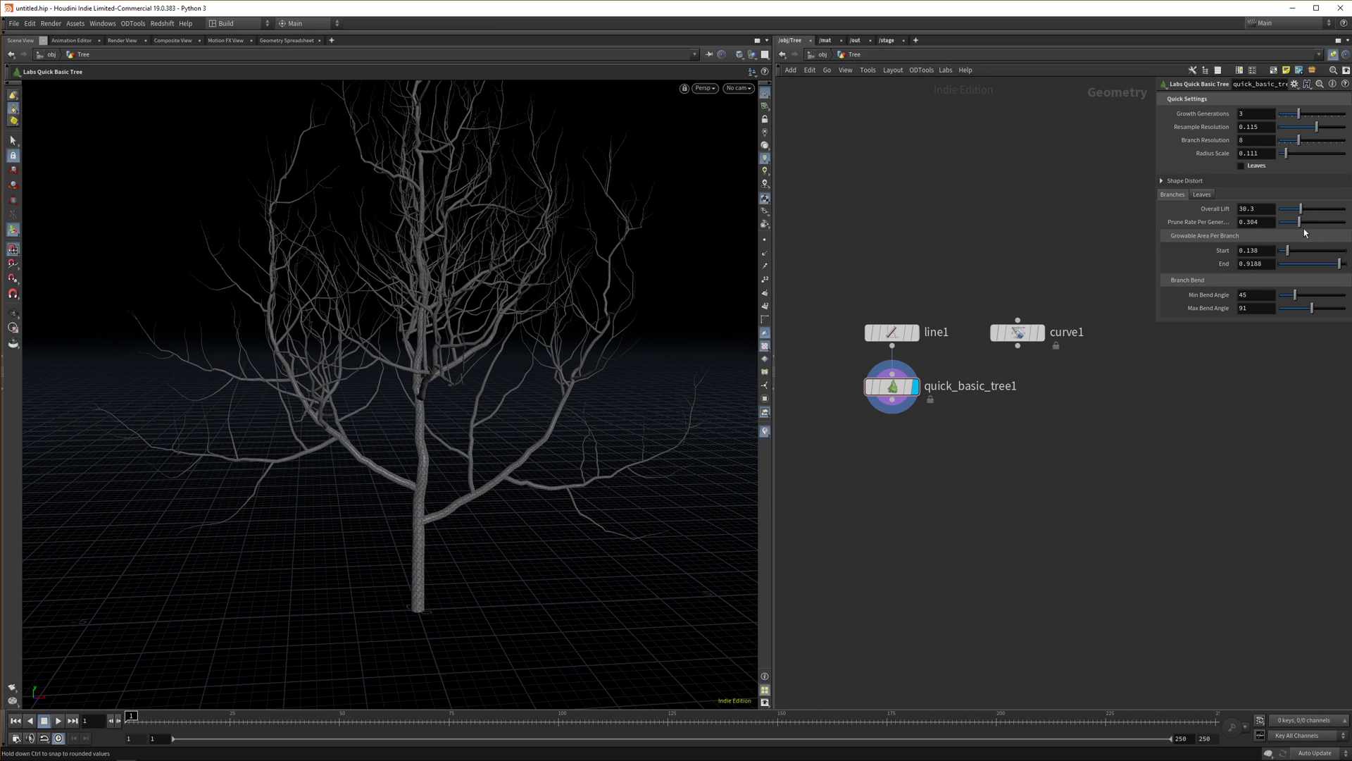
{"action": "key", "text": "ctrl+z"}
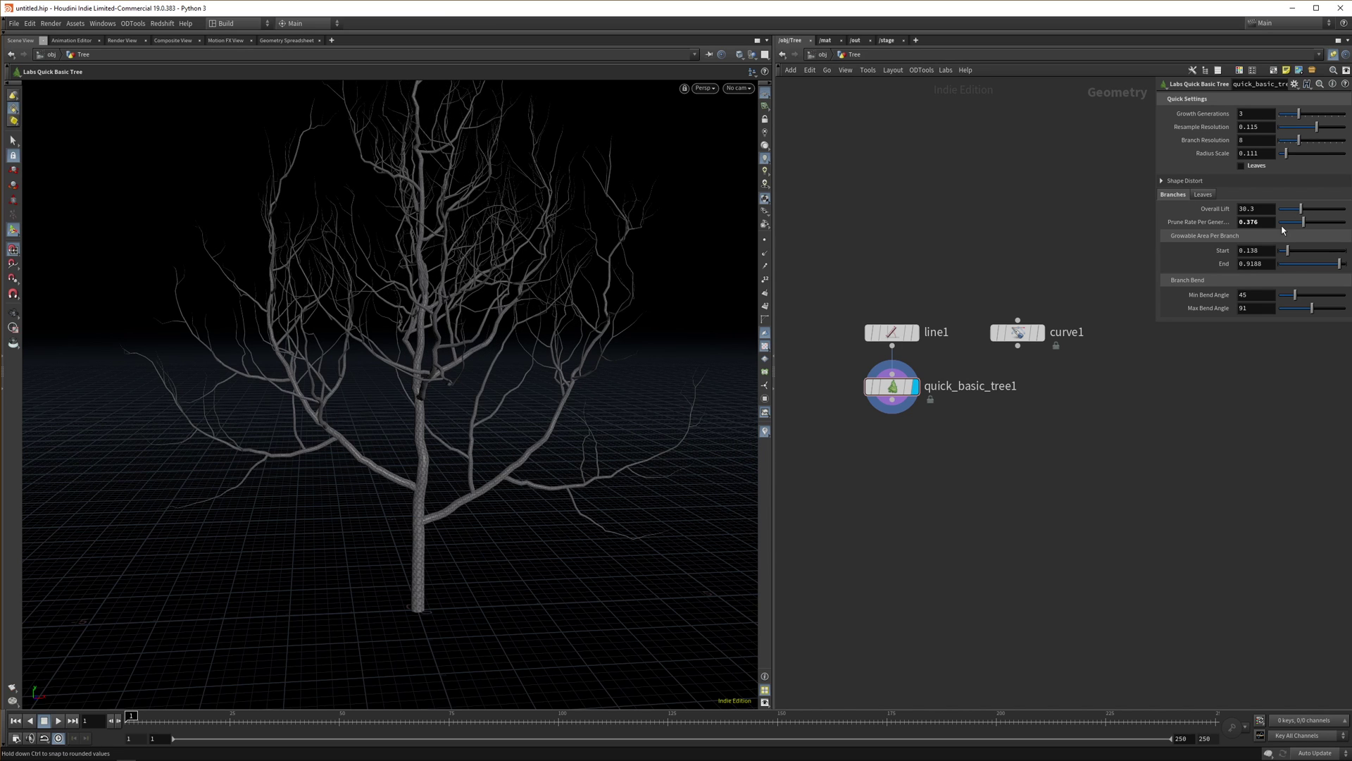
{"action": "mouse_move", "coordinate": [1303, 223]}
{"action": "left_mouse_down"}
{"action": "mouse_move", "coordinate": [1287, 227]}
{"action": "mouse_move", "coordinate": [1306, 227]}
{"action": "left_mouse_up"}
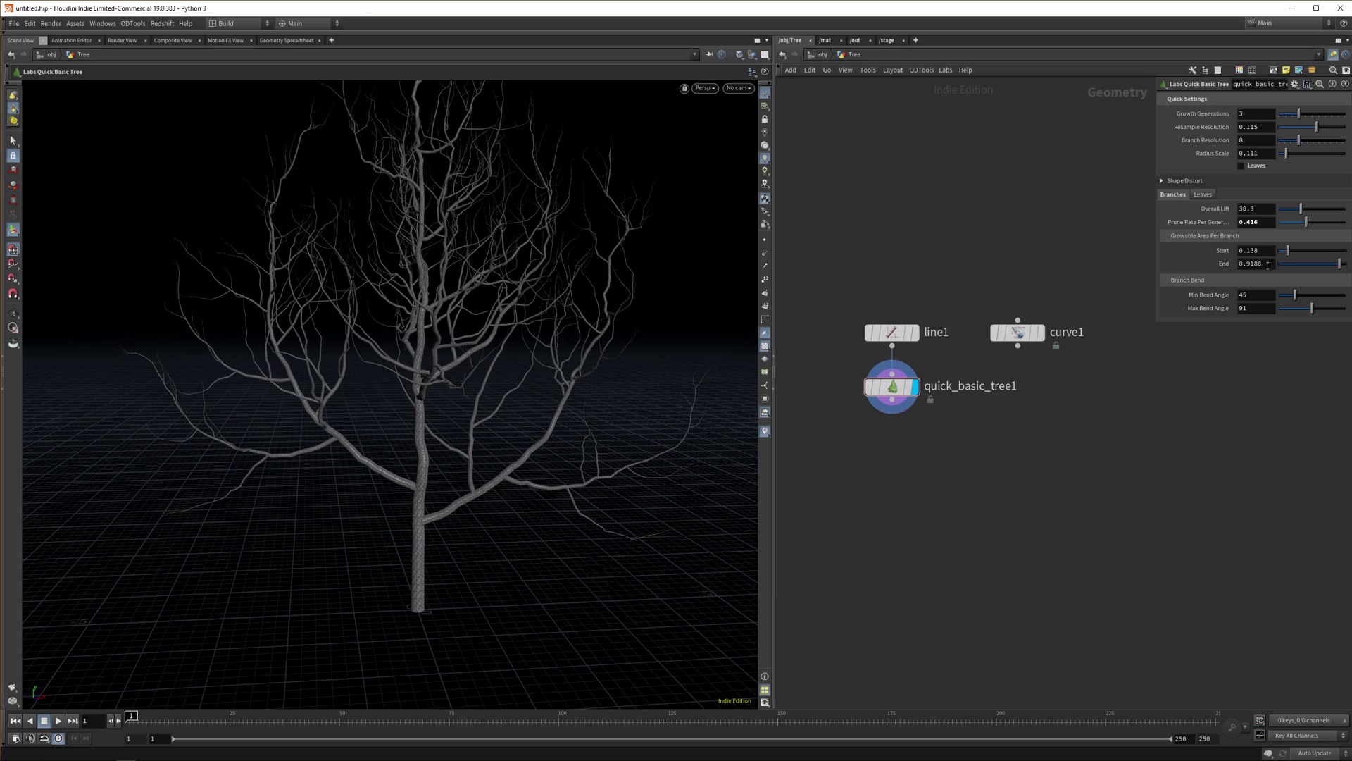
Try raising the Start of the growable area per branch to 0.544, test its End value, and undo the changes
{"action": "left_click_drag", "start_coordinate": [1288, 250], "coordinate": [1319, 248]}
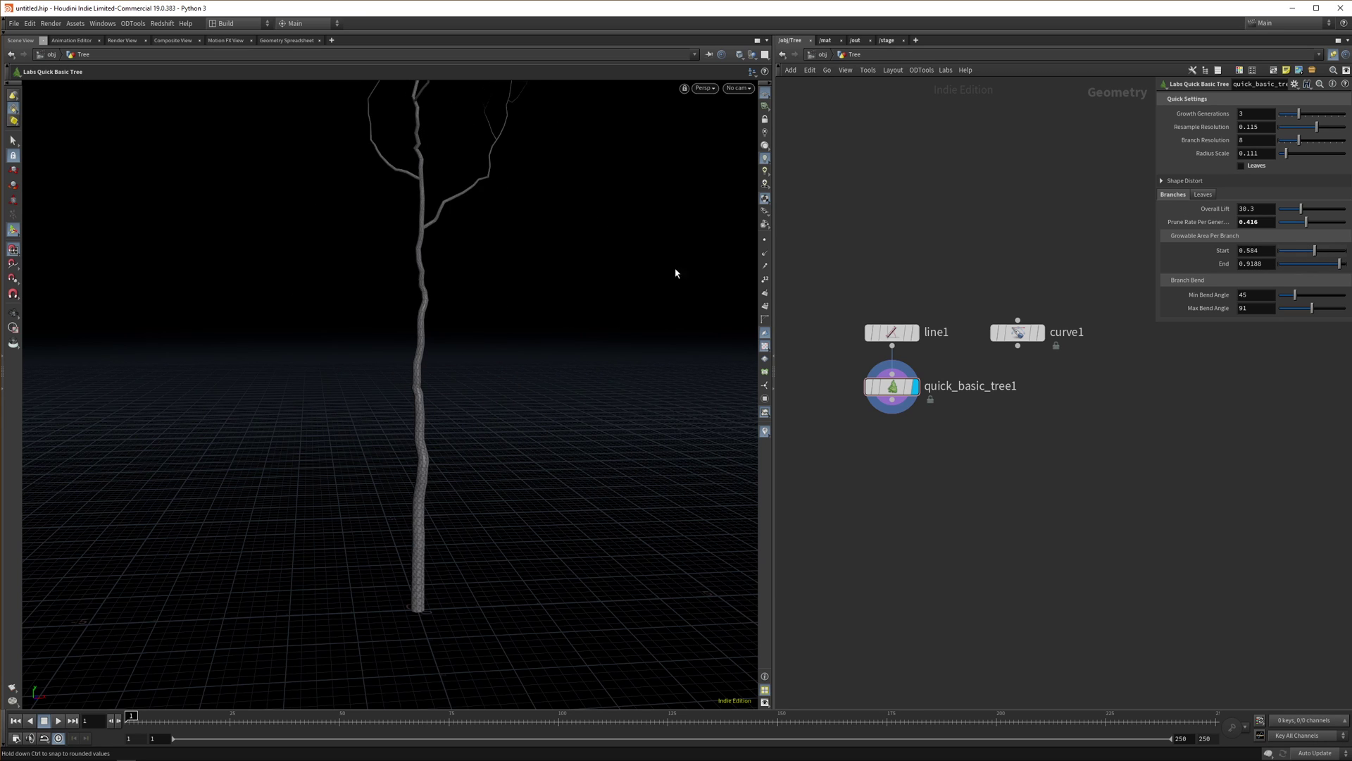
{"action": "key", "text": "ctrl+z"}
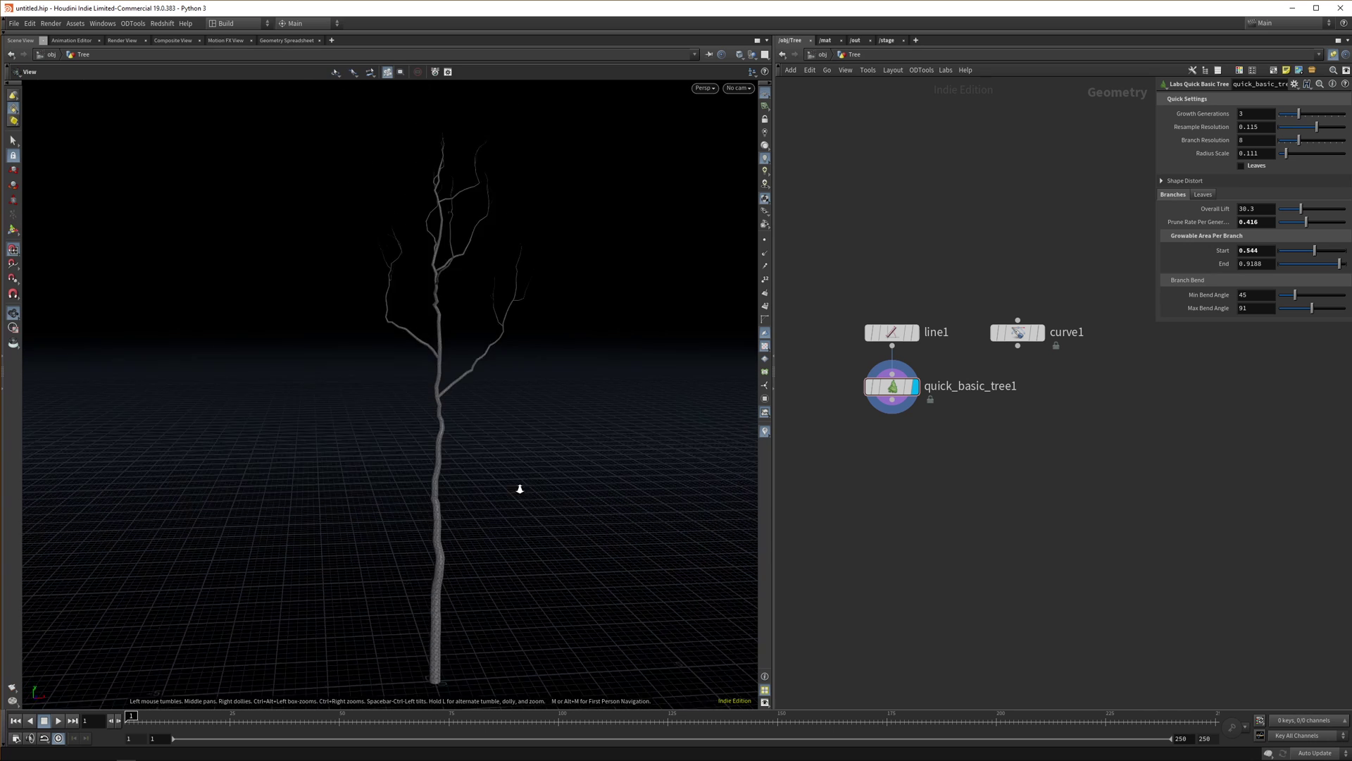
{"action": "mouse_move", "coordinate": [1325, 269]}
{"action": "left_mouse_down"}
{"action": "mouse_move", "coordinate": [1306, 271]}
{"action": "mouse_move", "coordinate": [1340, 265]}
{"action": "left_mouse_up"}
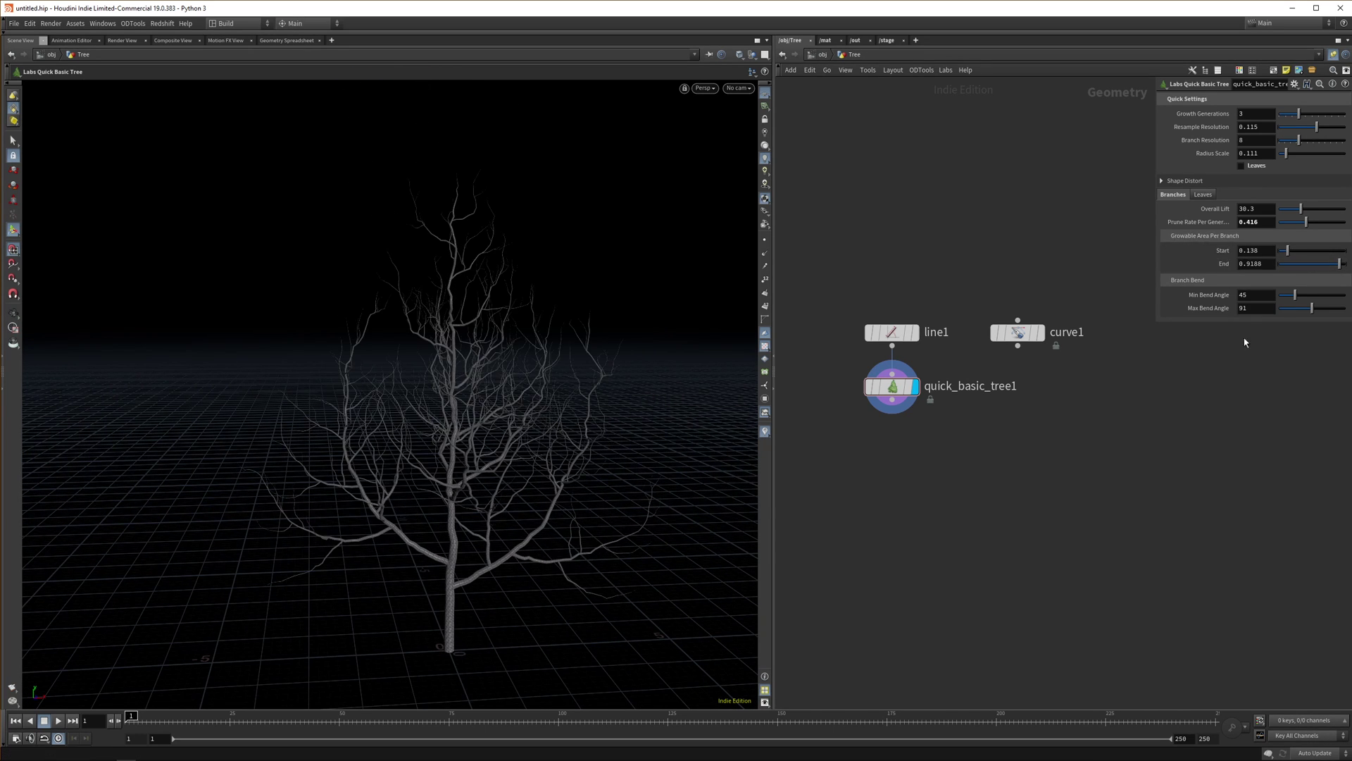
Try lowering the branches' Min Bend Angle to 0 and undo the change
{"action": "scroll", "coordinate": [610, 483], "scroll_direction": "up", "scroll_amount": 3}
{"action": "left_click_drag", "start_coordinate": [610, 484], "coordinate": [598, 456], "text": "alt"}
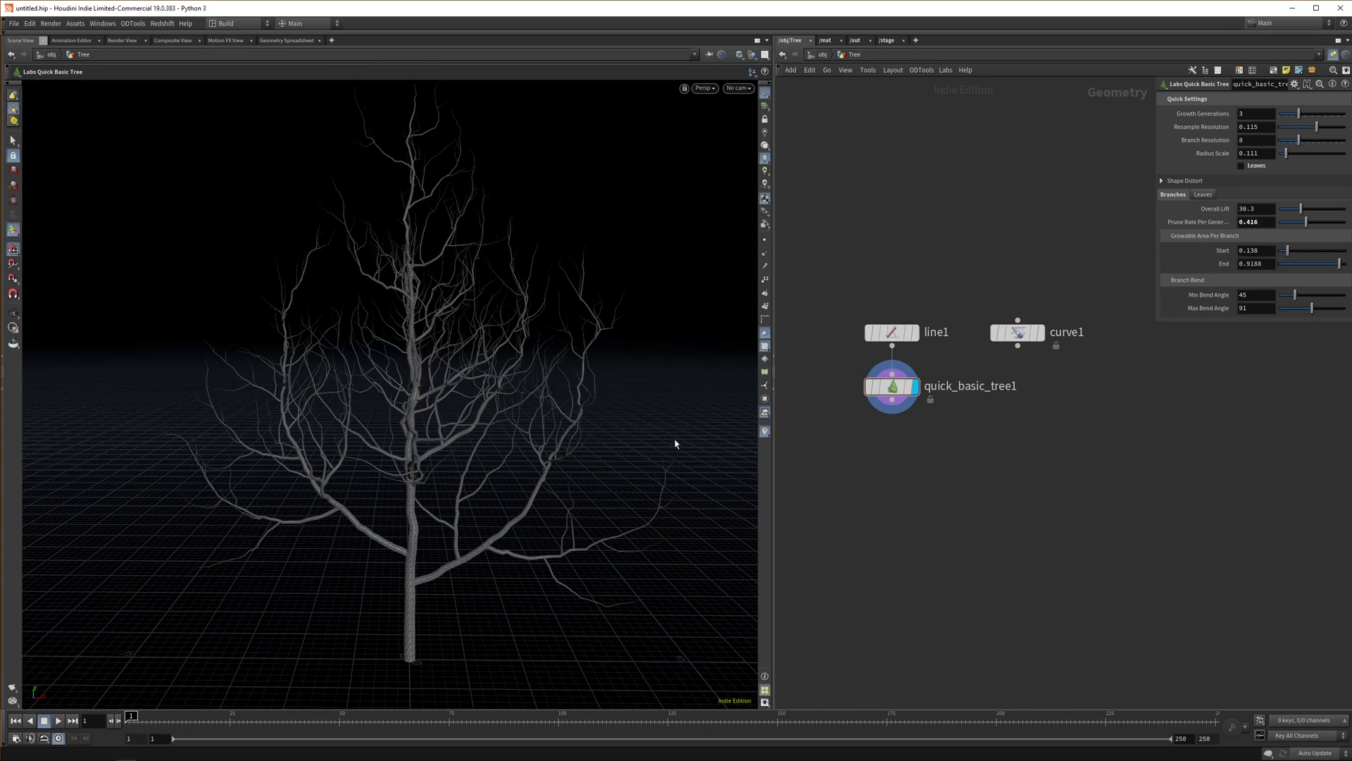
{"action": "middle_click_drag", "start_coordinate": [675, 444], "coordinate": [701, 477], "text": "alt"}
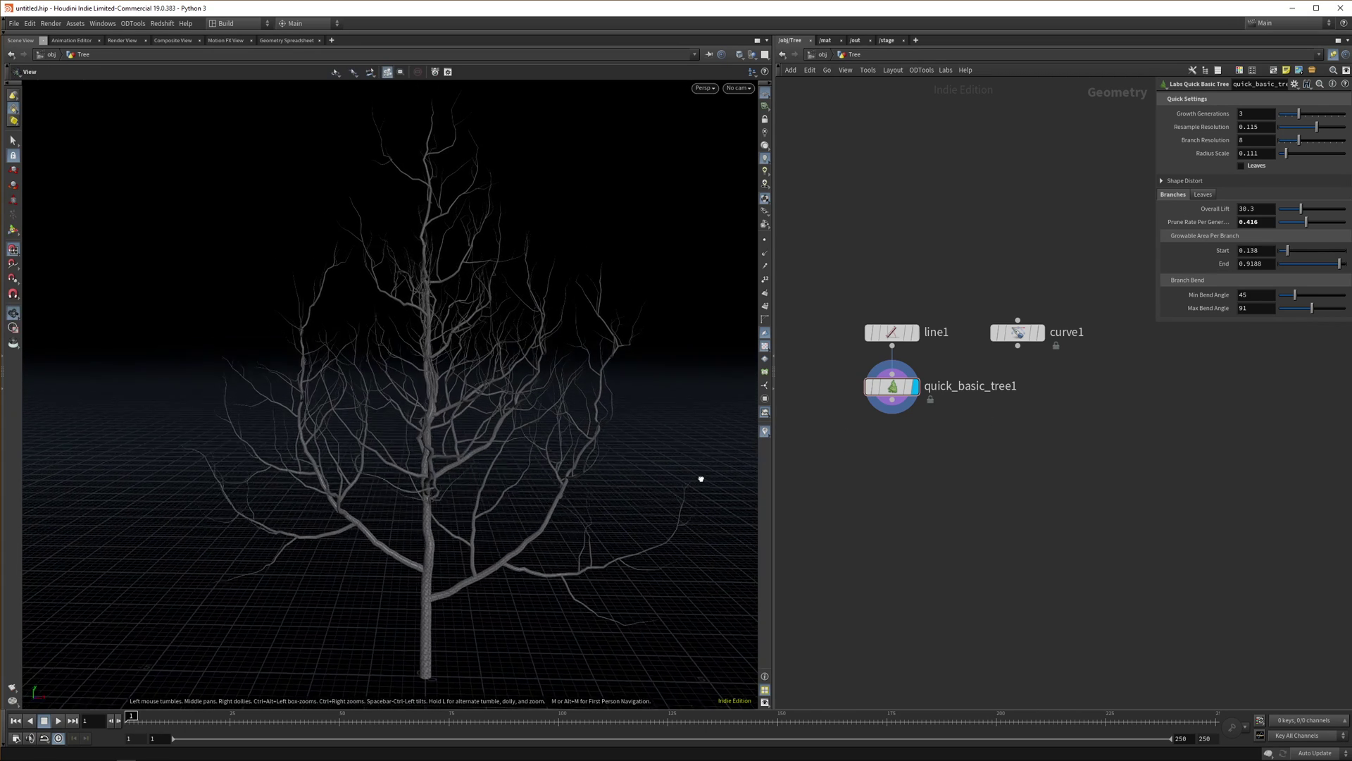
{"action": "left_click_drag", "start_coordinate": [1295, 296], "coordinate": [1279, 299]}
{"action": "key", "text": "ctrl+z"}
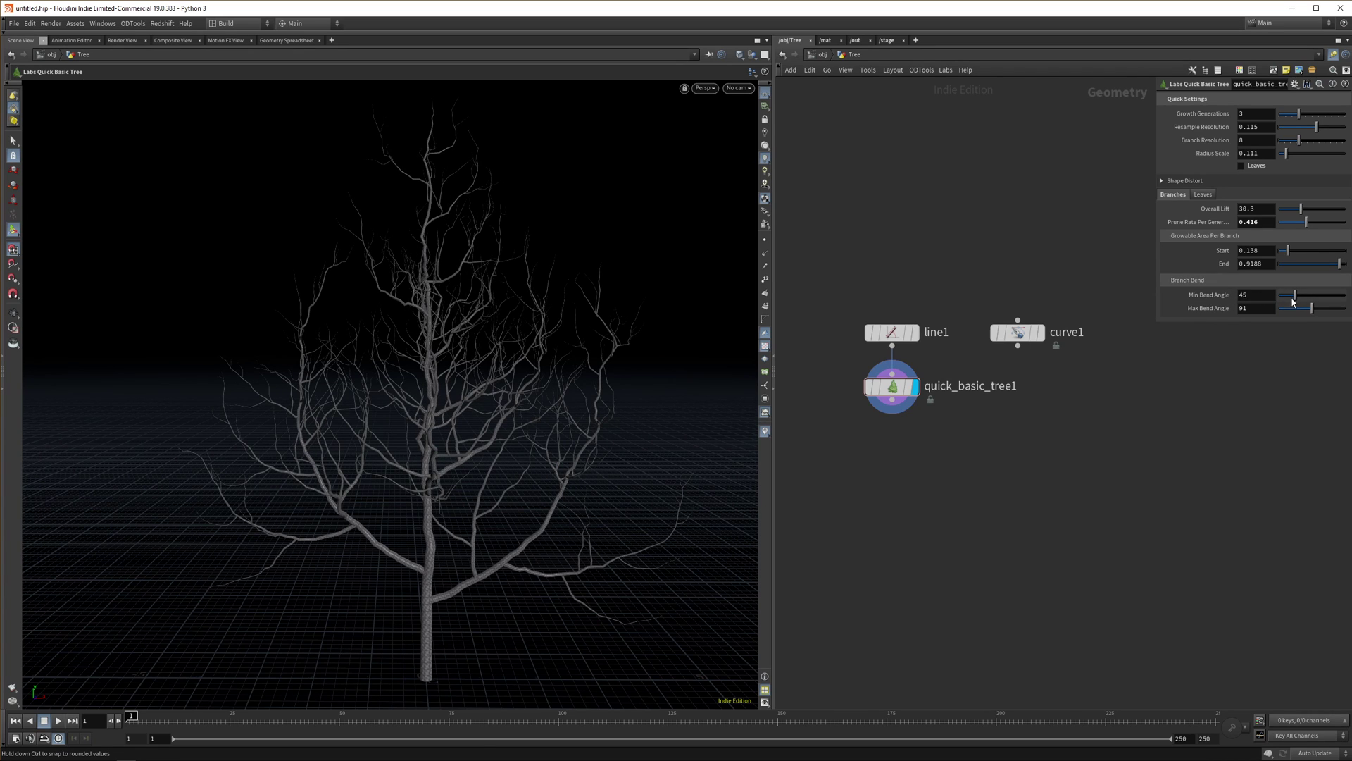
{"action": "left_click_drag", "start_coordinate": [1294, 302], "coordinate": [1272, 300]}
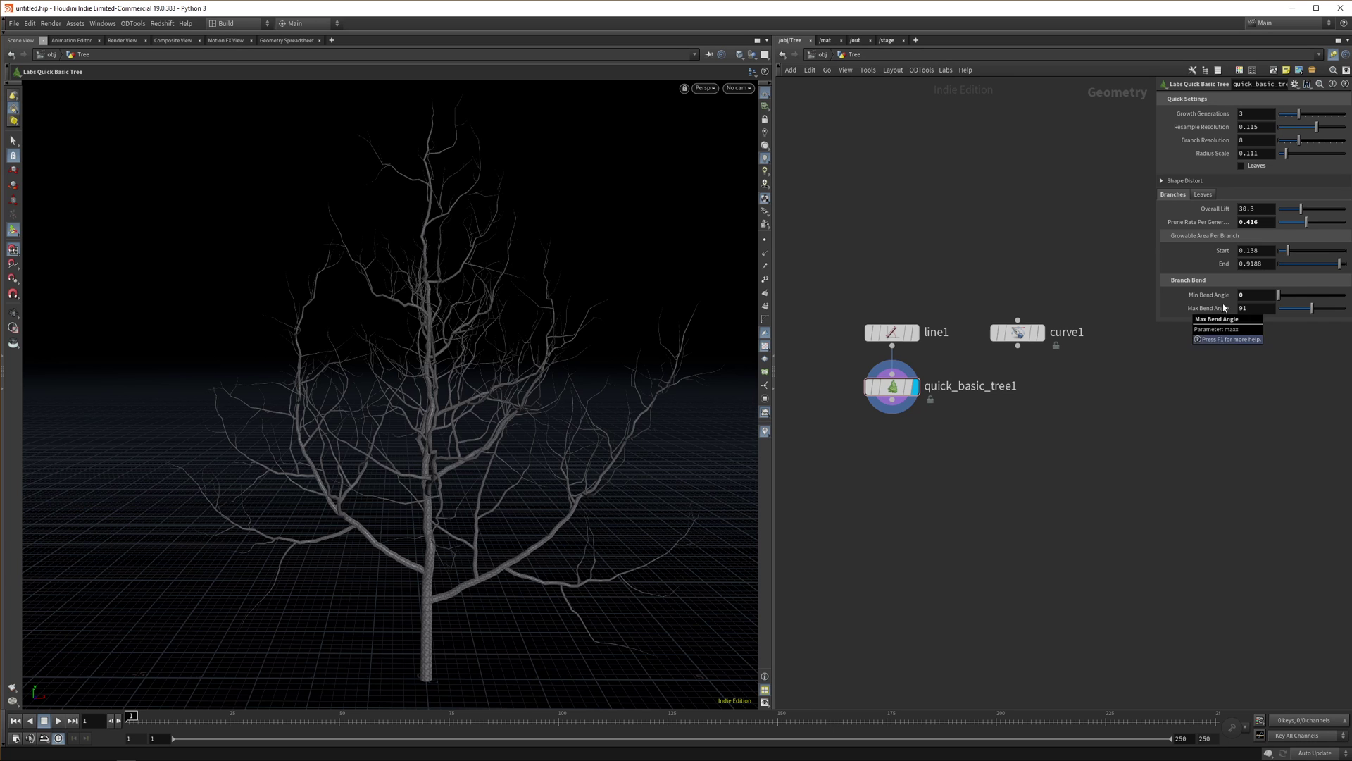
{"action": "key", "text": "ctrl+z"}
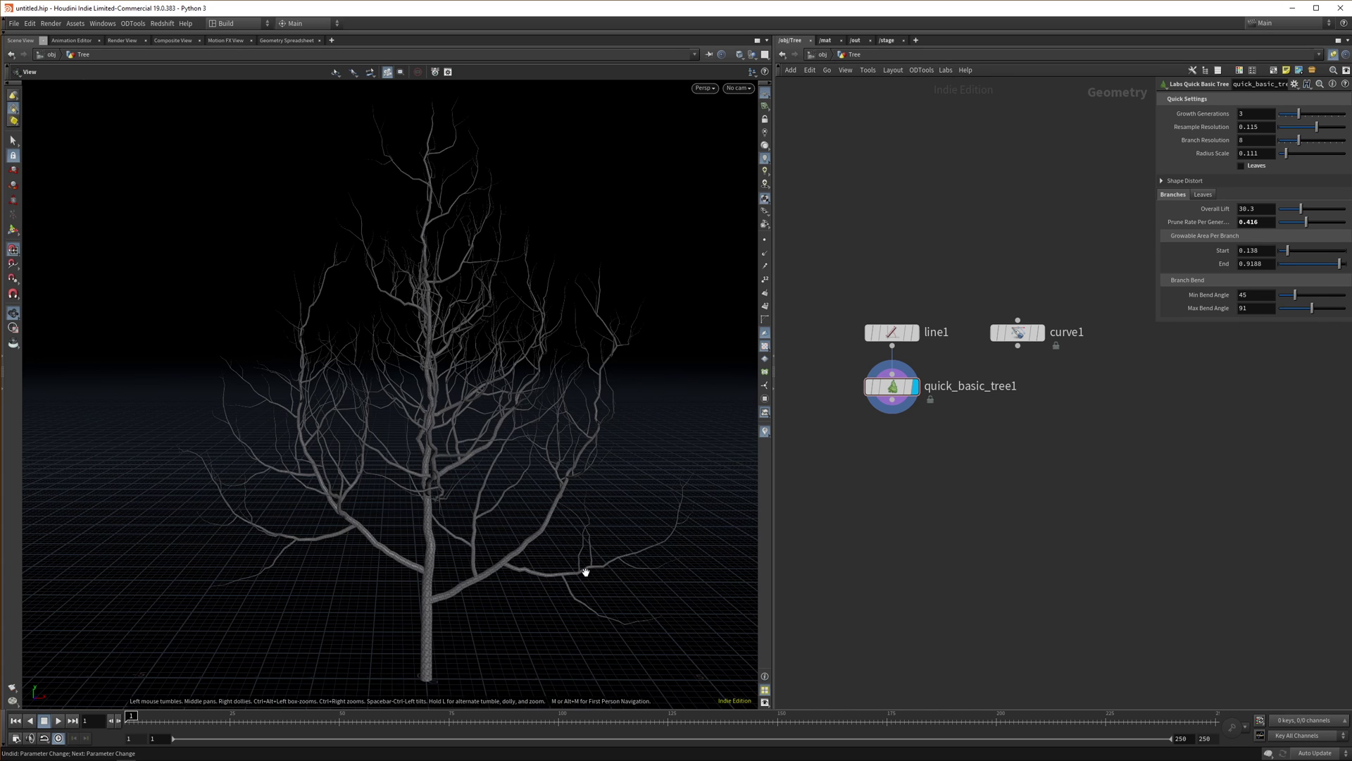
Try lowering the branches' Max Bend Angle, undo the change, and turn the tree's leaves back on
{"action": "left_click_drag", "start_coordinate": [585, 568], "coordinate": [580, 538], "text": "alt"}
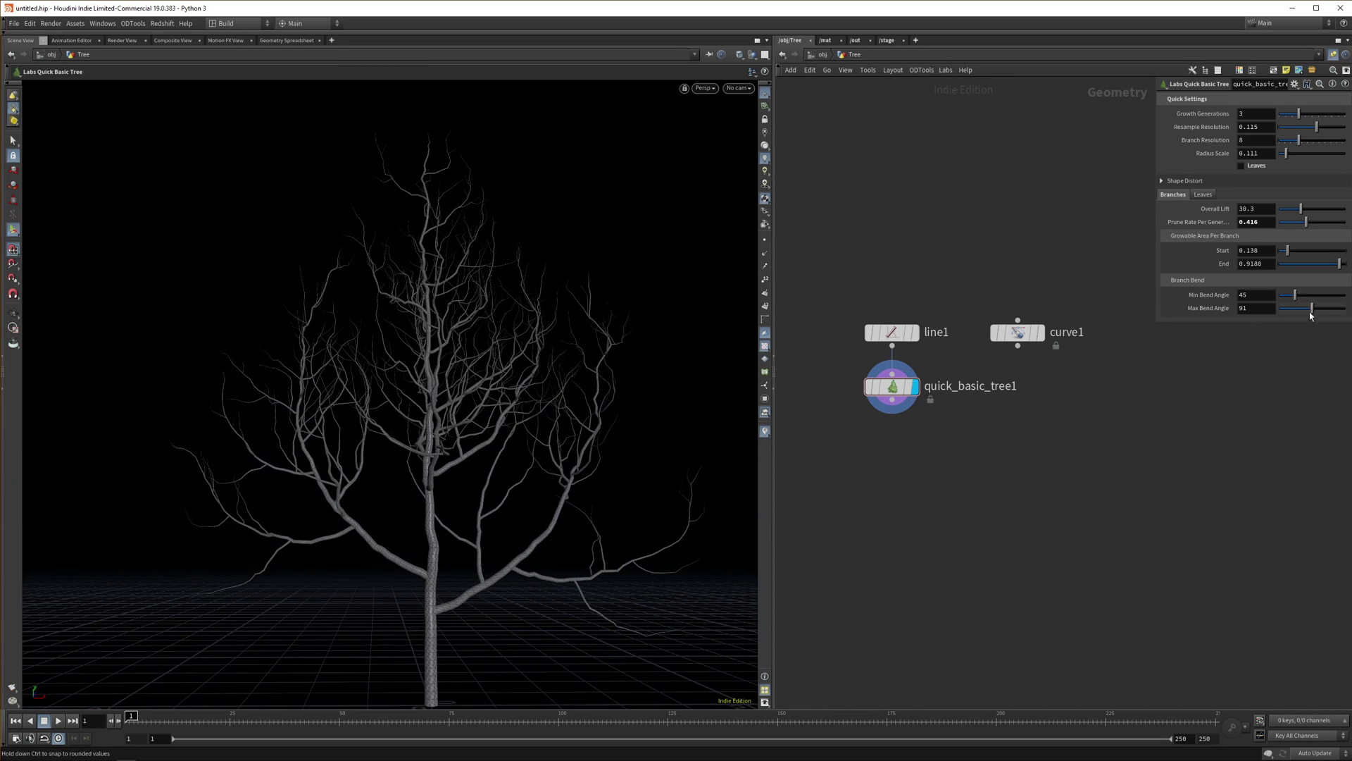
{"action": "left_click_drag", "start_coordinate": [1312, 308], "coordinate": [1268, 300]}
{"action": "middle_click_drag", "start_coordinate": [1260, 306], "coordinate": [643, 271]}
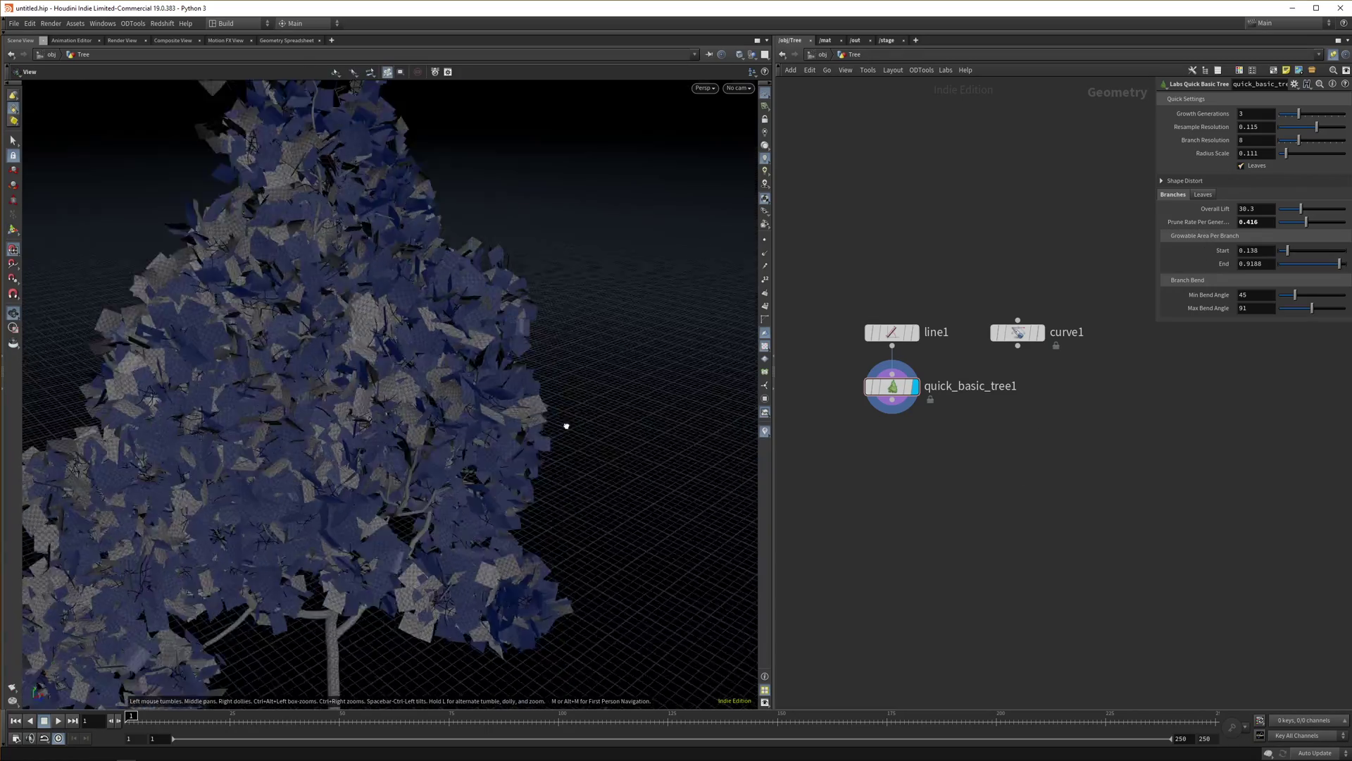
Try adjusting the leaves' Prune Ratio, undo the change, and view the whole leafy tree
{"action": "middle_click_drag", "start_coordinate": [1242, 208], "coordinate": [1279, 203]}
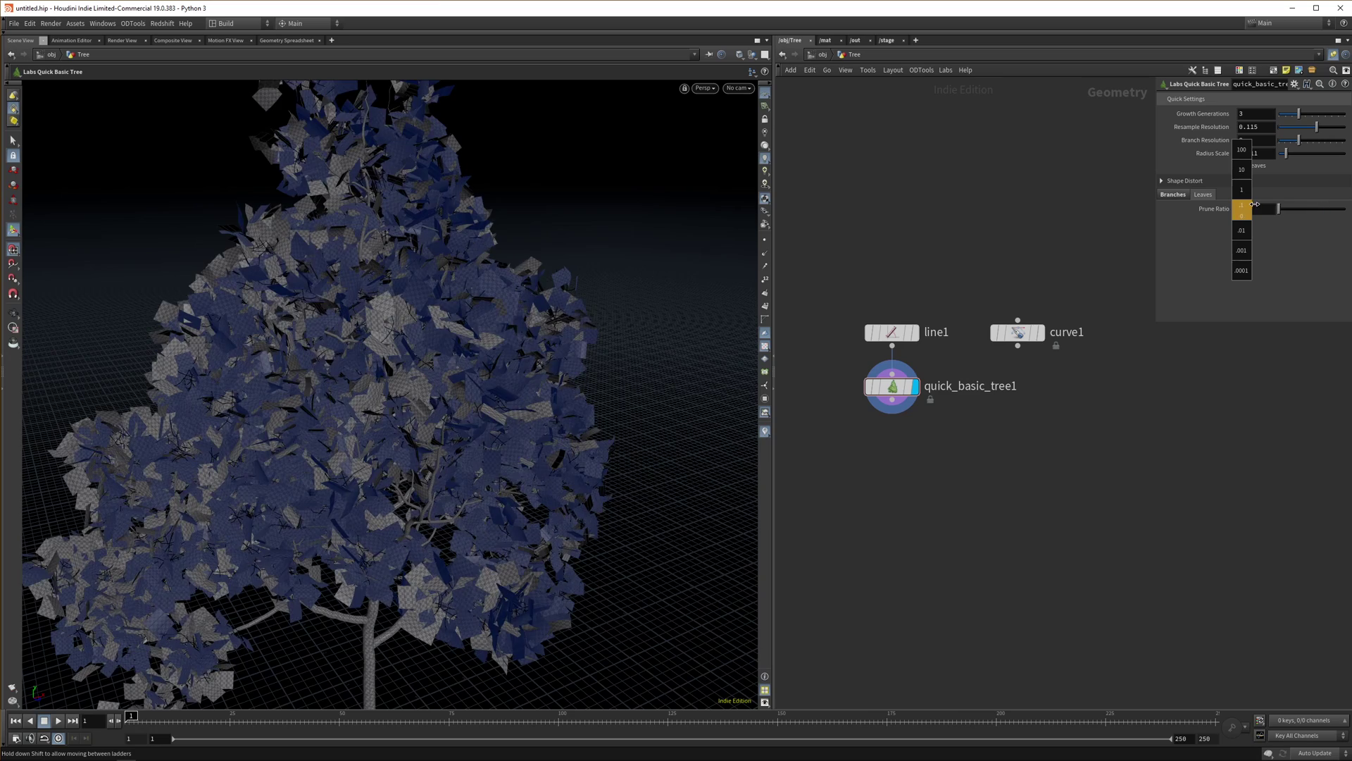
{"action": "left_click_drag", "start_coordinate": [465, 458], "coordinate": [476, 398], "text": "alt"}
{"action": "middle_click_drag", "start_coordinate": [477, 399], "coordinate": [586, 326], "text": "alt"}
{"action": "right_click_drag", "start_coordinate": [585, 326], "coordinate": [559, 461], "text": "alt"}
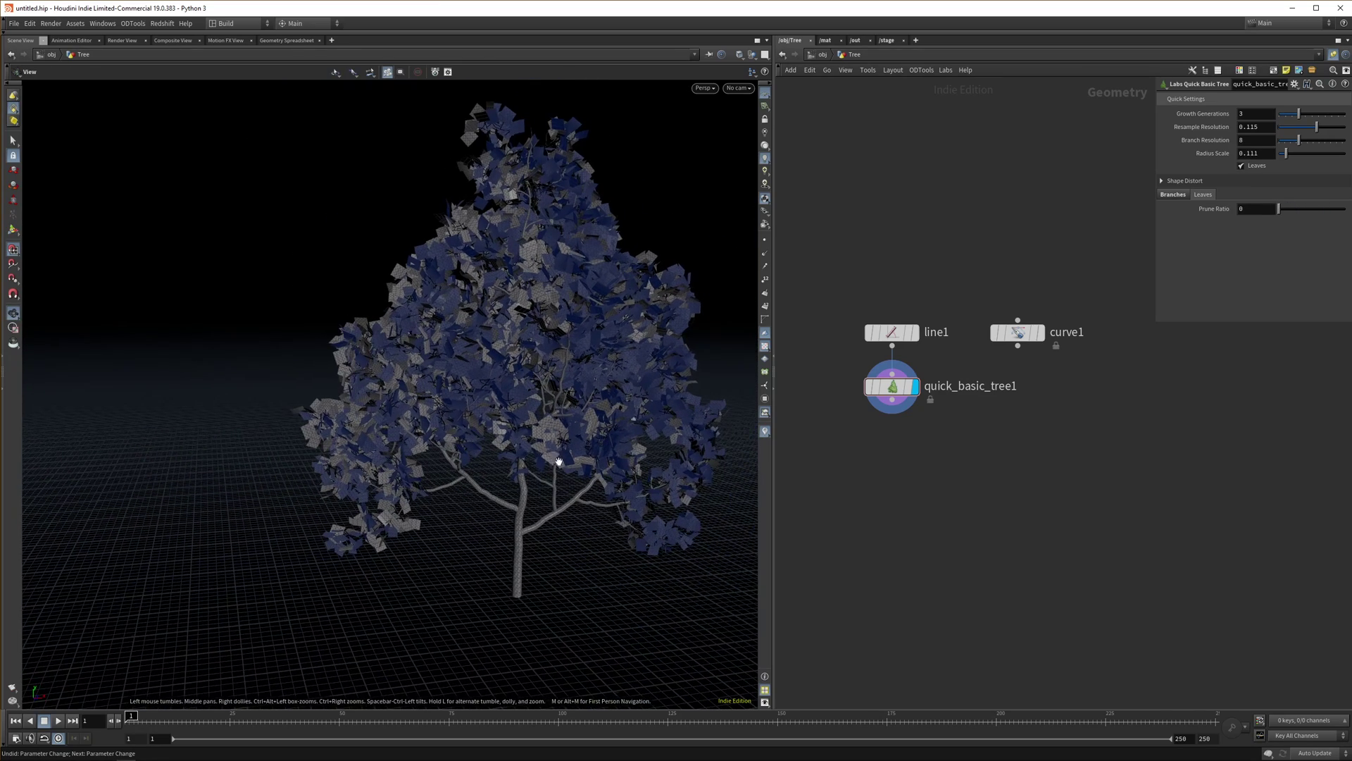
{"action": "key", "text": "Return"}
Delete the line, curve and quick basic tree nodes, leaving the Tree network empty
{"action": "scroll", "coordinate": [846, 345], "scroll_direction": "up", "scroll_amount": 3}
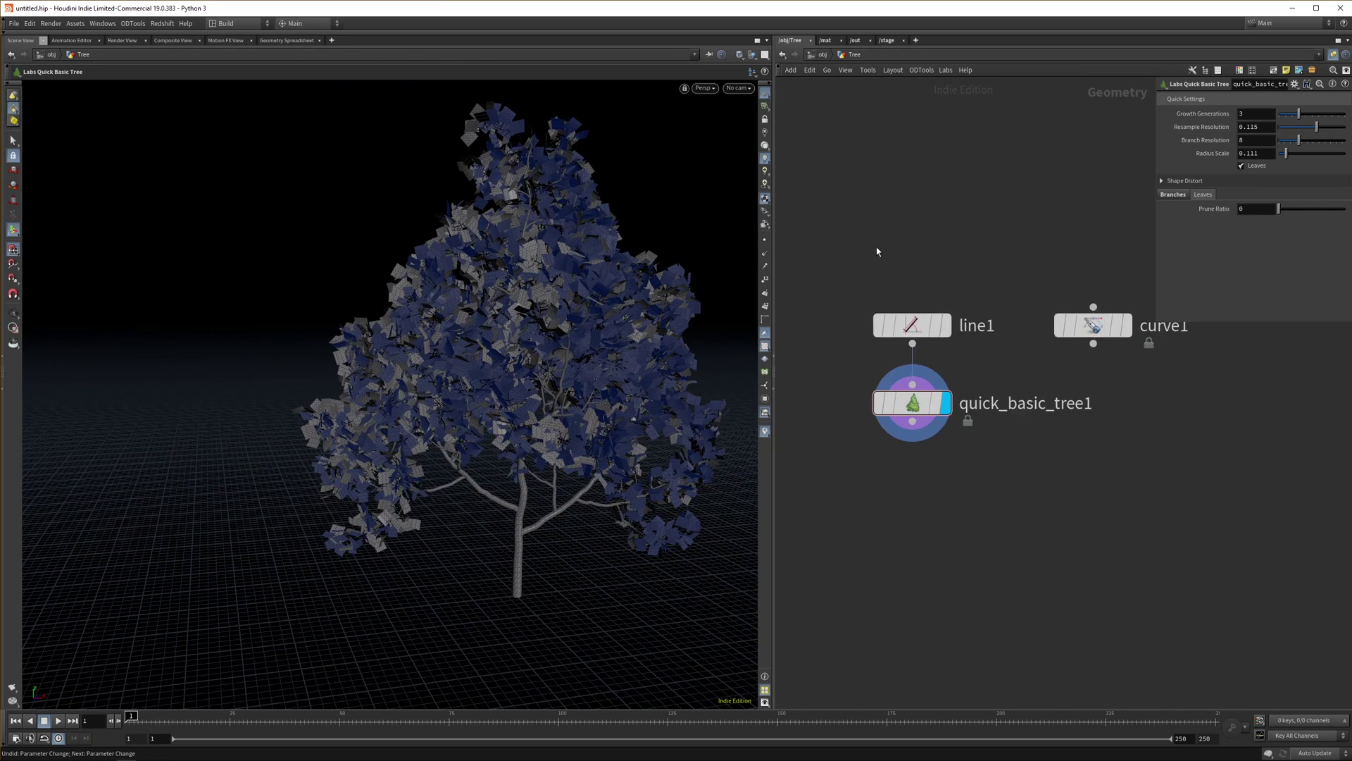
{"action": "scroll", "coordinate": [877, 251], "scroll_direction": "down", "scroll_amount": 4}
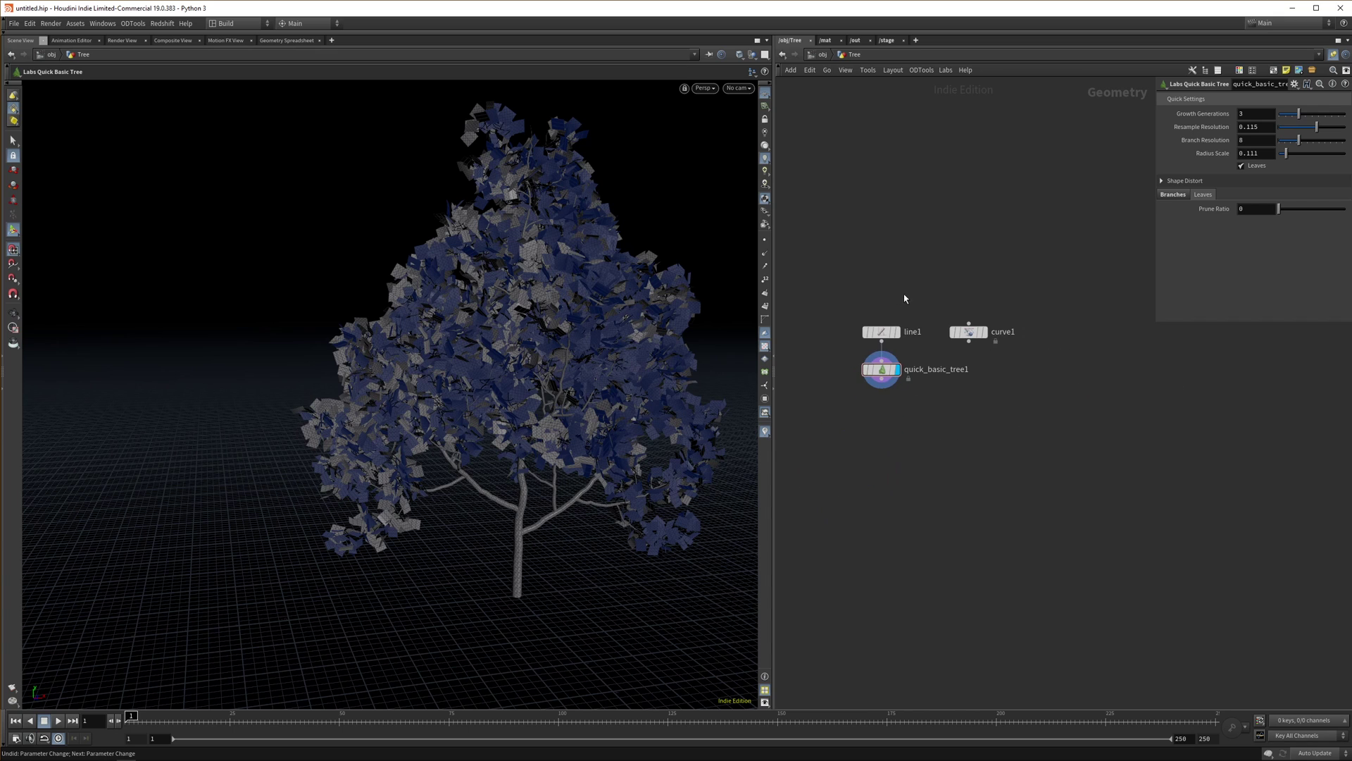
{"action": "scroll", "coordinate": [914, 273], "scroll_direction": "up", "scroll_amount": 1}
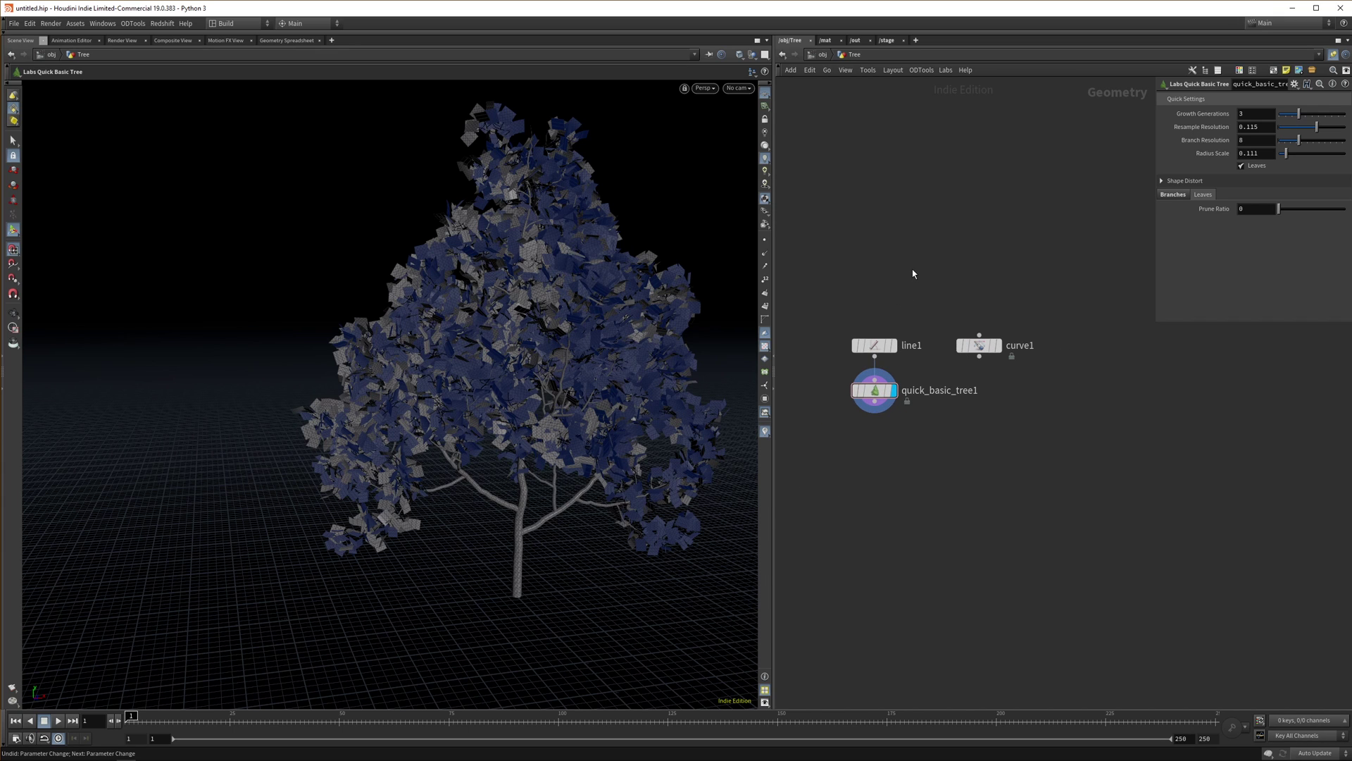
{"action": "left_click_drag", "start_coordinate": [837, 297], "coordinate": [1054, 370]}
{"action": "key", "text": "Delete"}
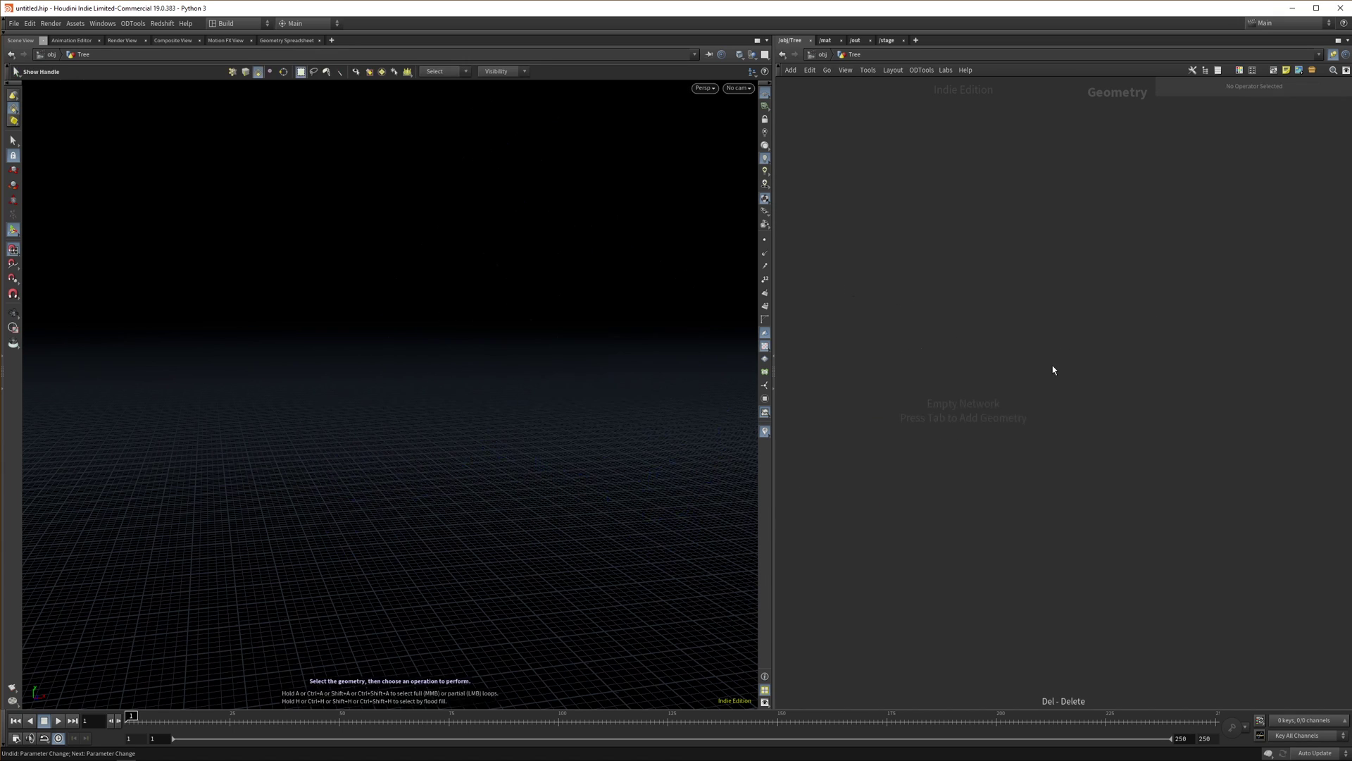
Add a Labs Tree Controller node to the empty Tree network and widen its parameter area
{"action": "key", "text": "Tab"}
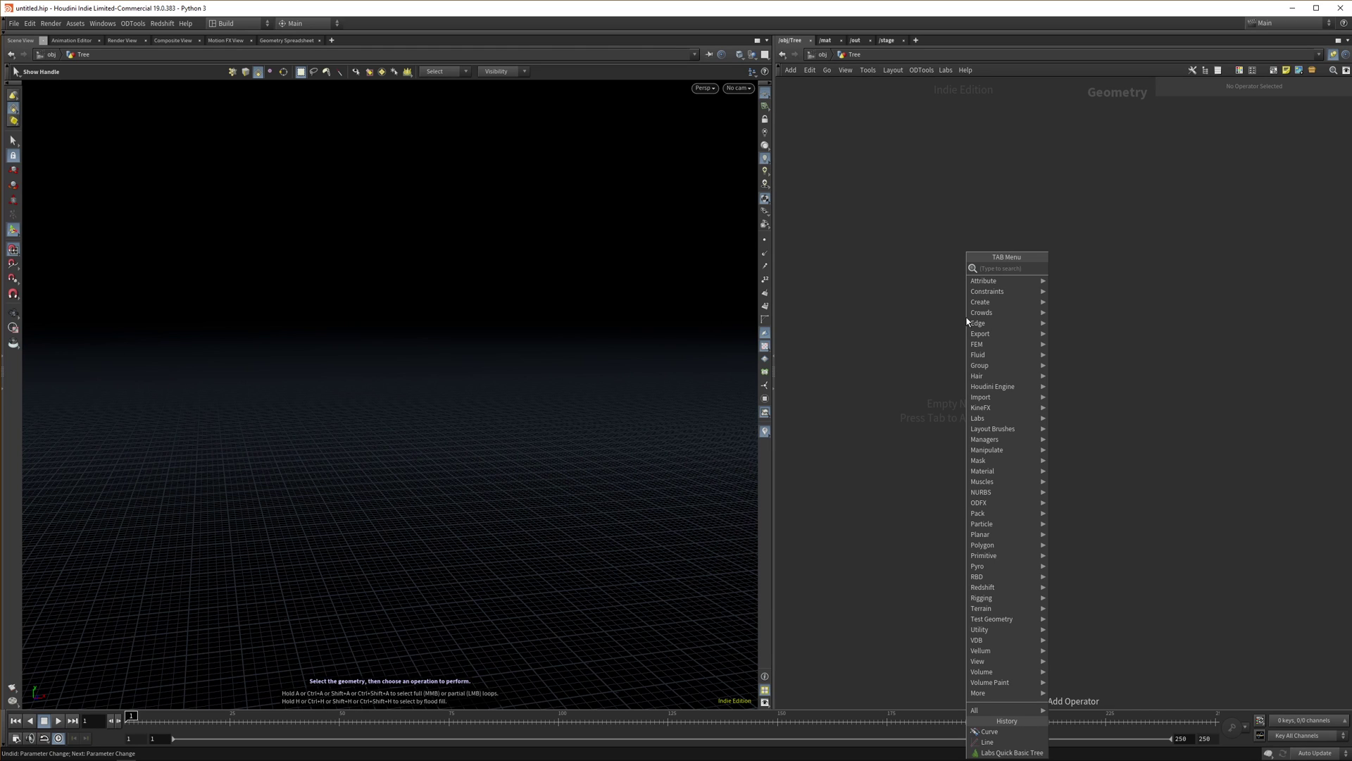
{"action": "type", "text": "tree cont"}
{"action": "key", "text": "Return"}
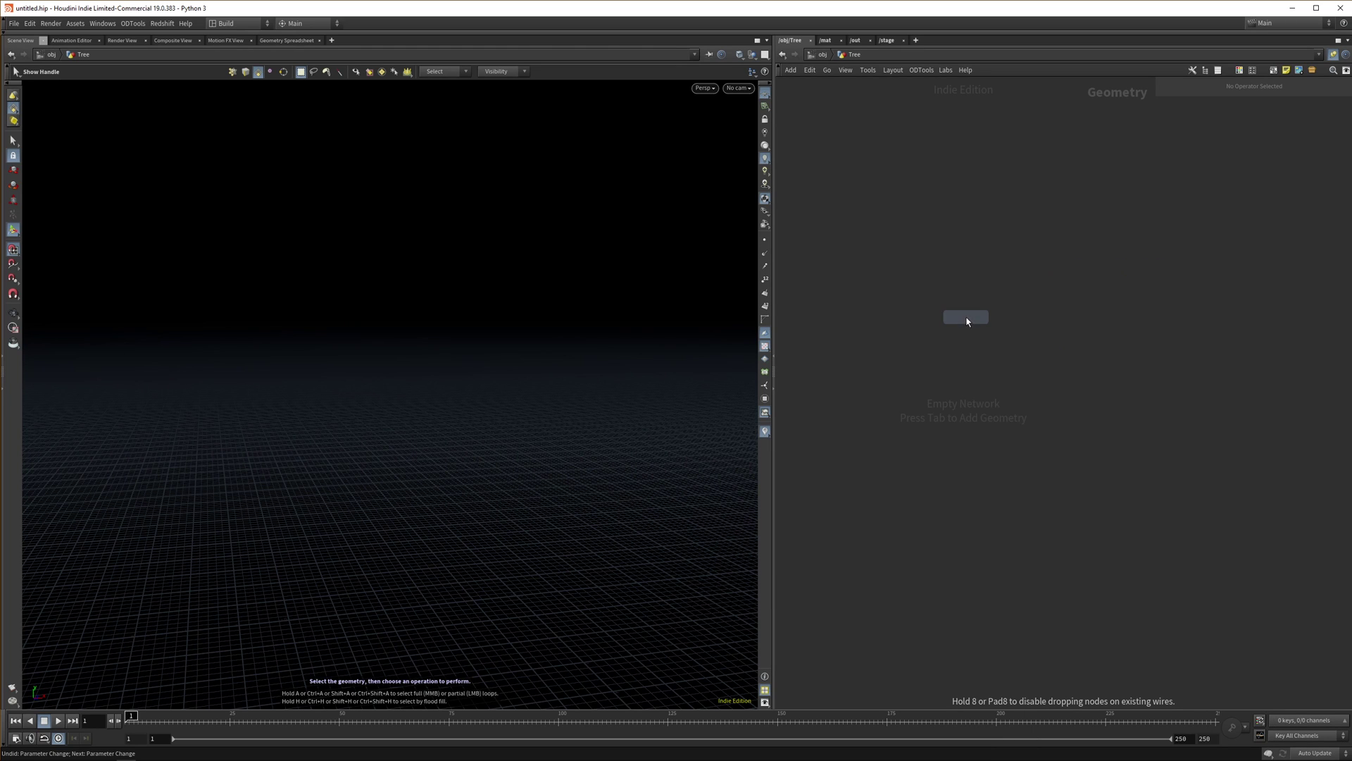
{"action": "left_click", "coordinate": [922, 242]}
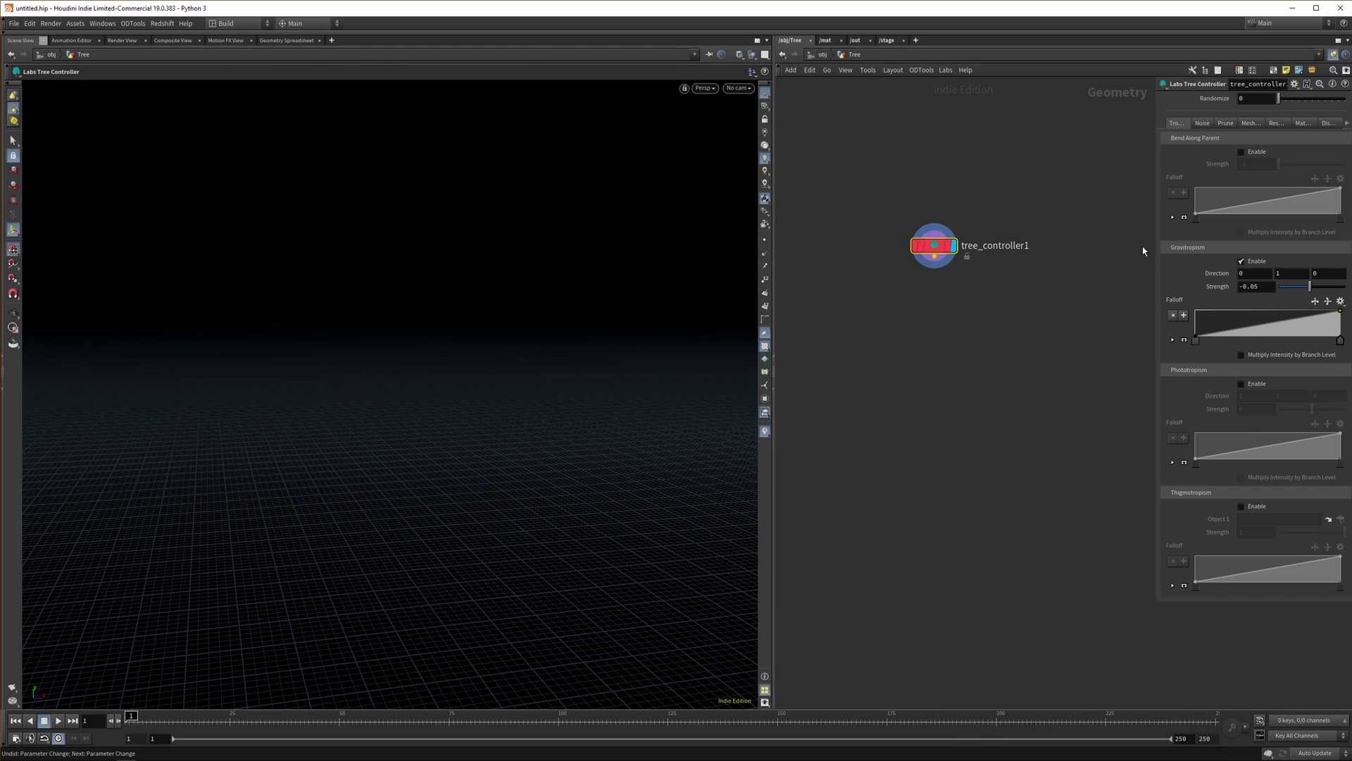
{"action": "left_click_drag", "start_coordinate": [1155, 284], "coordinate": [1095, 284]}
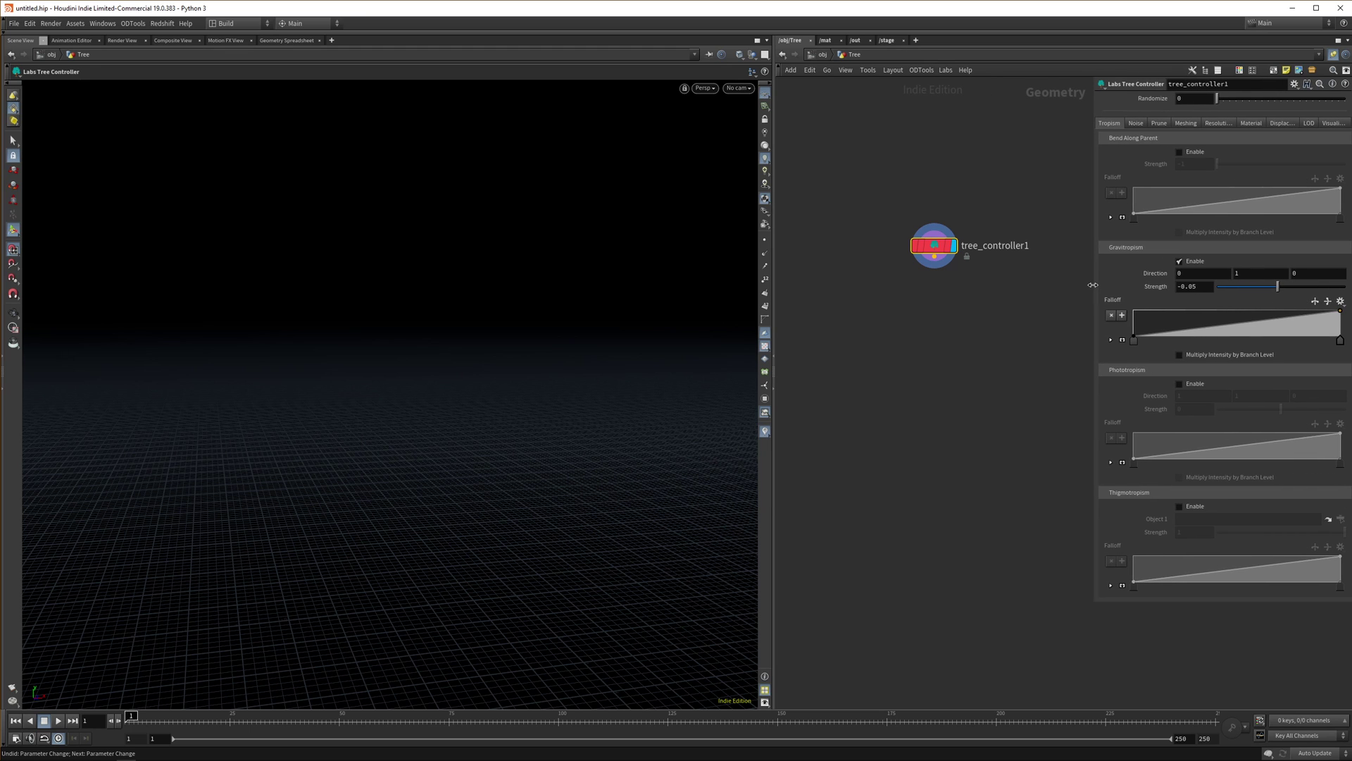
Add a Labs Tree Trunk Generator below the tree controller and wire the controller into its Tree Controller input
{"action": "key", "text": "Tab"}
{"action": "type", "text": "trunk"}
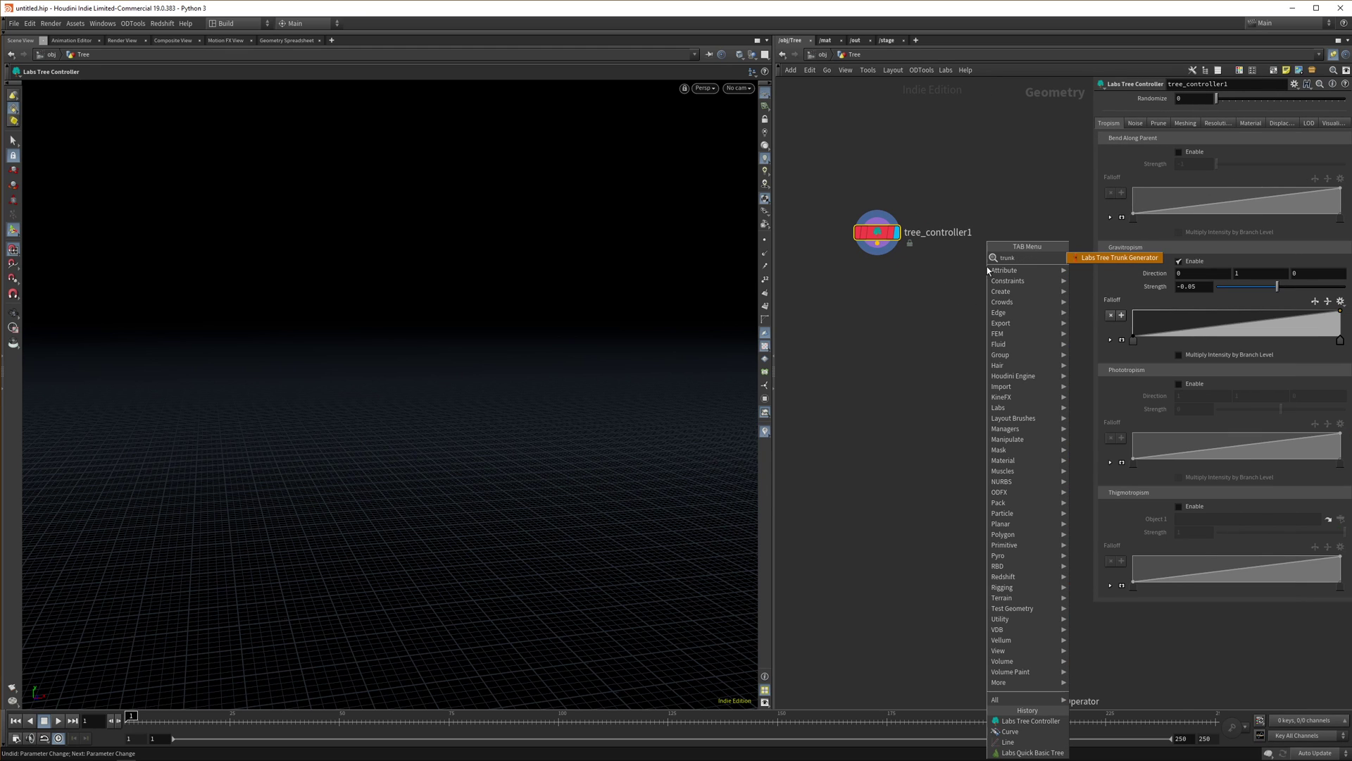
{"action": "key", "text": "Return"}
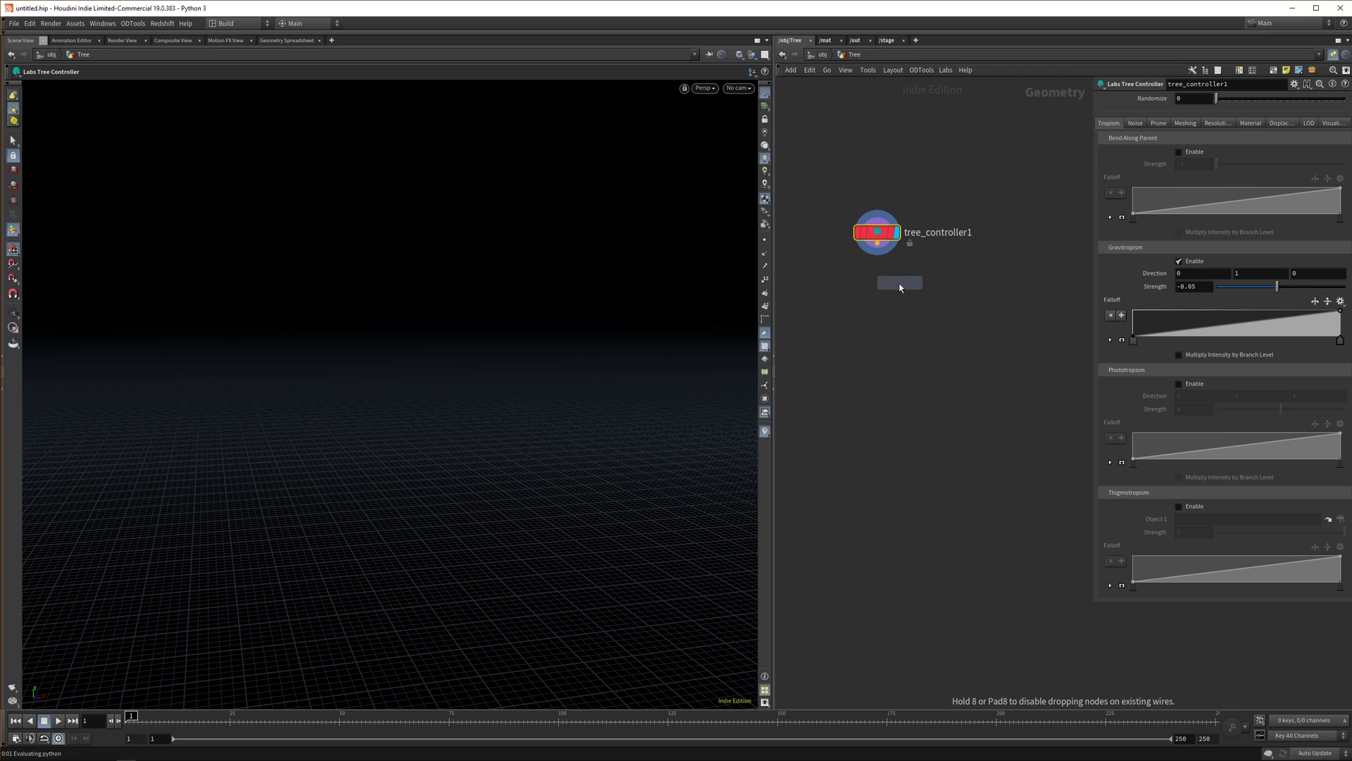
{"action": "left_click", "coordinate": [899, 285]}
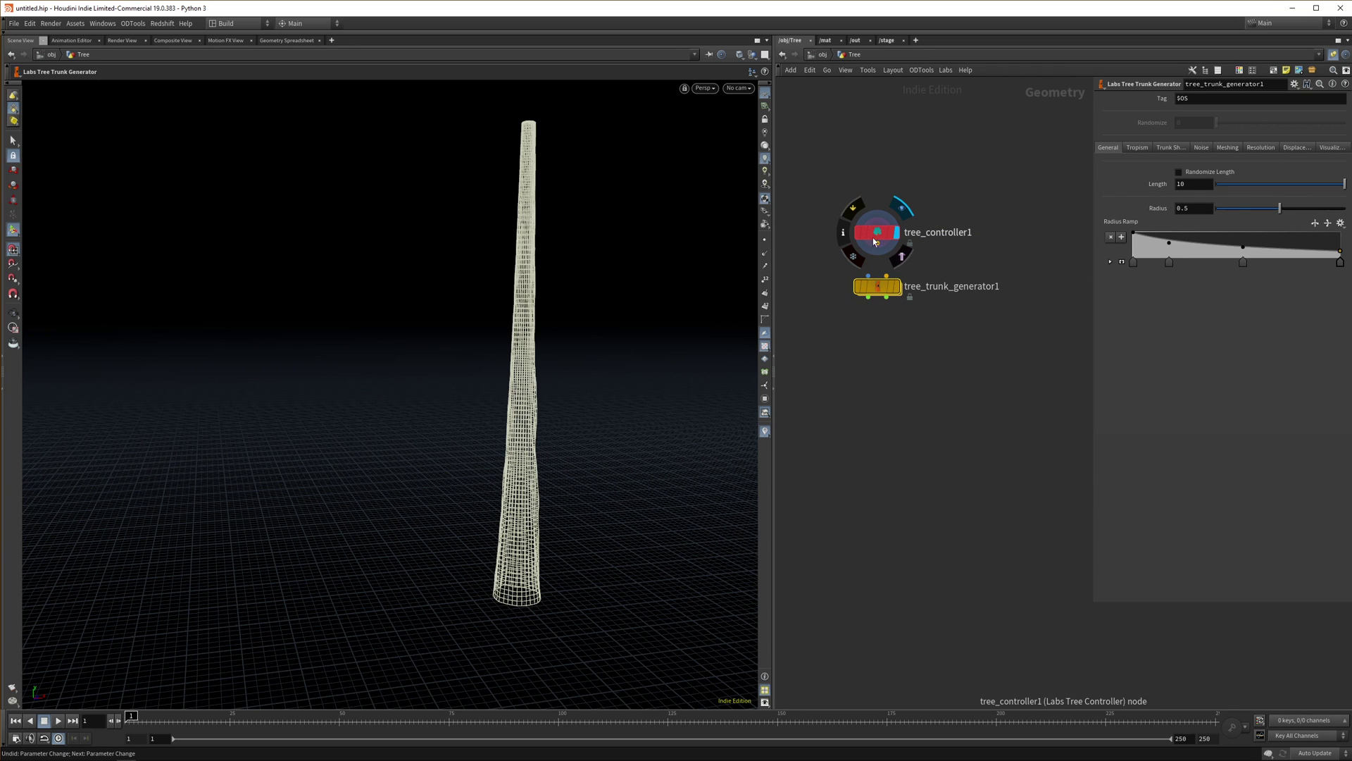
{"action": "left_click_drag", "start_coordinate": [877, 244], "coordinate": [893, 284]}
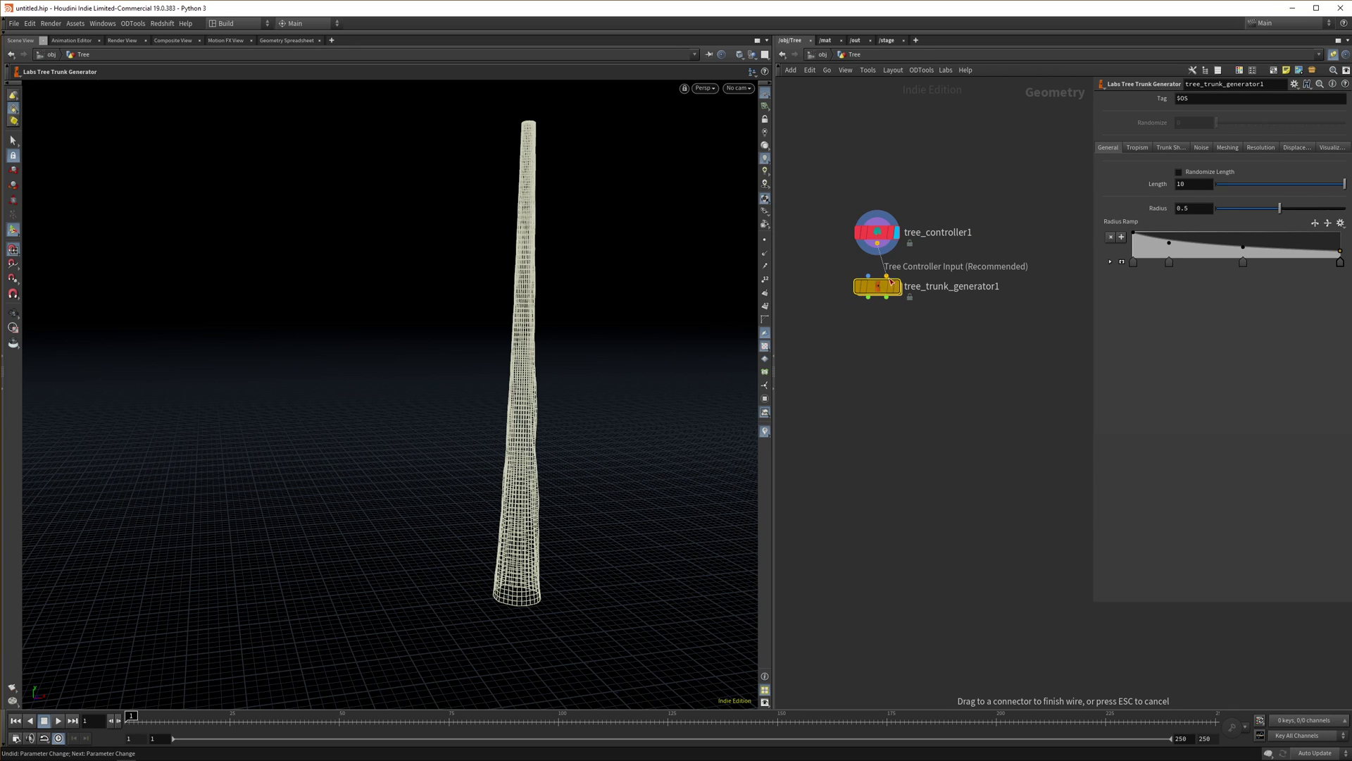
{"action": "left_click_drag", "start_coordinate": [862, 282], "coordinate": [868, 277]}
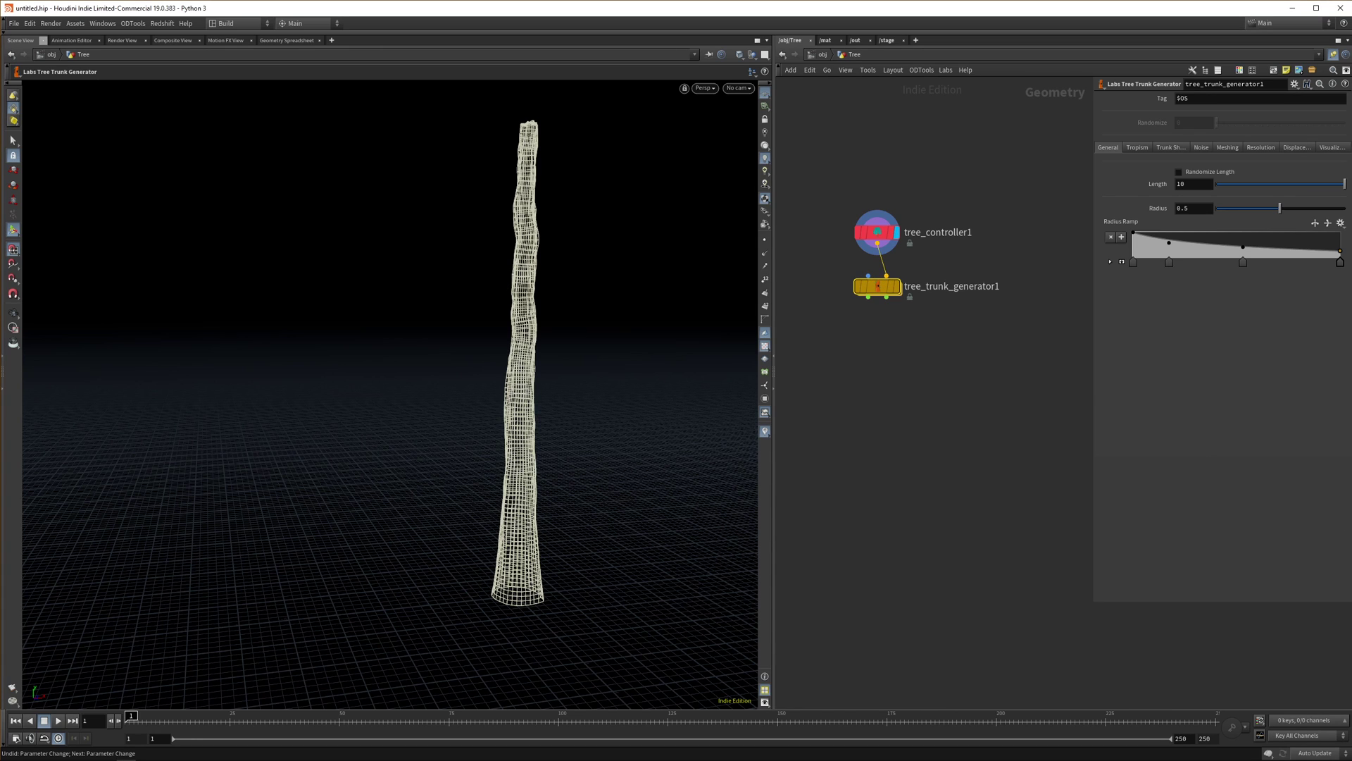
Rearrange the controller and trunk generator nodes, and add a Curve node beside the tree controller
{"action": "middle_click_drag", "start_coordinate": [875, 236], "coordinate": [1002, 341]}
{"action": "left_click_drag", "start_coordinate": [1002, 341], "coordinate": [1033, 345]}
{"action": "middle_click_drag", "start_coordinate": [1033, 345], "coordinate": [979, 339]}
{"action": "left_click", "coordinate": [798, 426]}
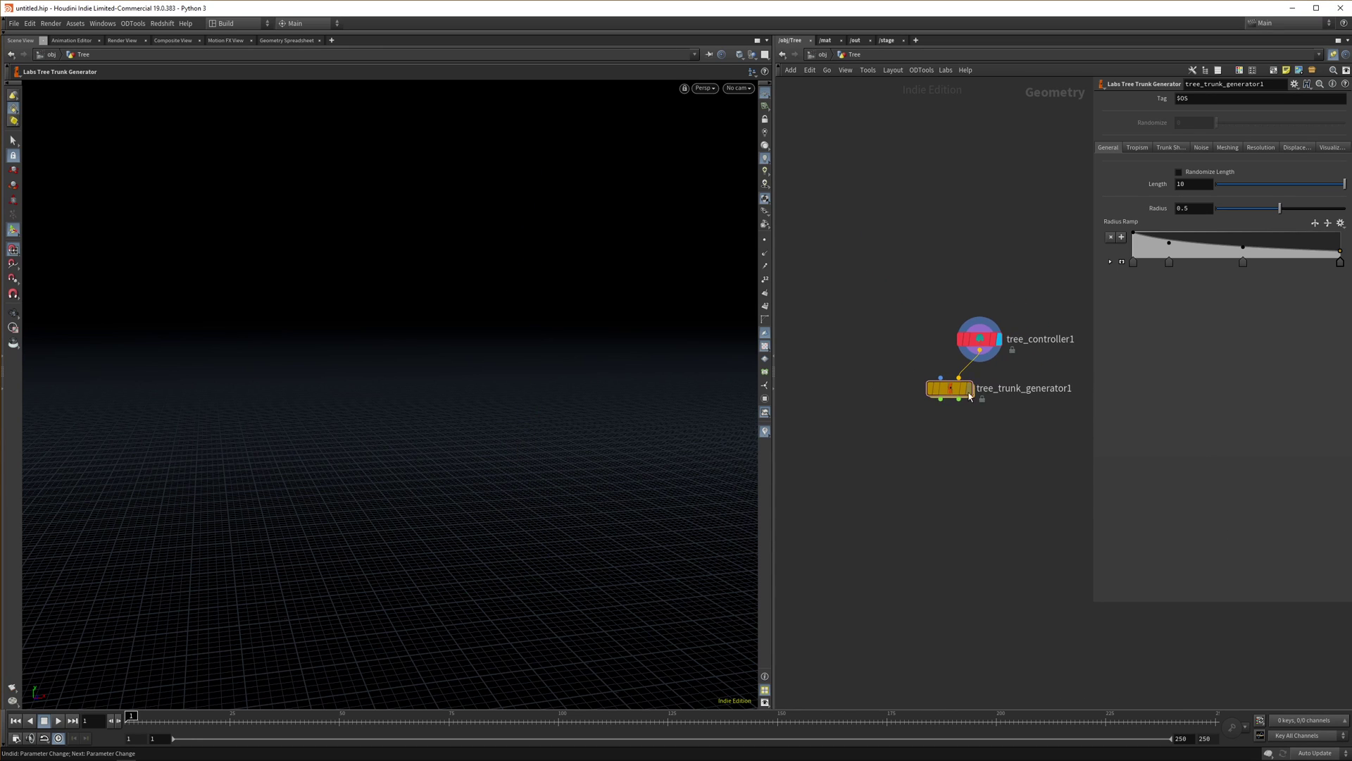
{"action": "left_click", "coordinate": [958, 344]}
{"action": "key", "text": "Tab"}
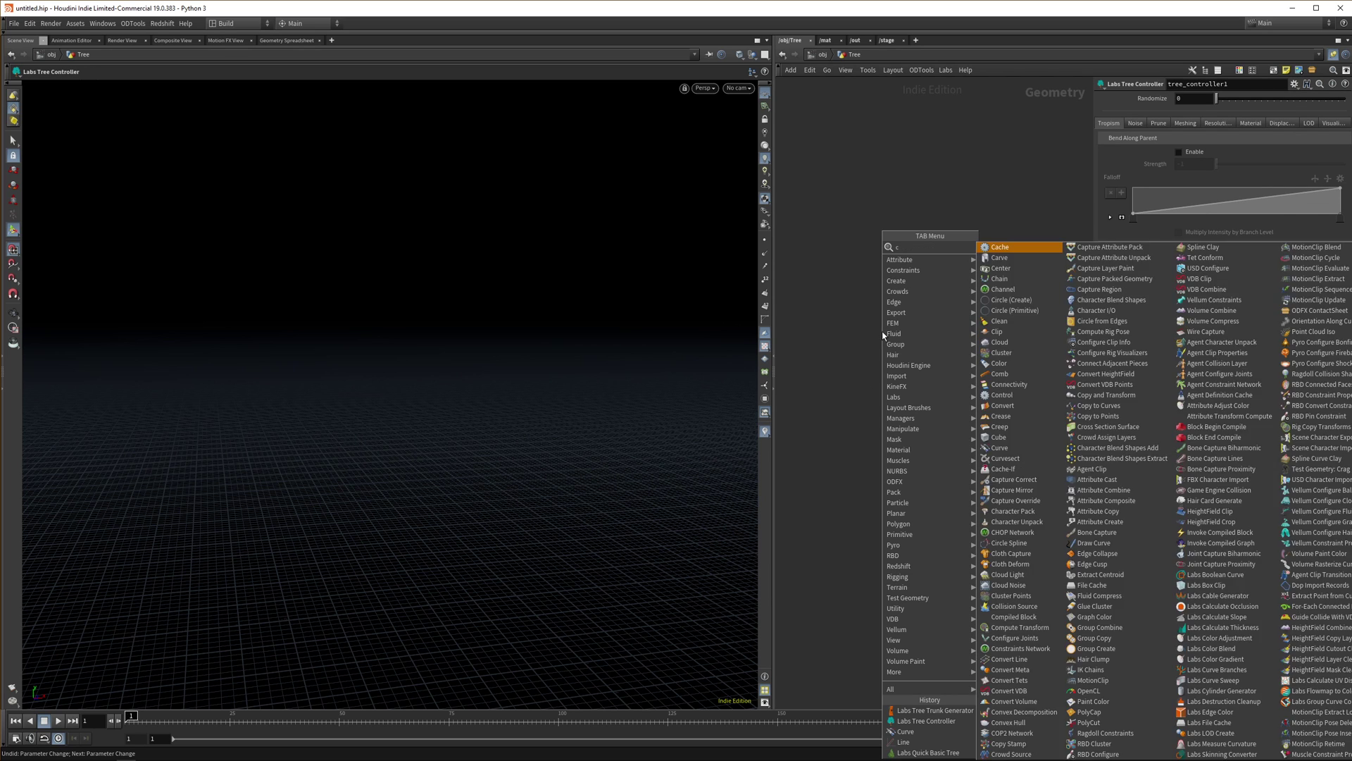
{"action": "type", "text": "curve"}
{"action": "key", "text": "Return"}
{"action": "left_click", "coordinate": [890, 343]}
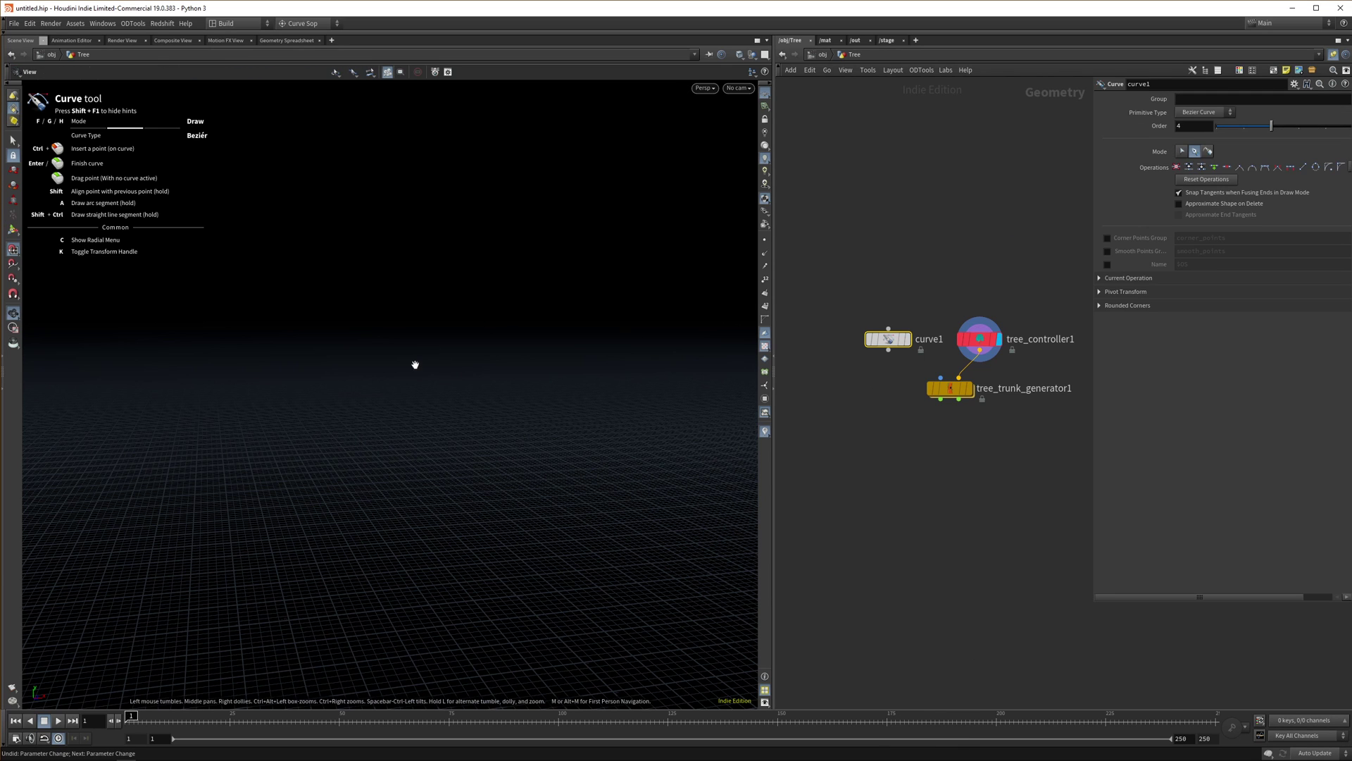
Draw a four-point Bezier curve upward from the origin in front view, feed it into the trunk generator and display the trunk
{"action": "key", "text": "space+3"}
{"action": "left_click", "coordinate": [464, 389]}
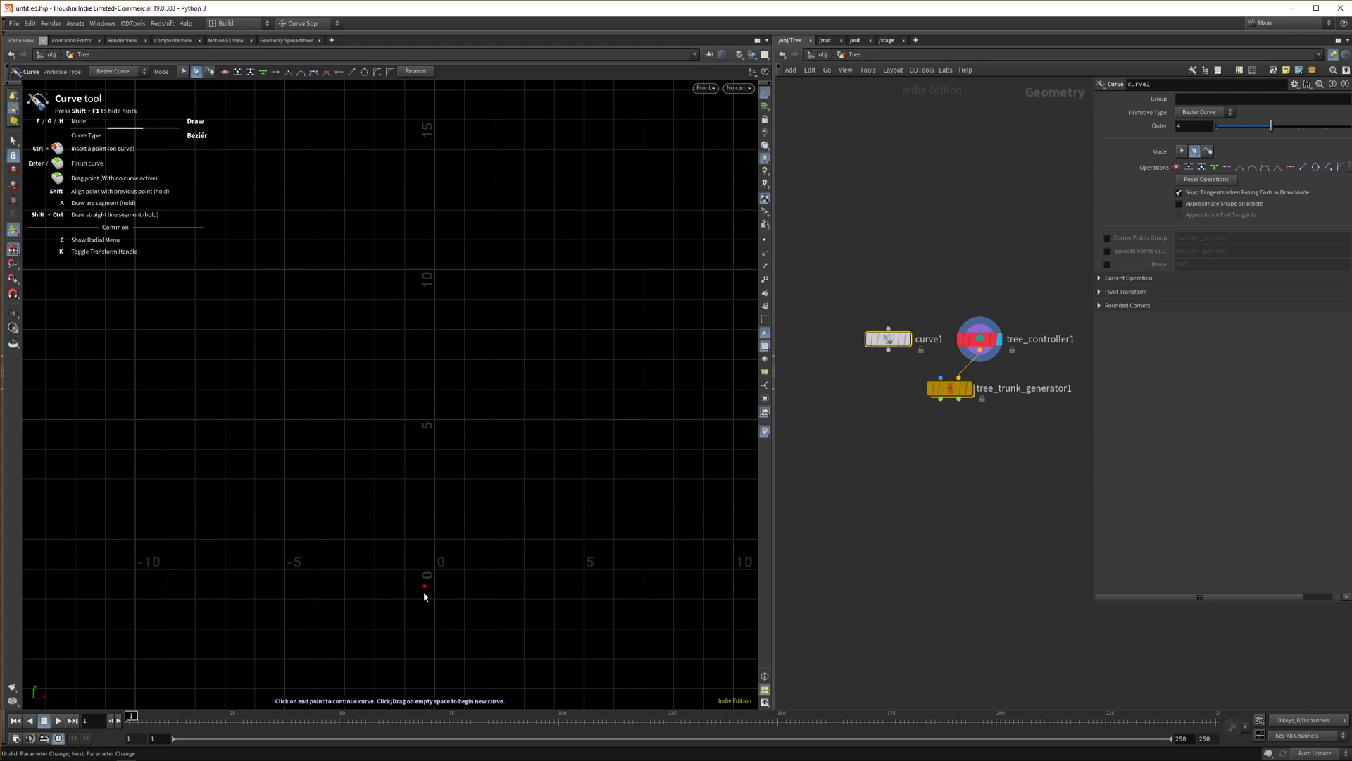
{"action": "left_click", "coordinate": [434, 567]}
{"action": "left_click", "coordinate": [391, 388]}
{"action": "left_click", "coordinate": [223, 310]}
{"action": "left_click", "coordinate": [65, 344]}
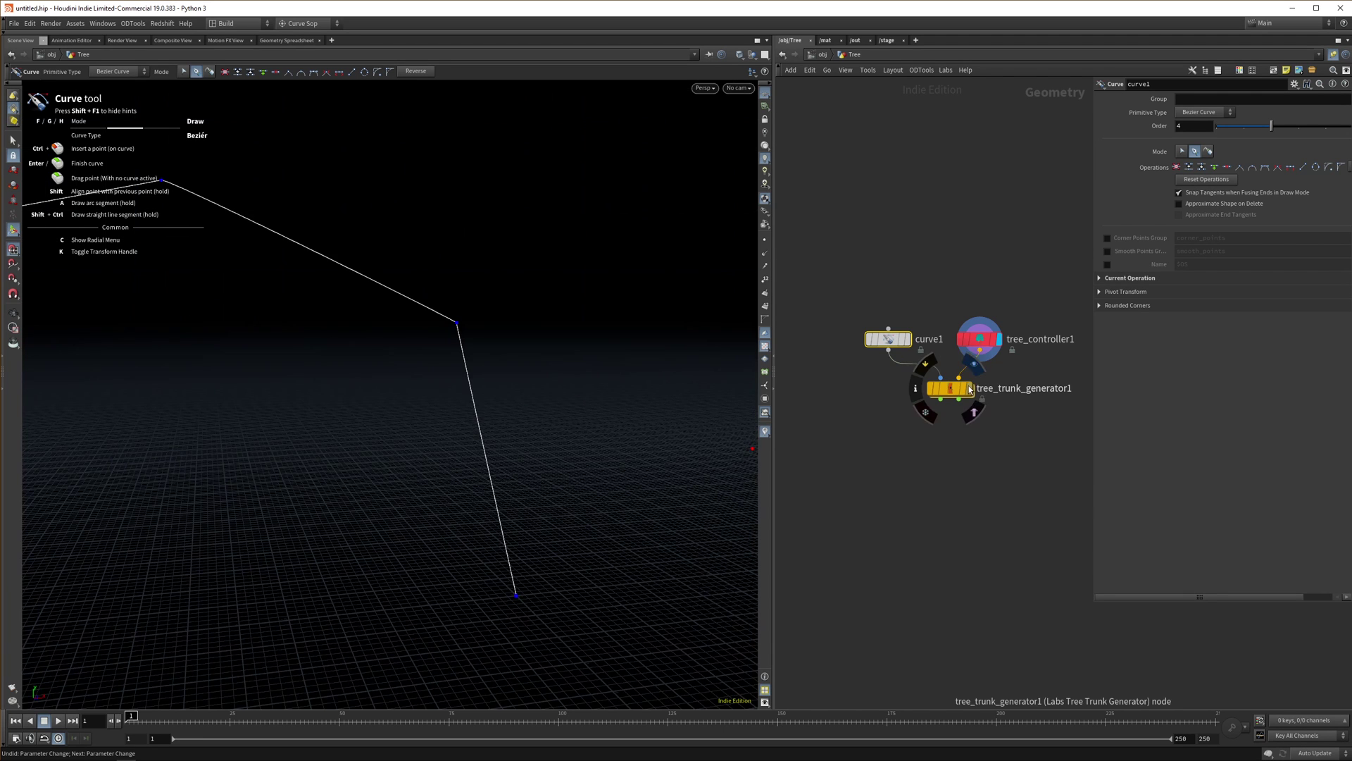
{"action": "left_click", "coordinate": [970, 388]}
{"action": "right_click_drag", "start_coordinate": [486, 429], "coordinate": [572, 366], "text": "alt"}
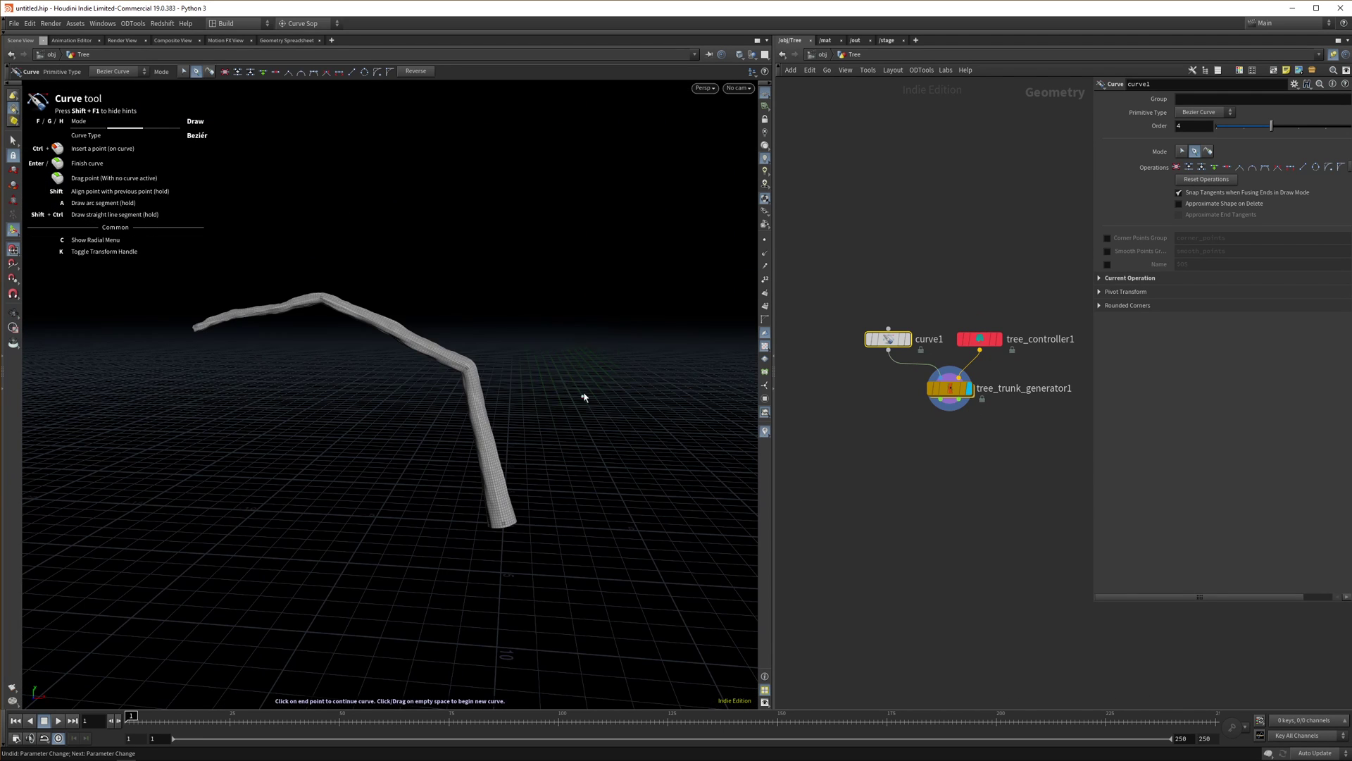
Delete the curve node feeding the trunk generator and move the tree controller above the generator
{"action": "left_click_drag", "start_coordinate": [904, 295], "coordinate": [861, 366]}
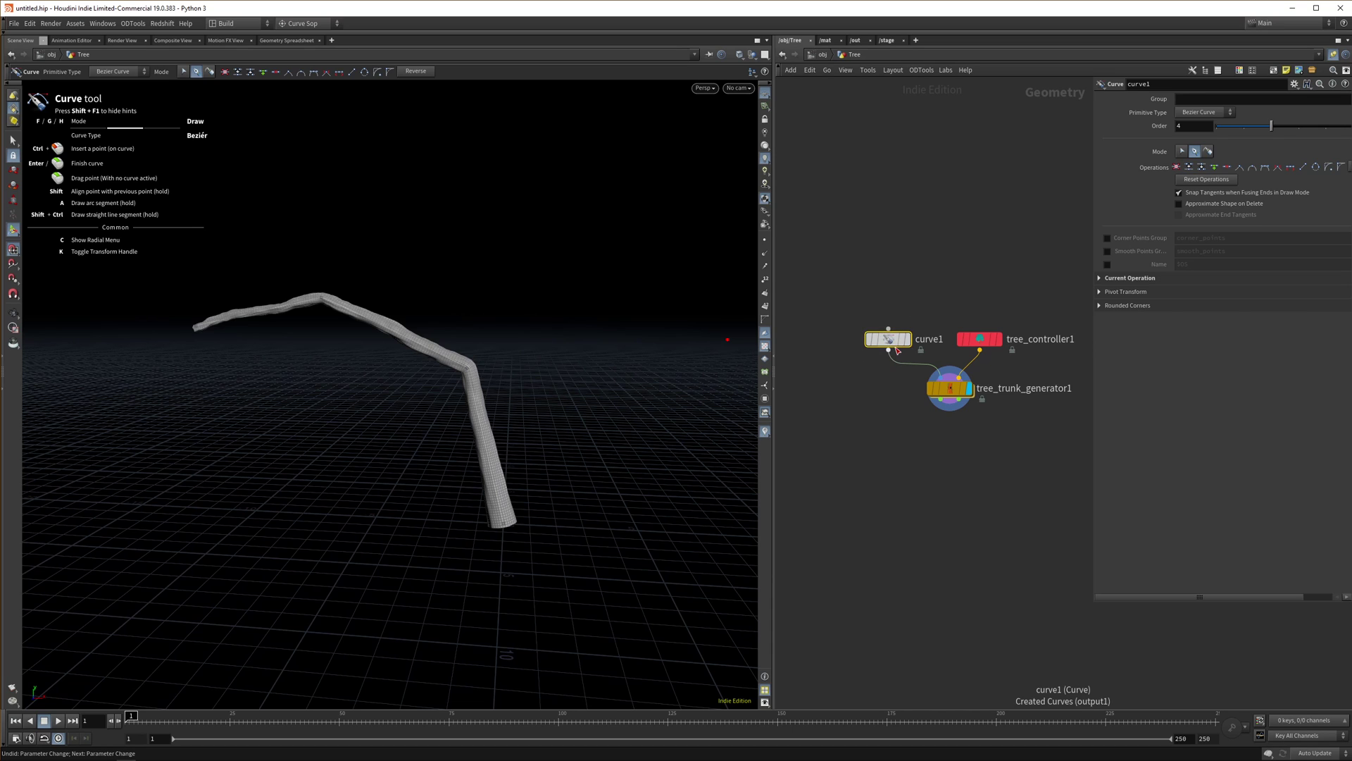
{"action": "key", "text": "Delete"}
{"action": "left_click_drag", "start_coordinate": [979, 340], "coordinate": [955, 347]}
Try adjusting the trunk generator's Length and undo the change
{"action": "middle_click", "coordinate": [1185, 183]}
{"action": "mouse_move", "coordinate": [1186, 179]}
{"action": "middle_mouse_down"}
{"action": "mouse_move", "coordinate": [1219, 180]}
{"action": "mouse_move", "coordinate": [1192, 188]}
{"action": "middle_mouse_up"}
{"action": "key", "text": "ctrl+z"}
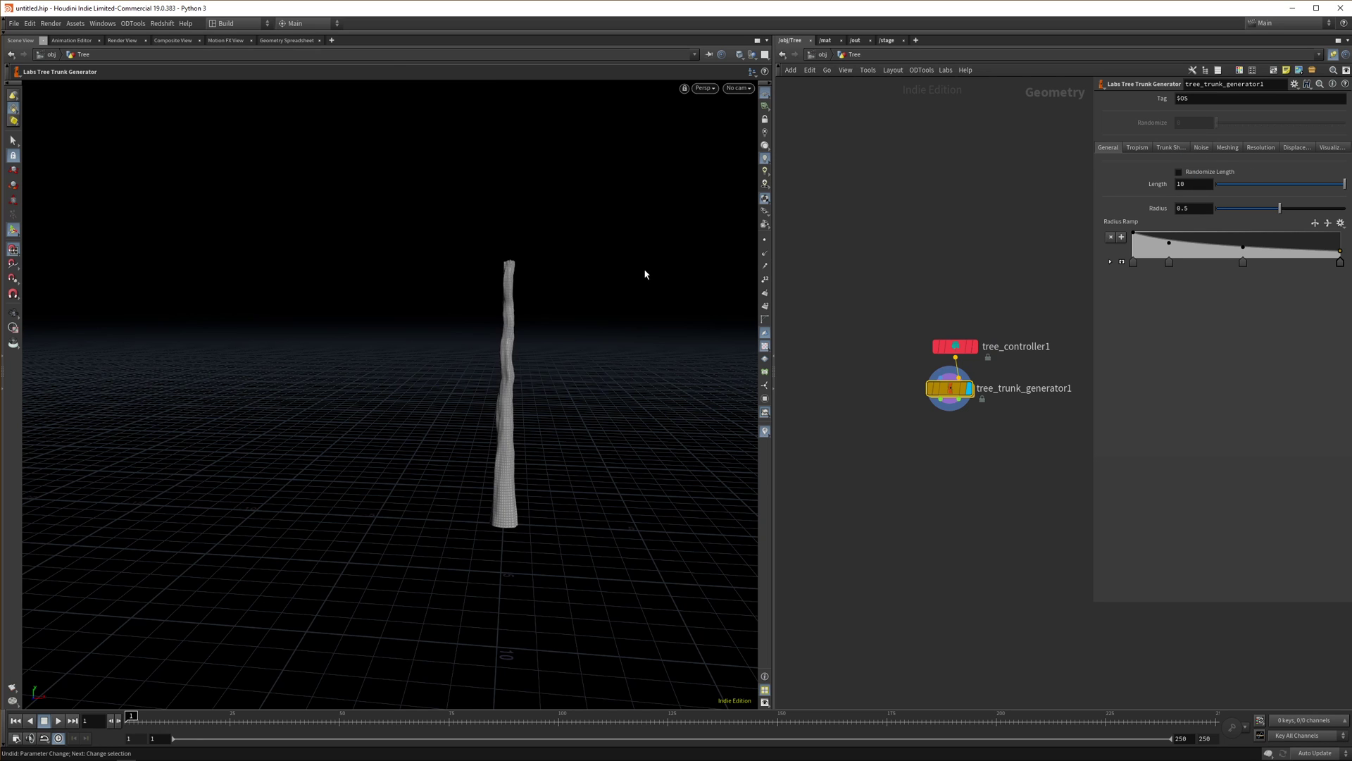
Try adjusting the trunk generator's Radius
{"action": "left_click_drag", "start_coordinate": [880, 314], "coordinate": [841, 307]}
{"action": "mouse_move", "coordinate": [1194, 208]}
{"action": "middle_mouse_down"}
{"action": "mouse_move", "coordinate": [1194, 186]}
{"action": "mouse_move", "coordinate": [1239, 194]}
{"action": "mouse_move", "coordinate": [1217, 199]}
{"action": "middle_mouse_up"}
{"action": "middle_click_drag", "start_coordinate": [1217, 199], "coordinate": [1225, 200]}
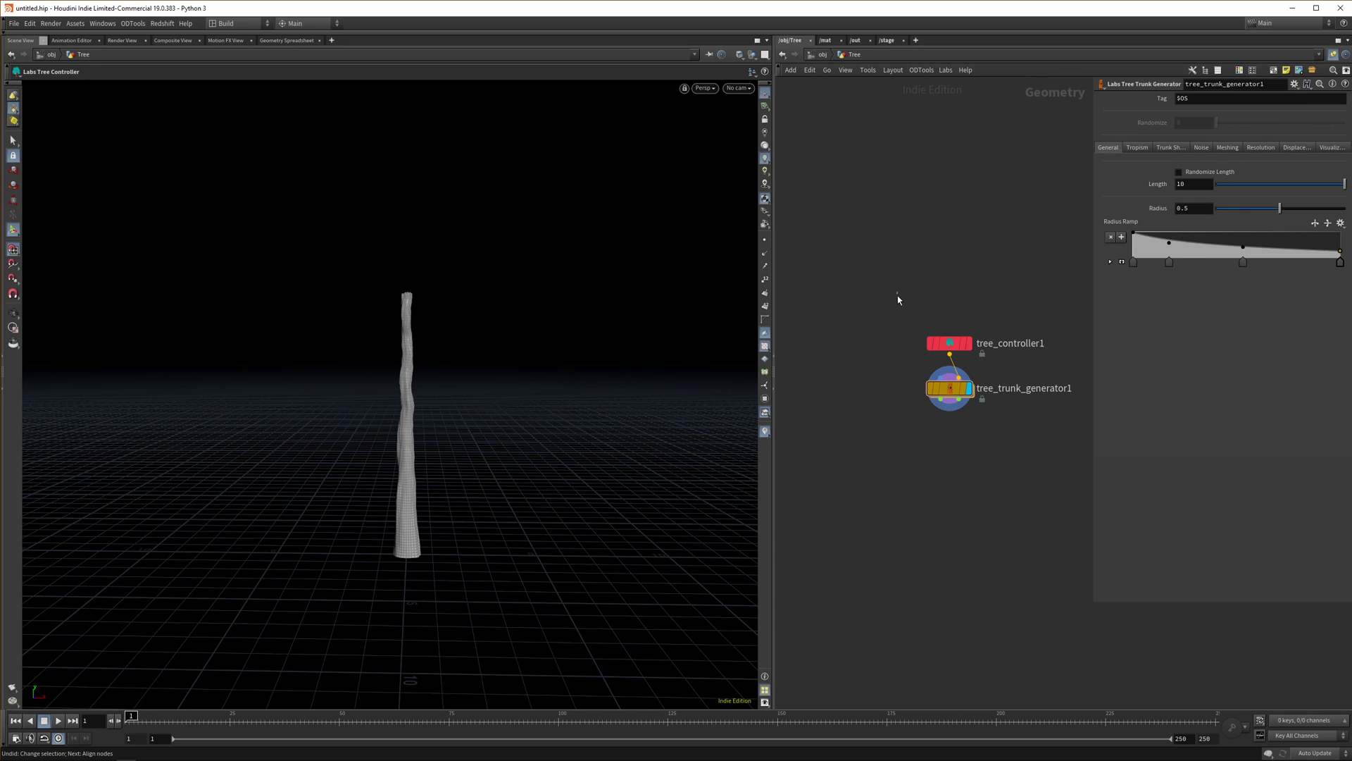
Add a Labs Curve Branches node below the trunk generator
{"action": "left_click_drag", "start_coordinate": [897, 295], "coordinate": [1001, 362]}
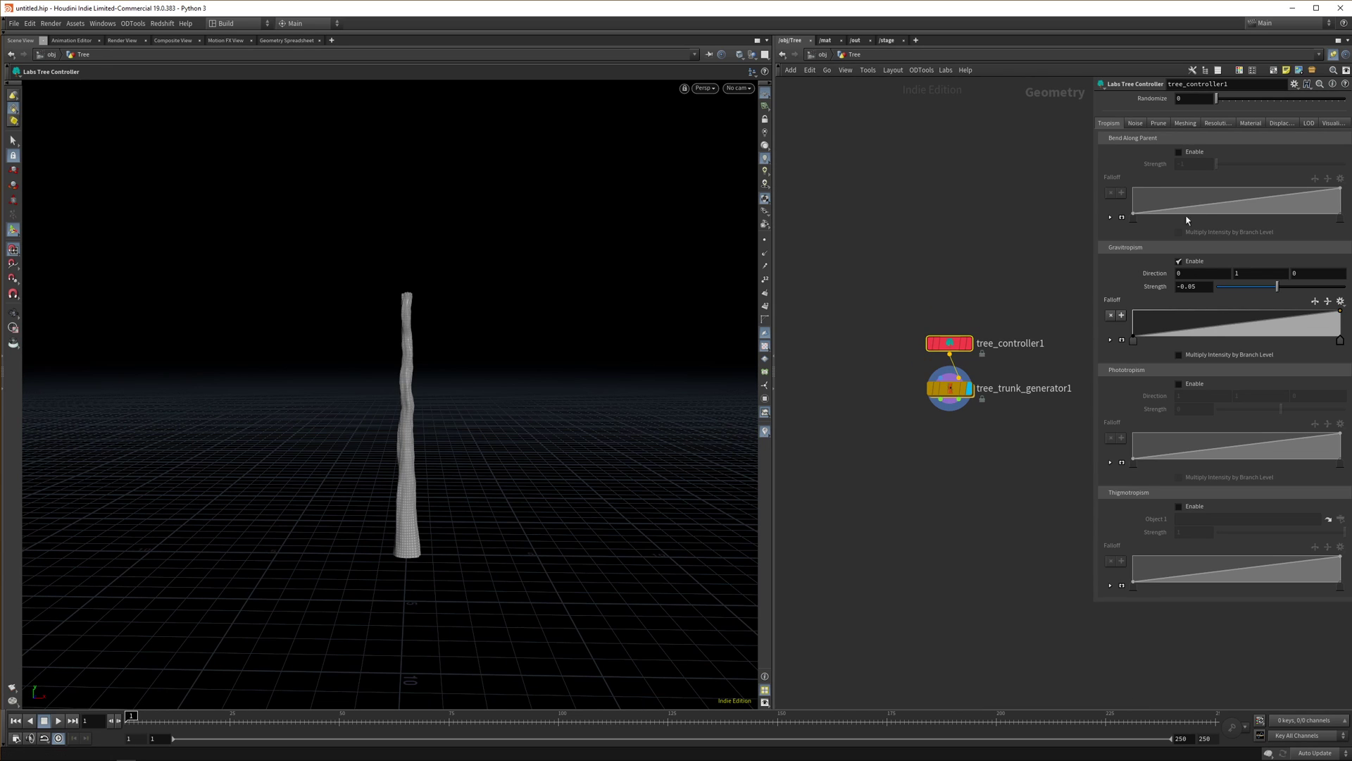
{"action": "left_click", "coordinate": [966, 398]}
{"action": "key", "text": "Tab"}
{"action": "type", "text": "branch"}
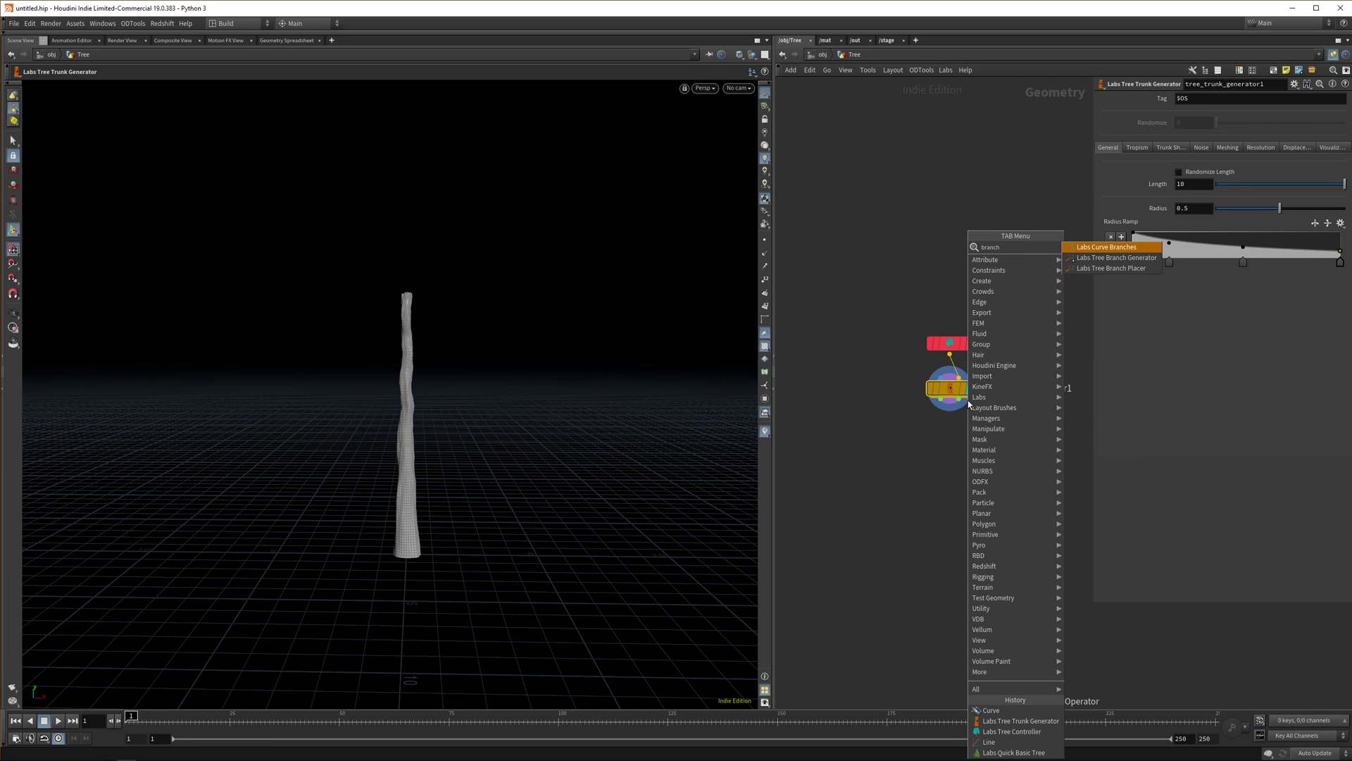
{"action": "key", "text": "Escape"}
{"action": "left_click_drag", "start_coordinate": [949, 354], "coordinate": [958, 379]}
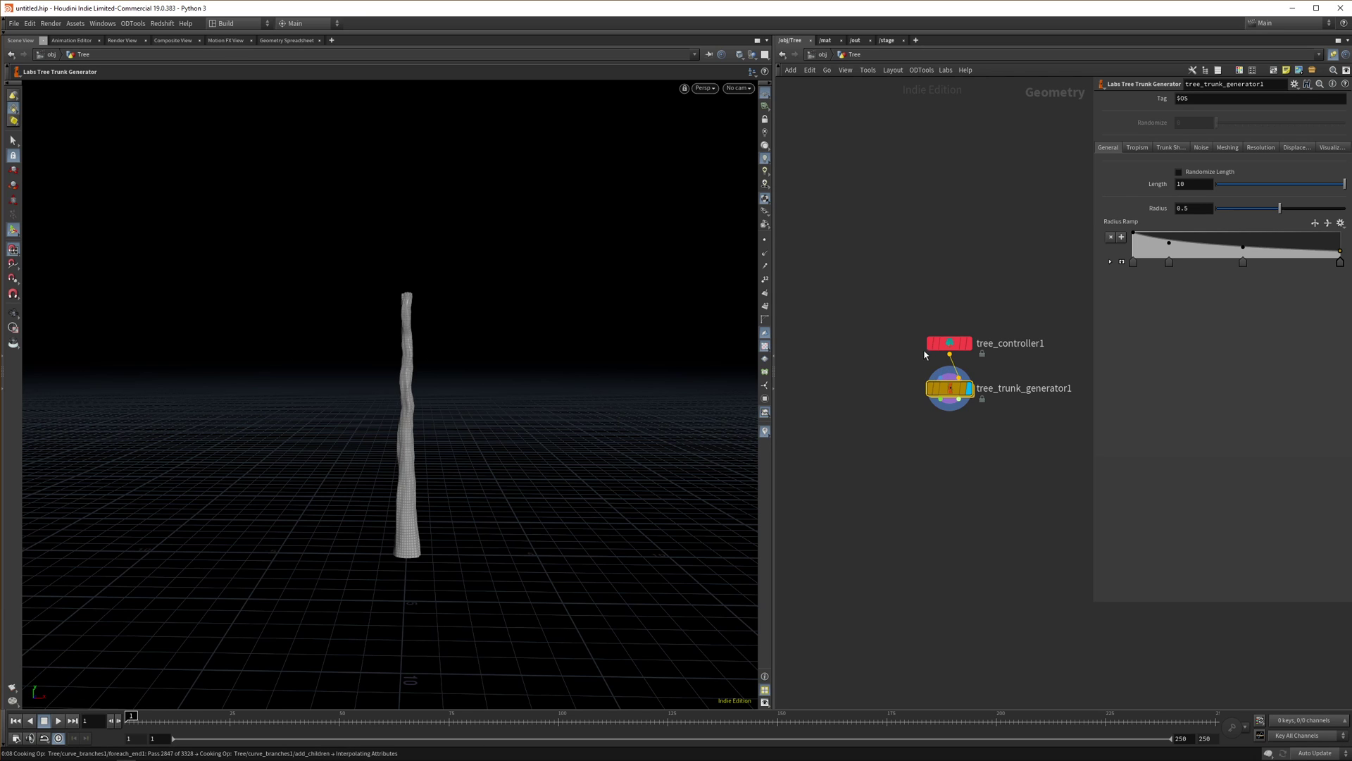
Set the tree controller's meshing Intersection Behavior to None
{"action": "left_click", "coordinate": [951, 343]}
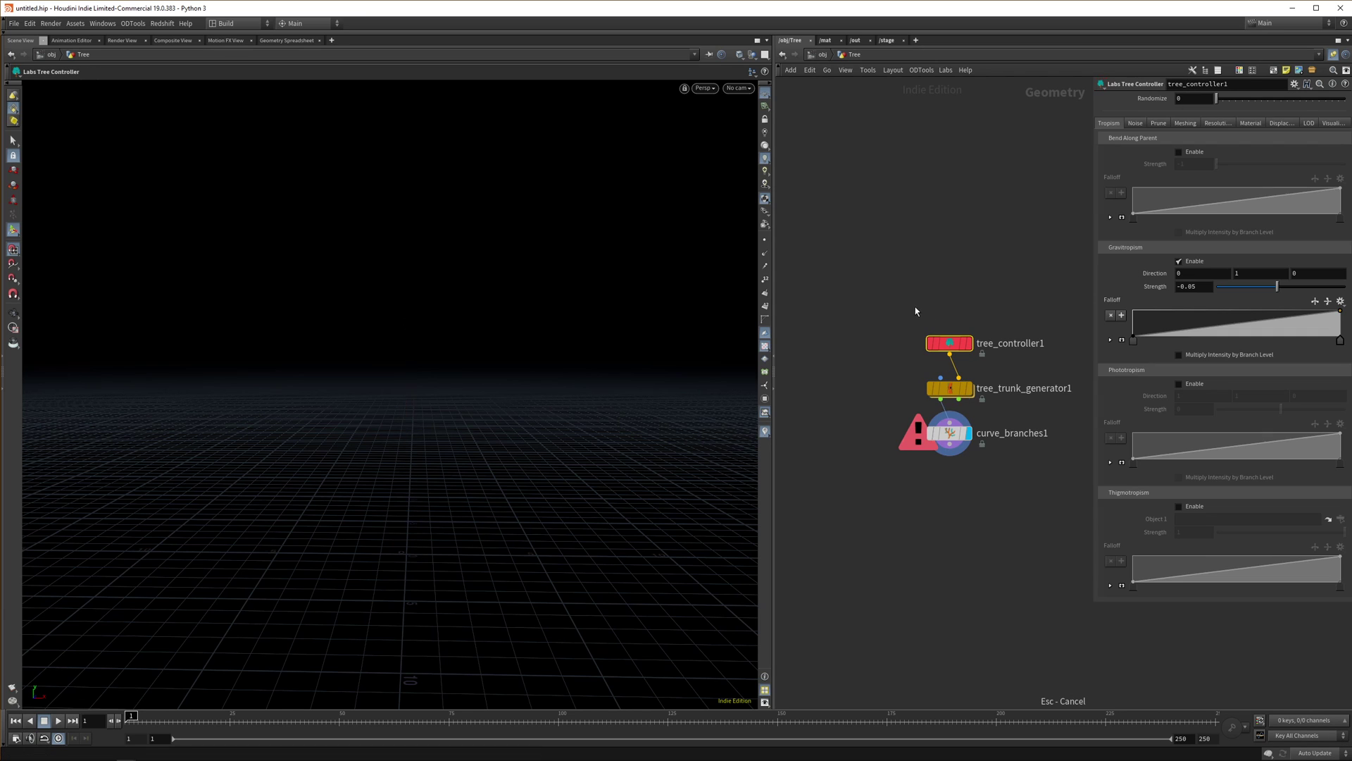
{"action": "left_click", "coordinate": [1186, 124]}
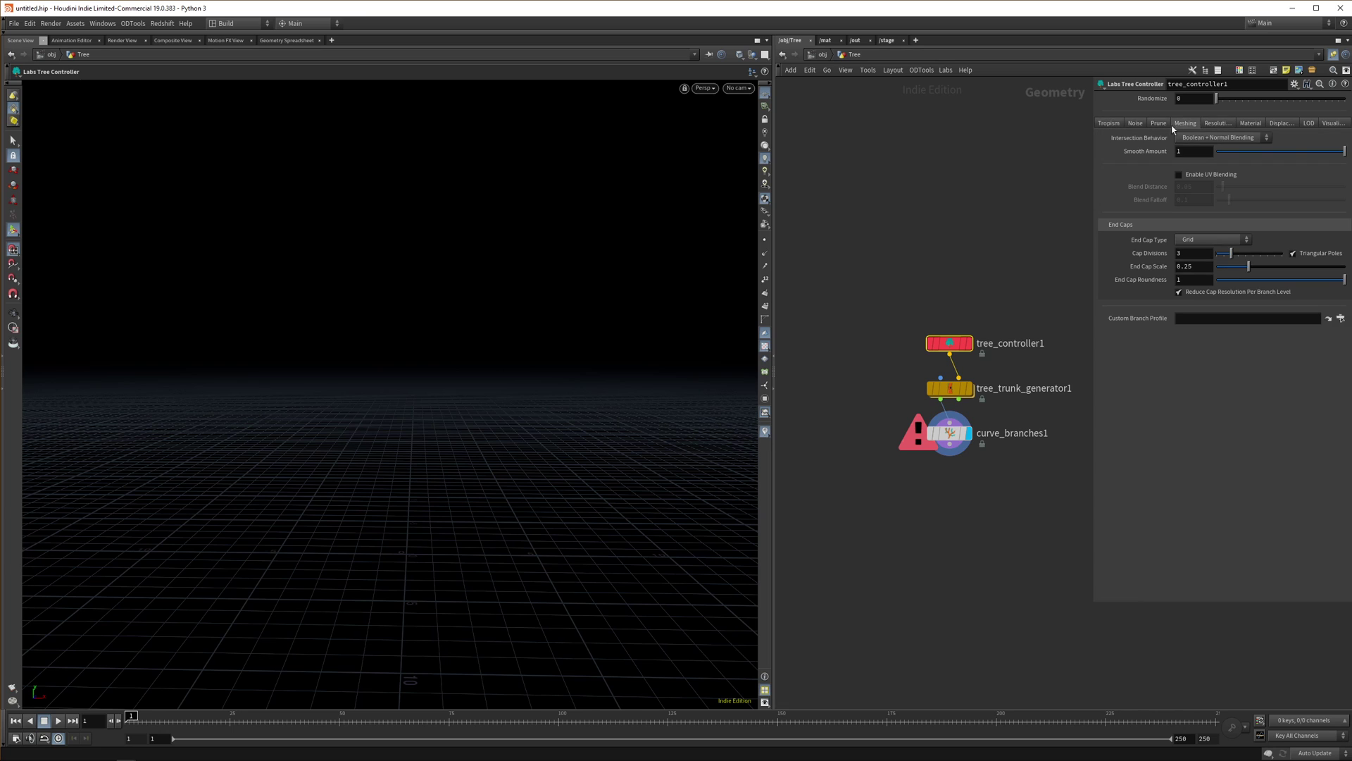
{"action": "left_click", "coordinate": [1201, 139]}
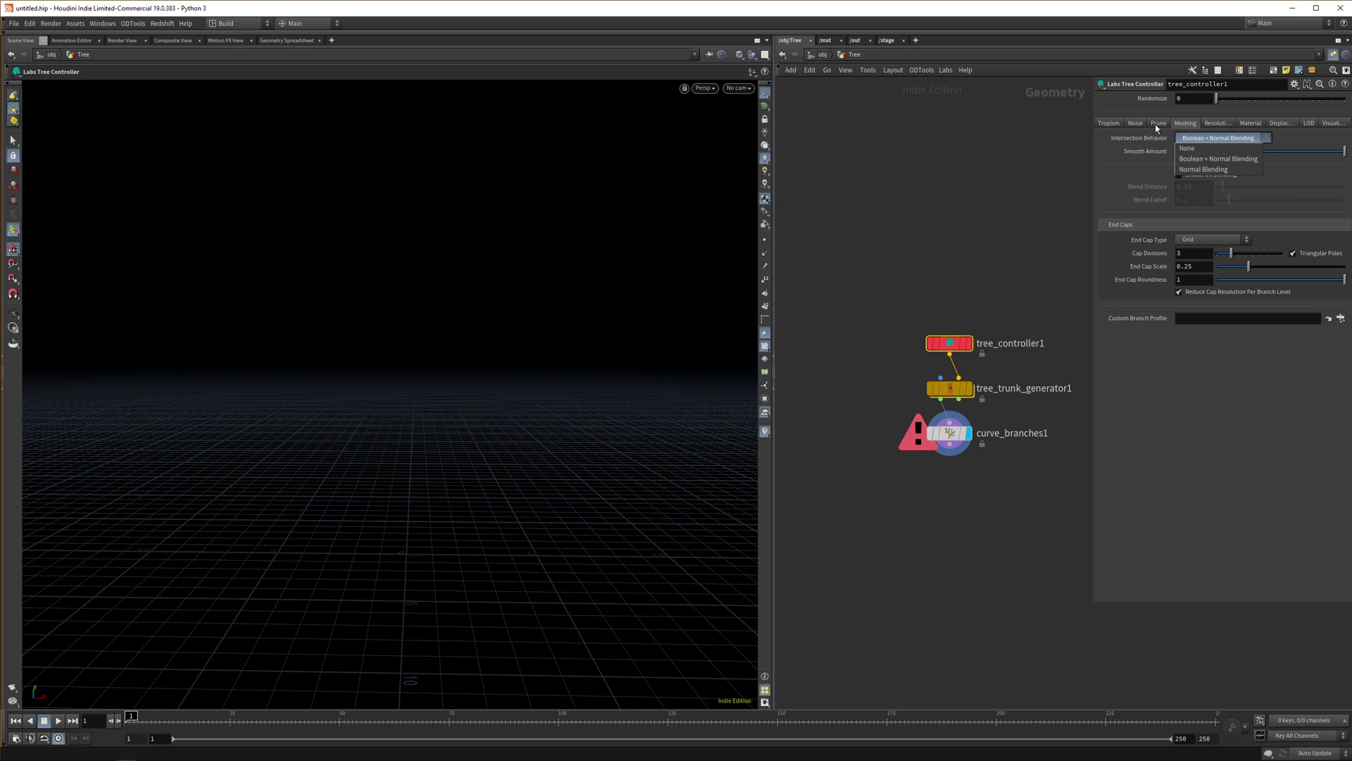
{"action": "left_click", "coordinate": [1199, 147]}
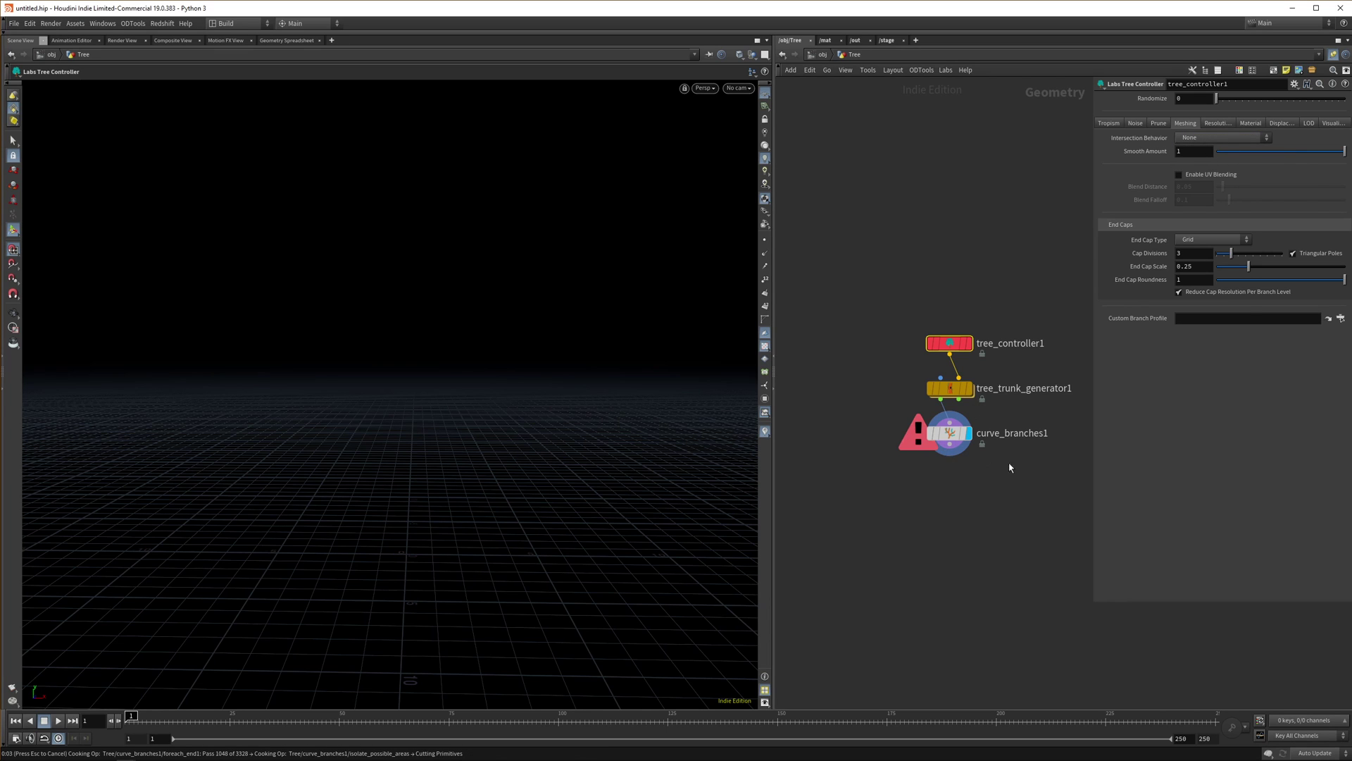
Replace the Curve Branches node with a Labs Tree Branch Generator wired to both outputs of the trunk generator
{"action": "left_click", "coordinate": [949, 433]}
{"action": "key", "text": "Delete"}
{"action": "key", "text": "Tab"}
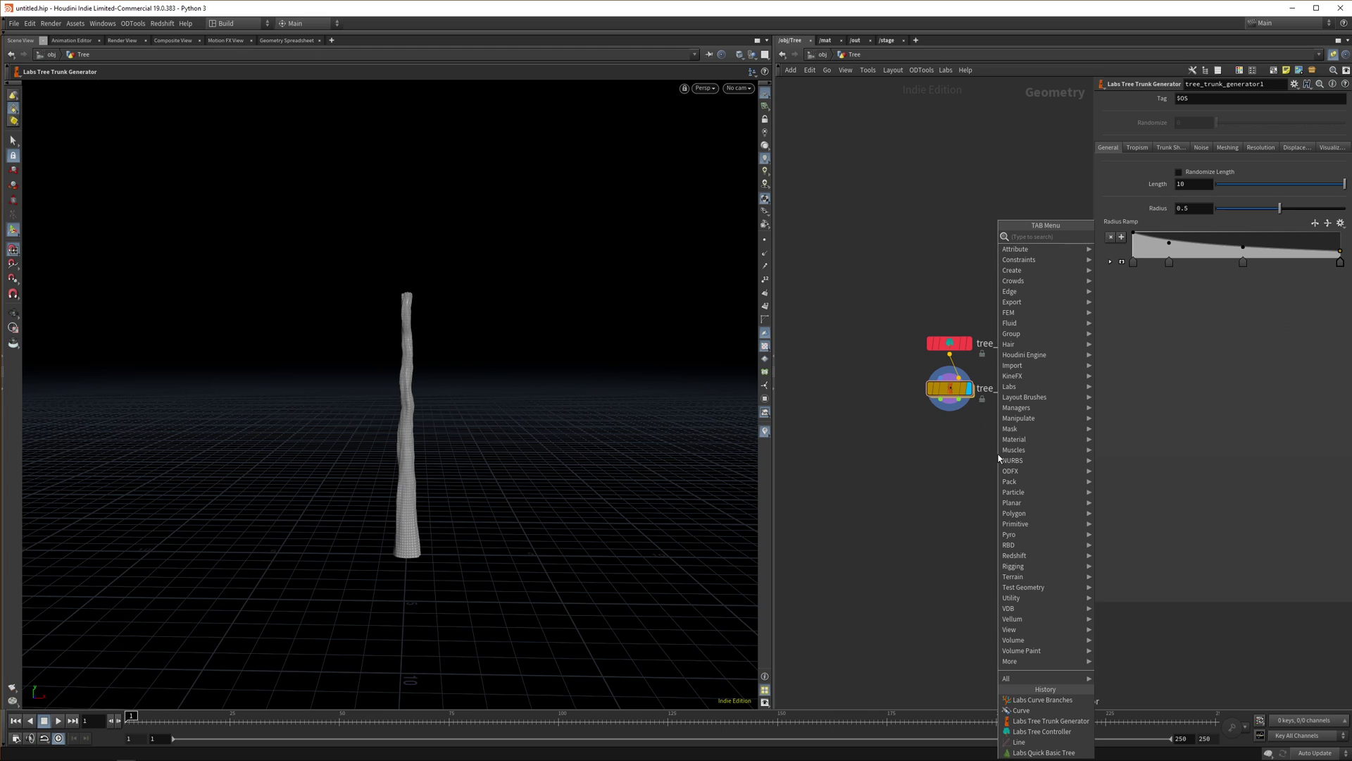
{"action": "type", "text": "bran"}
{"action": "key", "text": "Down"}
{"action": "key", "text": "Down"}
{"action": "key", "text": "Up"}
{"action": "key", "text": "Return"}
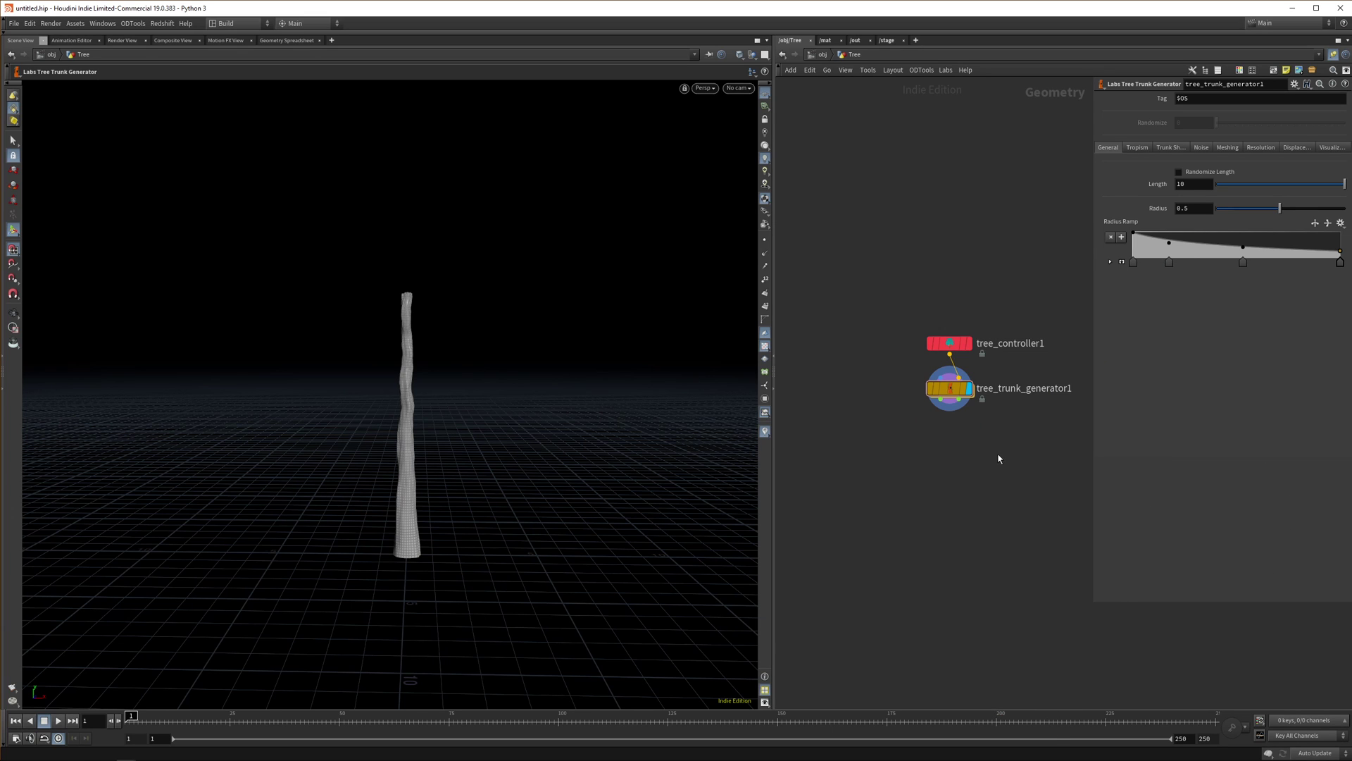
{"action": "left_click", "coordinate": [999, 455]}
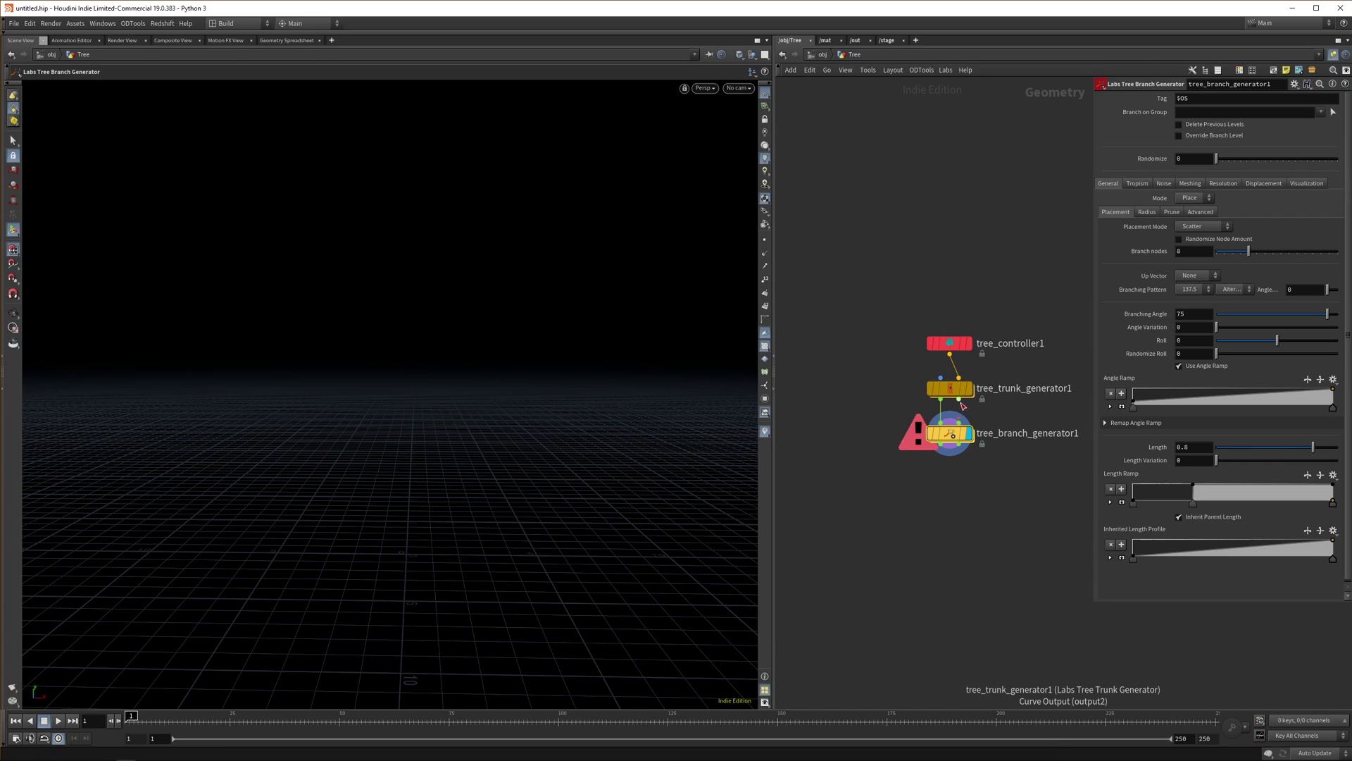
{"action": "left_click_drag", "start_coordinate": [958, 398], "coordinate": [1010, 461]}
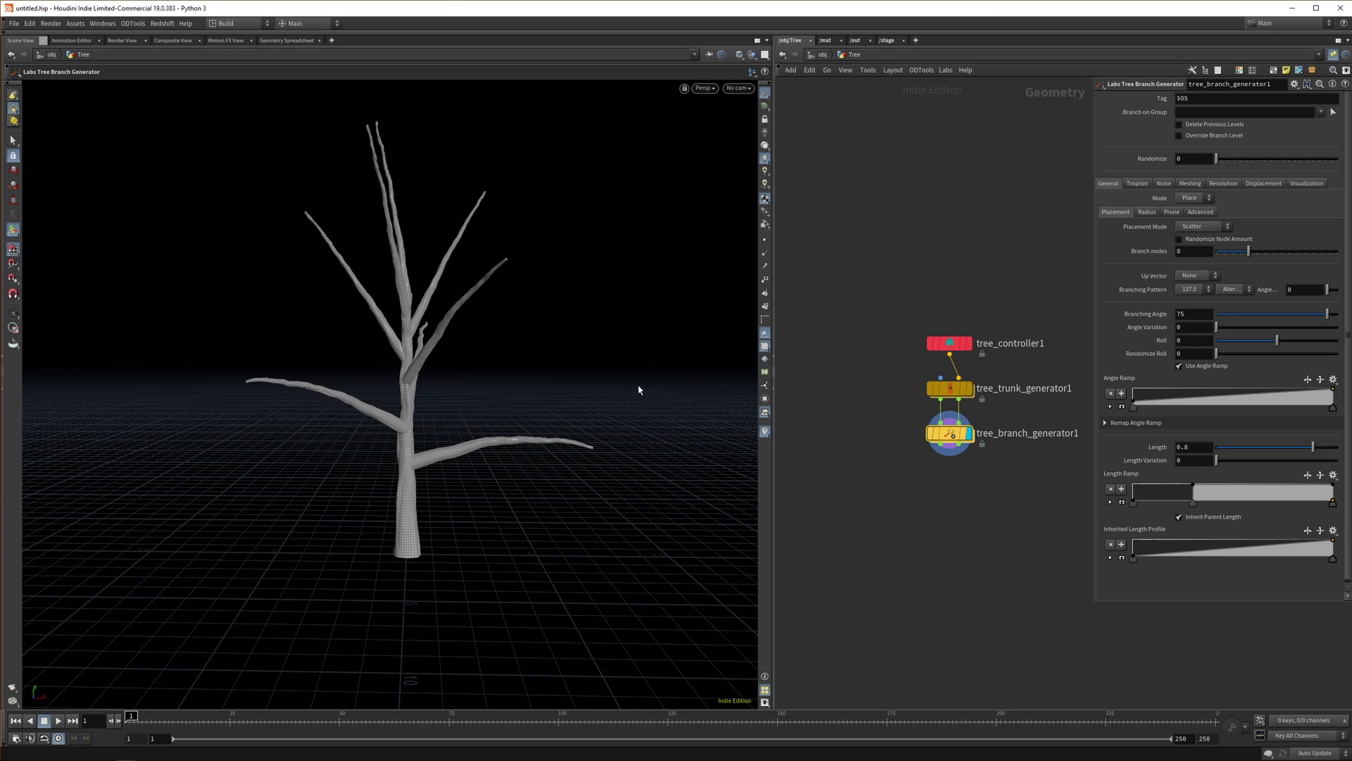
{"action": "left_click_drag", "start_coordinate": [637, 389], "coordinate": [516, 423], "text": "alt"}
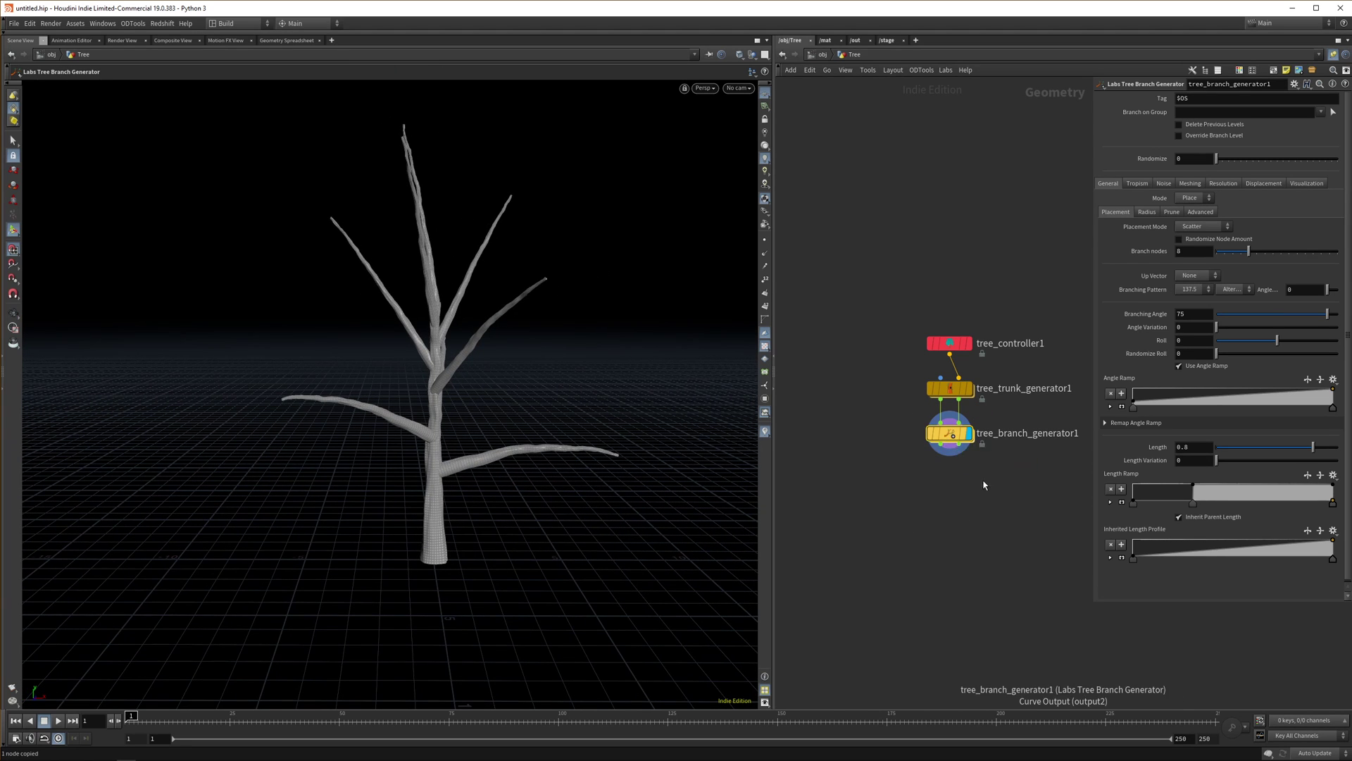
Duplicate the branch generator, chain the copy below the first one and align all nodes vertically
{"action": "key", "text": "ctrl+v"}
{"action": "left_click_drag", "start_coordinate": [953, 437], "coordinate": [969, 424]}
{"action": "left_click_drag", "start_coordinate": [909, 497], "coordinate": [964, 395]}
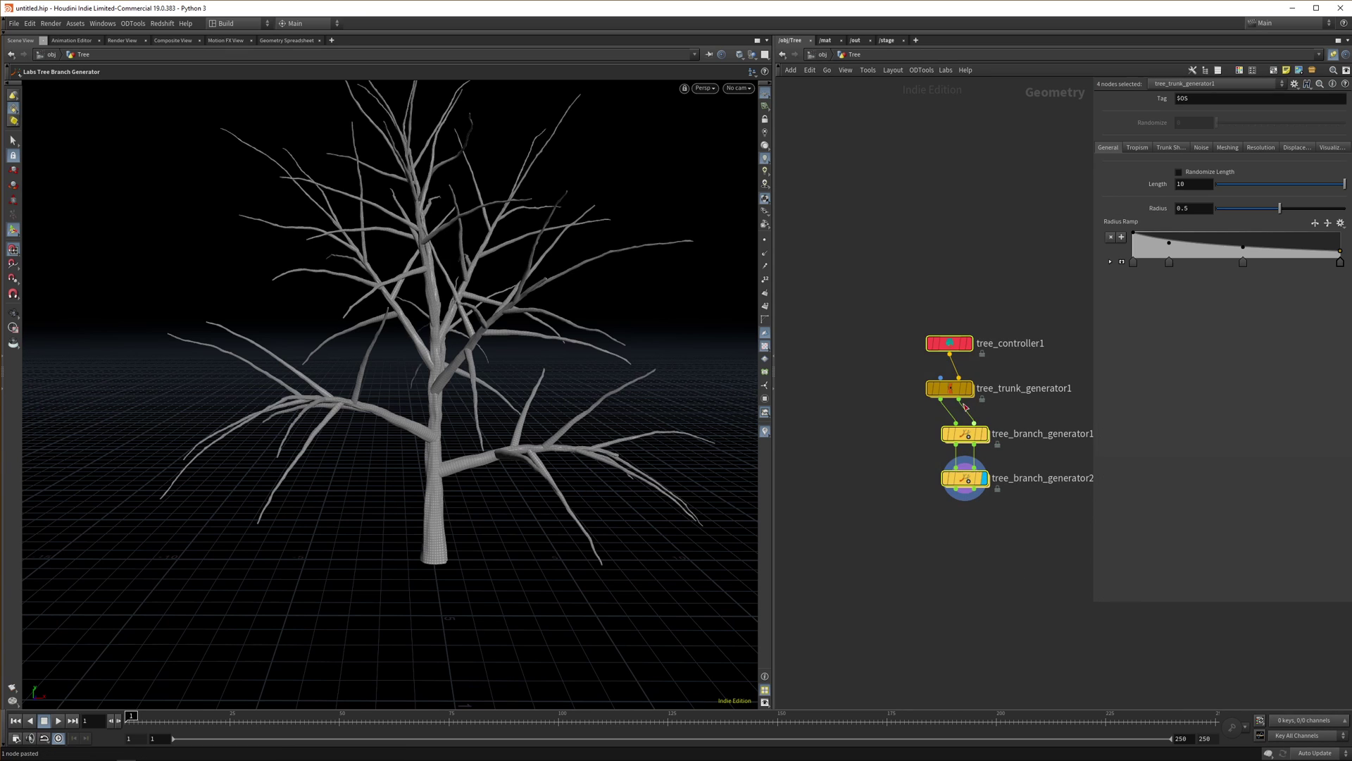
{"action": "key", "text": "l"}
{"action": "left_click", "coordinate": [893, 552]}
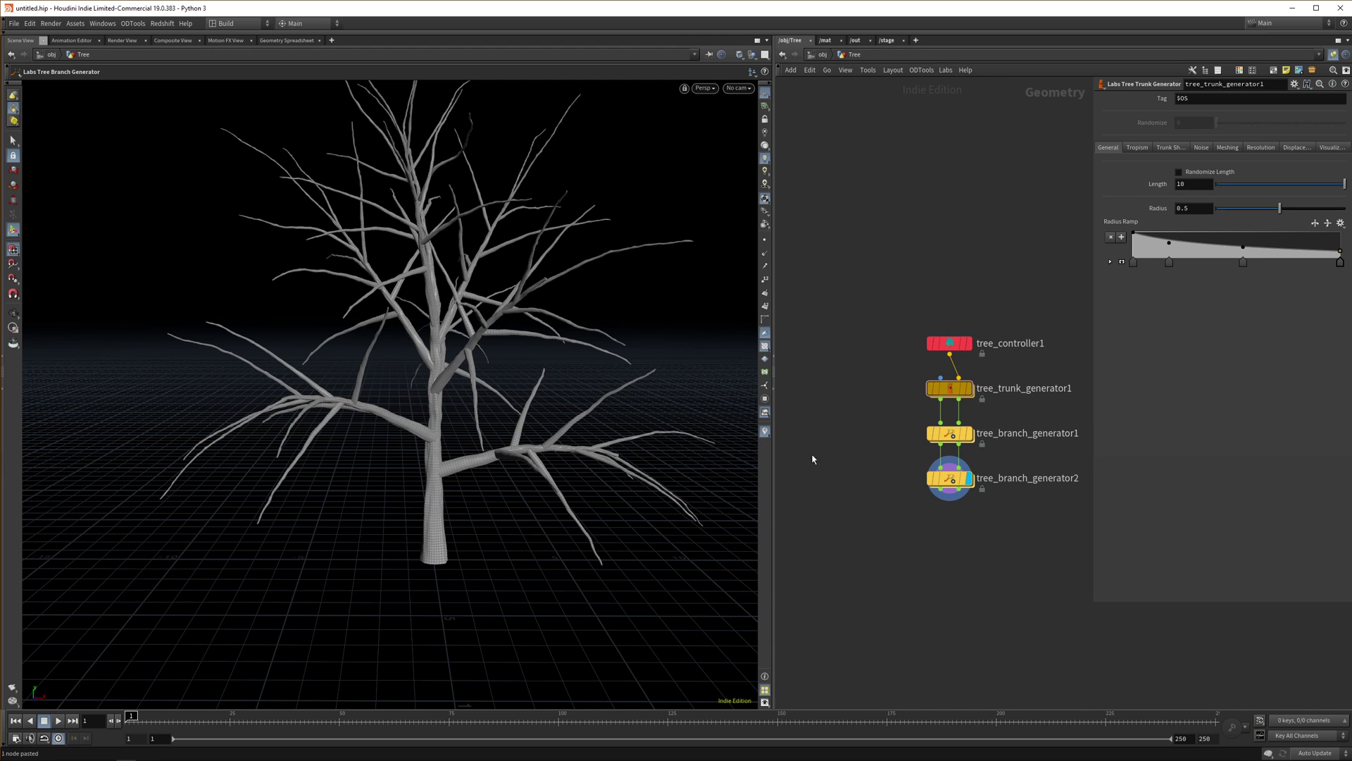
Copy the second branch generator and chain the copy below it as a third branching level
{"action": "left_click", "coordinate": [937, 479]}
{"action": "key", "text": "ctrl+c"}
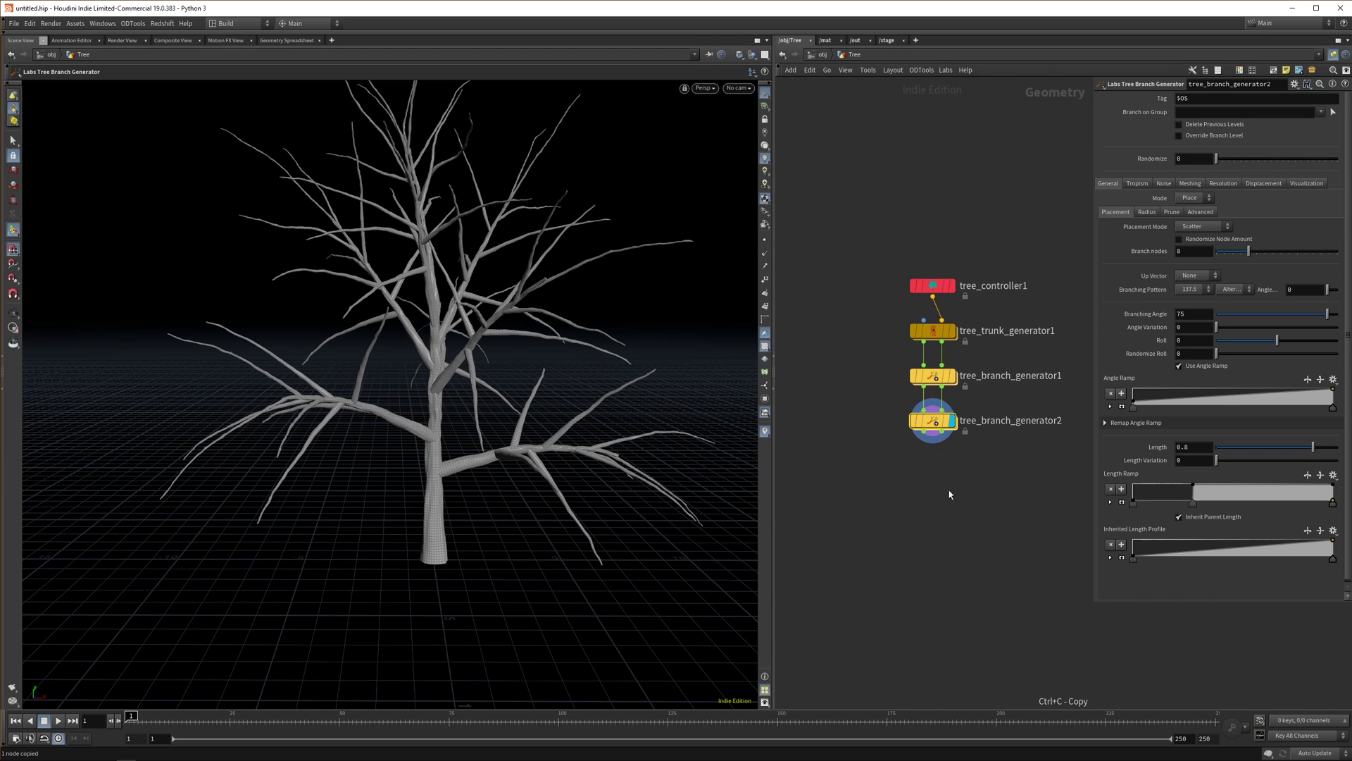
{"action": "key", "text": "ctrl+v"}
{"action": "key", "text": "l"}
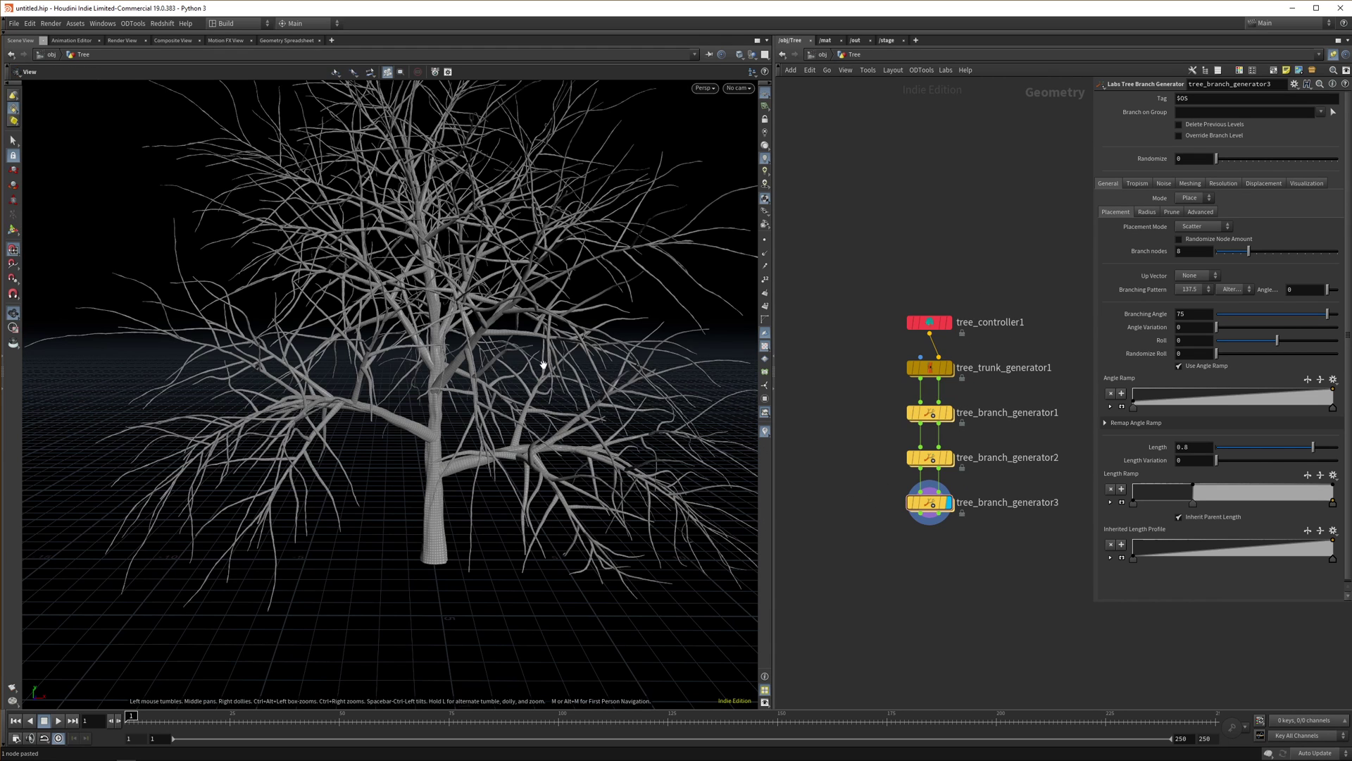
{"action": "right_click_drag", "start_coordinate": [543, 365], "coordinate": [530, 504]}
{"action": "middle_click_drag", "start_coordinate": [565, 371], "coordinate": [531, 470]}
{"action": "left_click_drag", "start_coordinate": [531, 471], "coordinate": [532, 493]}
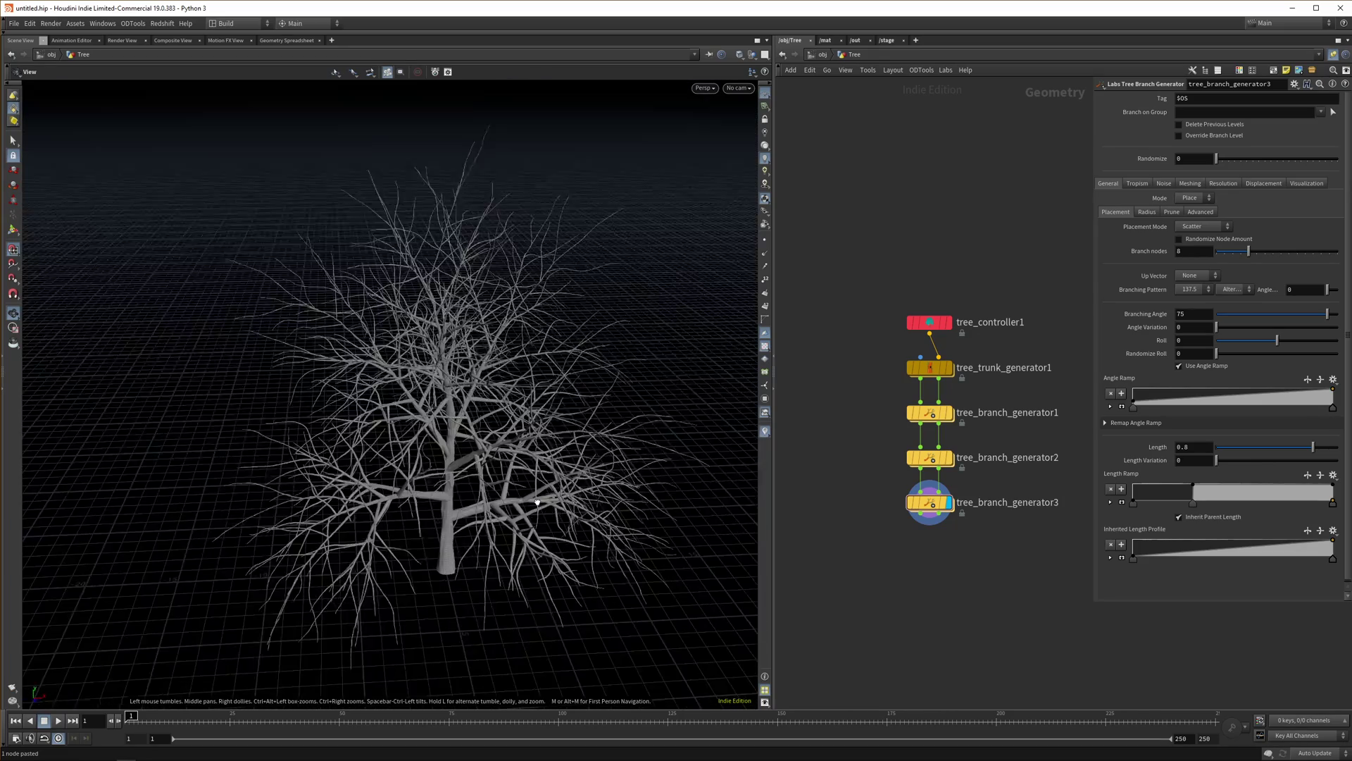
Open the tree controller's tropism settings and enable Bend Along Parent
{"action": "right_click_drag", "start_coordinate": [532, 493], "coordinate": [507, 474]}
{"action": "left_click_drag", "start_coordinate": [507, 474], "coordinate": [506, 444]}
{"action": "left_click", "coordinate": [924, 322]}
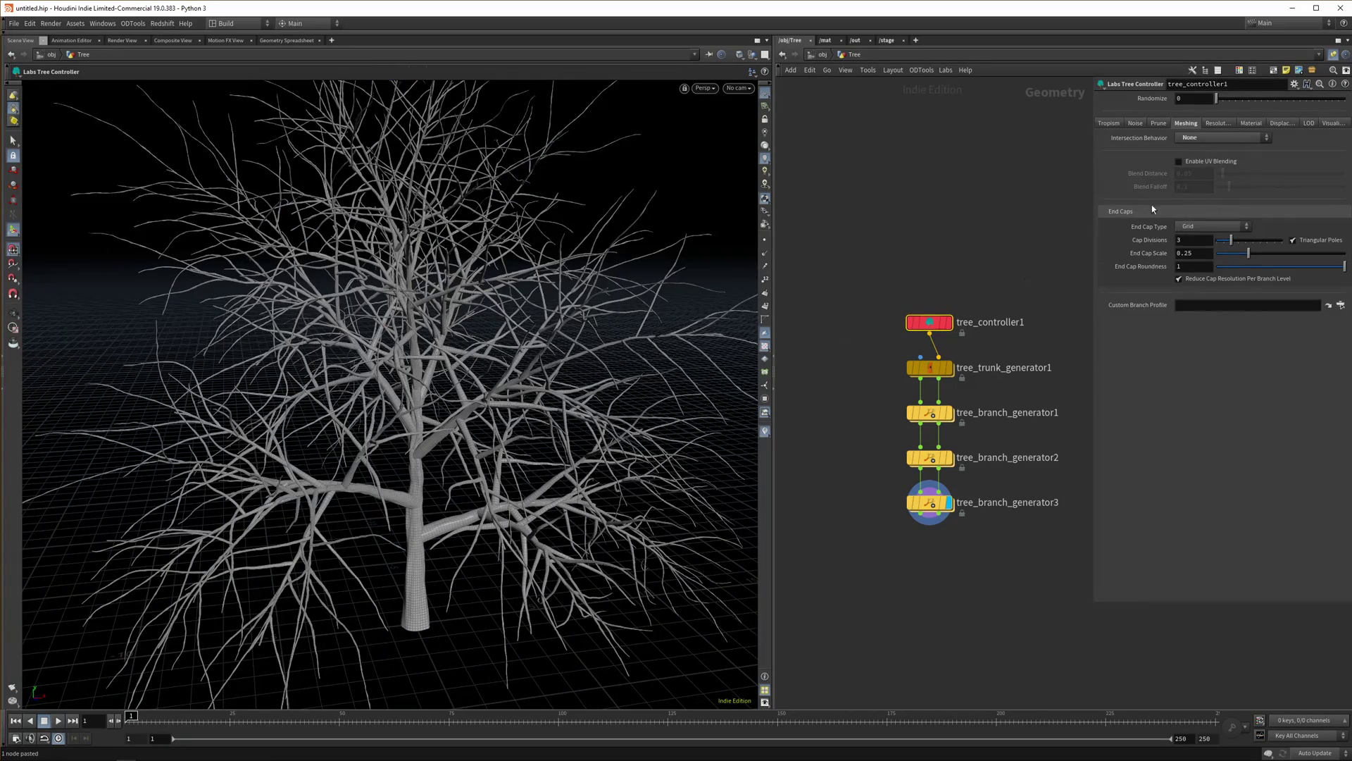
{"action": "left_click", "coordinate": [1110, 123]}
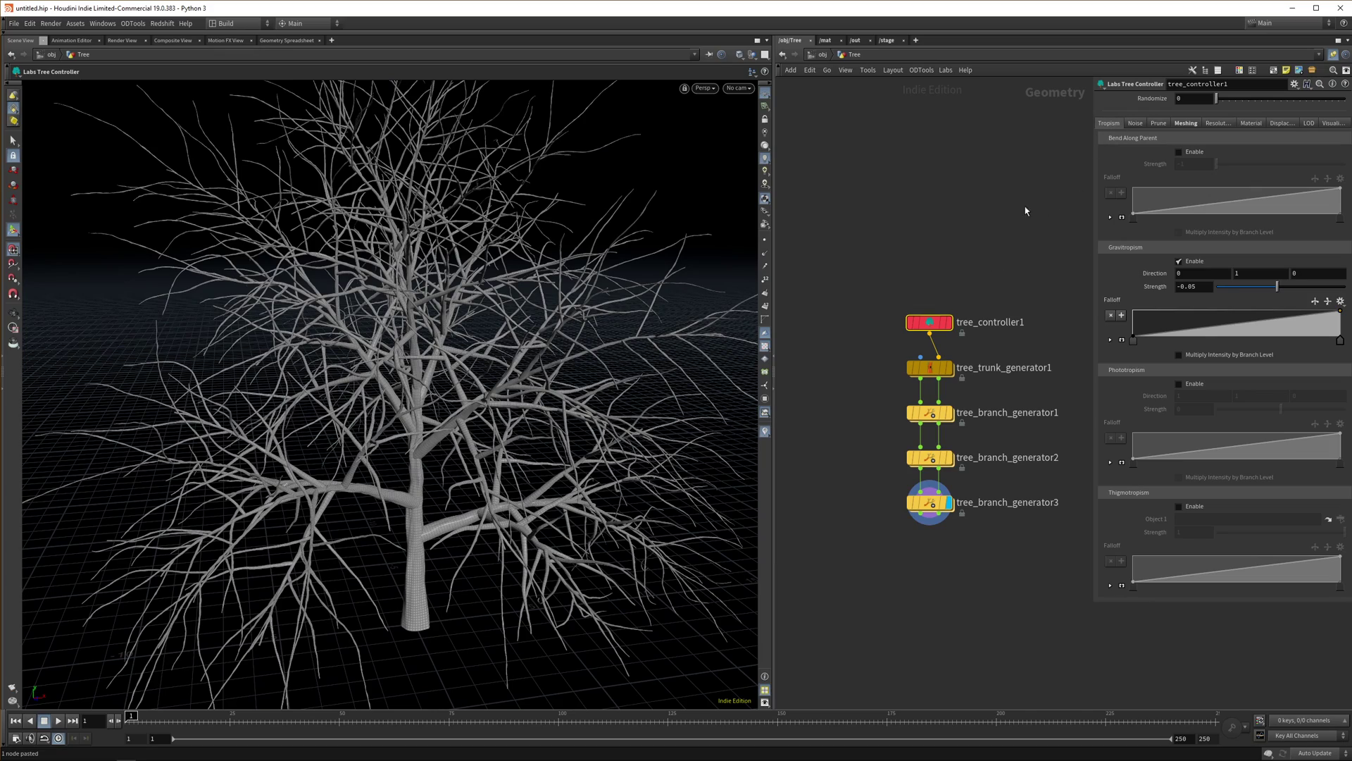
{"action": "key", "text": "space"}
{"action": "middle_click_drag", "start_coordinate": [617, 384], "coordinate": [644, 366]}
{"action": "right_click_drag", "start_coordinate": [644, 366], "coordinate": [599, 383]}
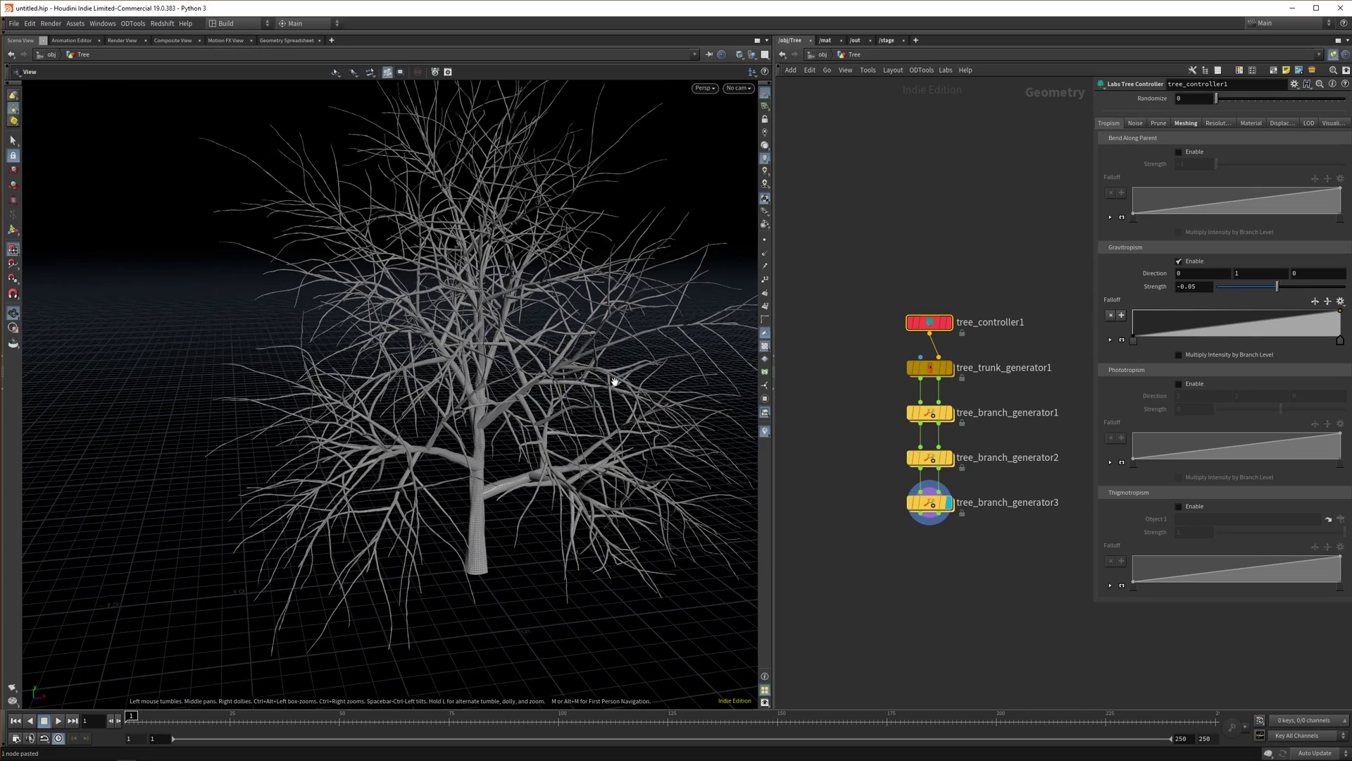
{"action": "left_click_drag", "start_coordinate": [627, 389], "coordinate": [625, 385]}
{"action": "right_click_drag", "start_coordinate": [622, 413], "coordinate": [649, 347]}
{"action": "middle_click_drag", "start_coordinate": [649, 347], "coordinate": [615, 354]}
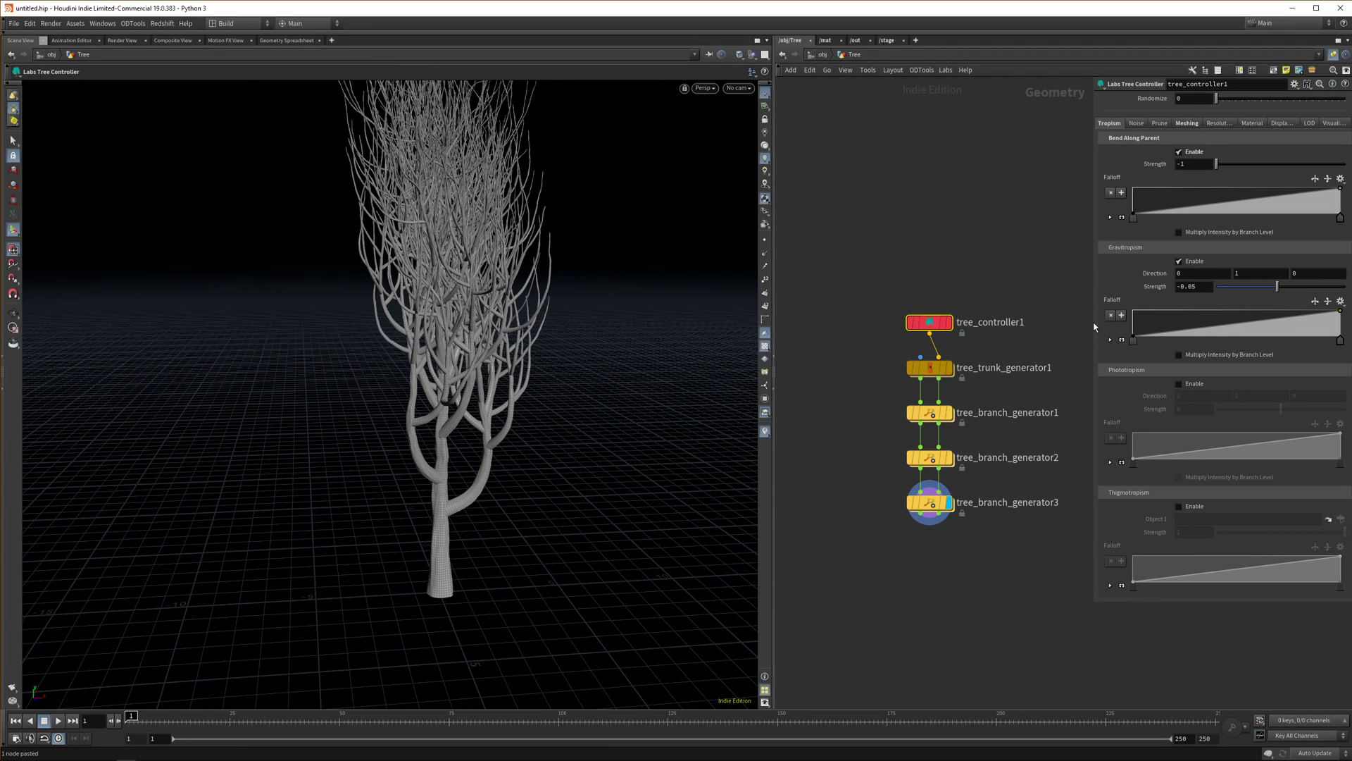
Set the Bend Along Parent strength to -0.2 and inspect the upward-curving branches up close
{"action": "key", "text": "Escape"}
{"action": "left_click_drag", "start_coordinate": [507, 432], "coordinate": [451, 525]}
{"action": "key", "text": "Return"}
{"action": "left_click_drag", "start_coordinate": [1232, 167], "coordinate": [1252, 164]}
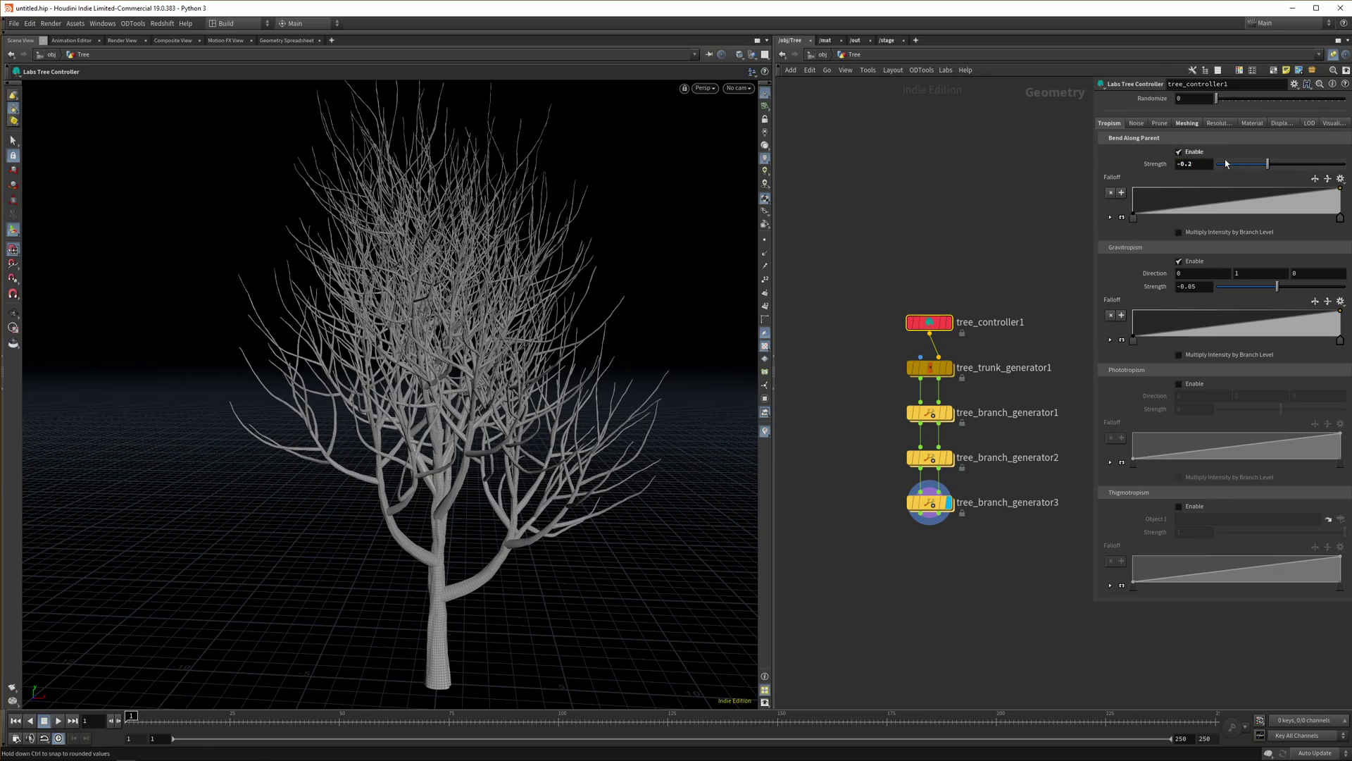
{"action": "left_click_drag", "start_coordinate": [578, 373], "coordinate": [632, 510], "text": "alt"}
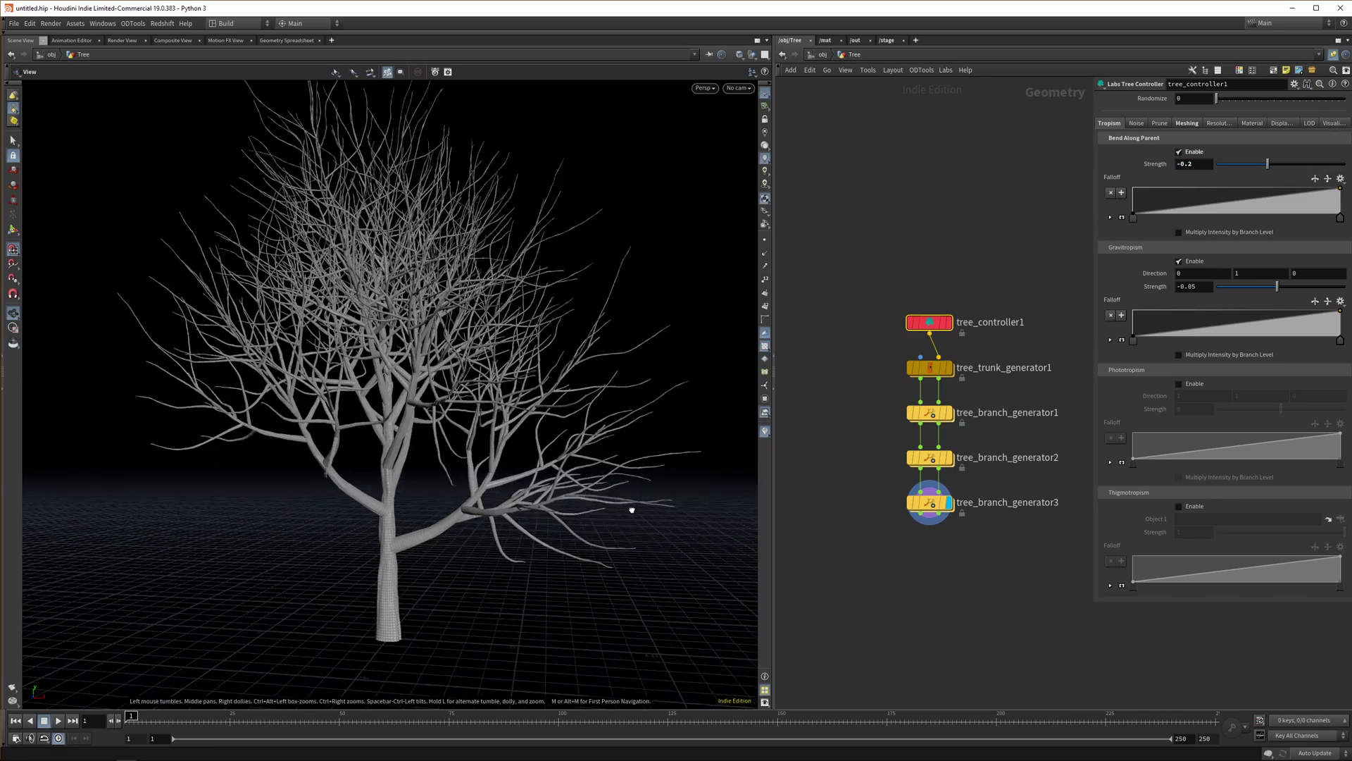
{"action": "right_click_drag", "start_coordinate": [632, 510], "coordinate": [527, 395], "text": "alt"}
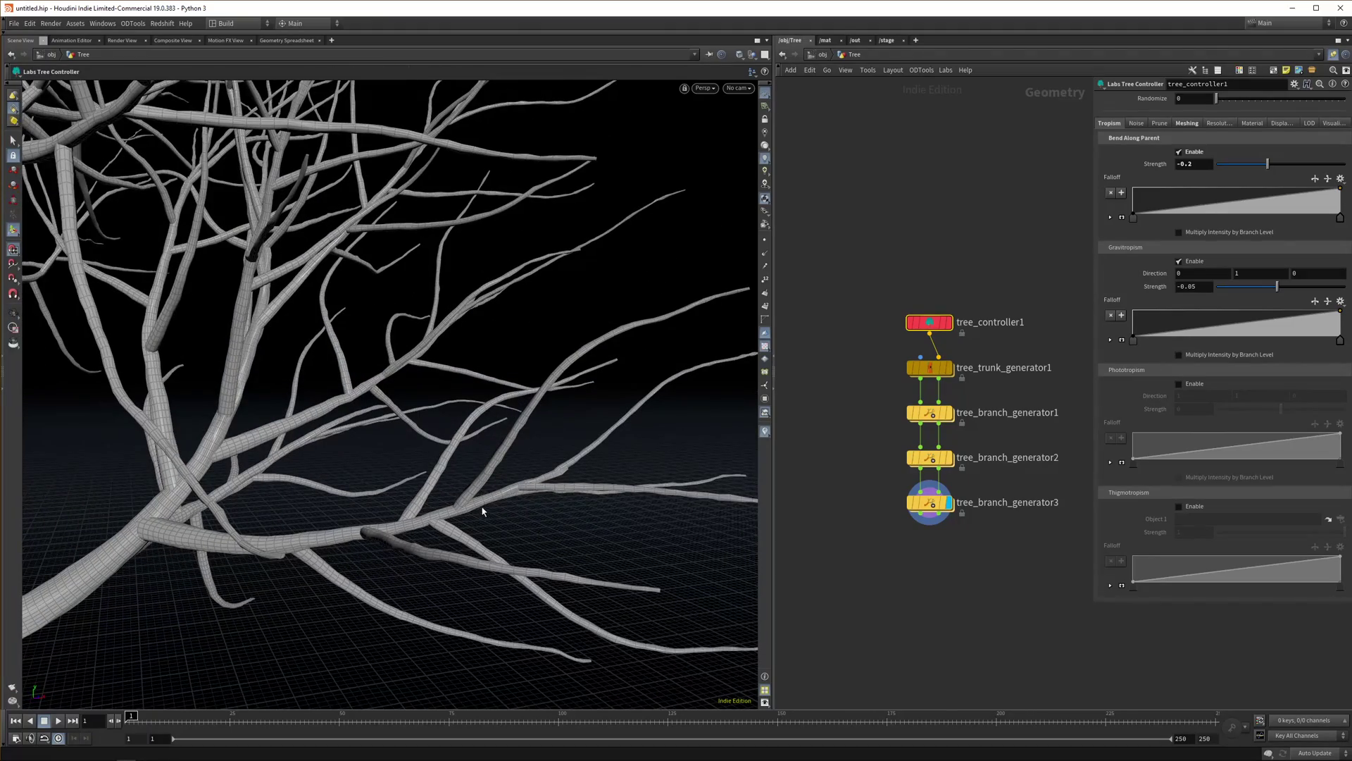
{"action": "key", "text": "Escape"}
{"action": "scroll", "coordinate": [532, 402], "scroll_direction": "down", "scroll_amount": 10}
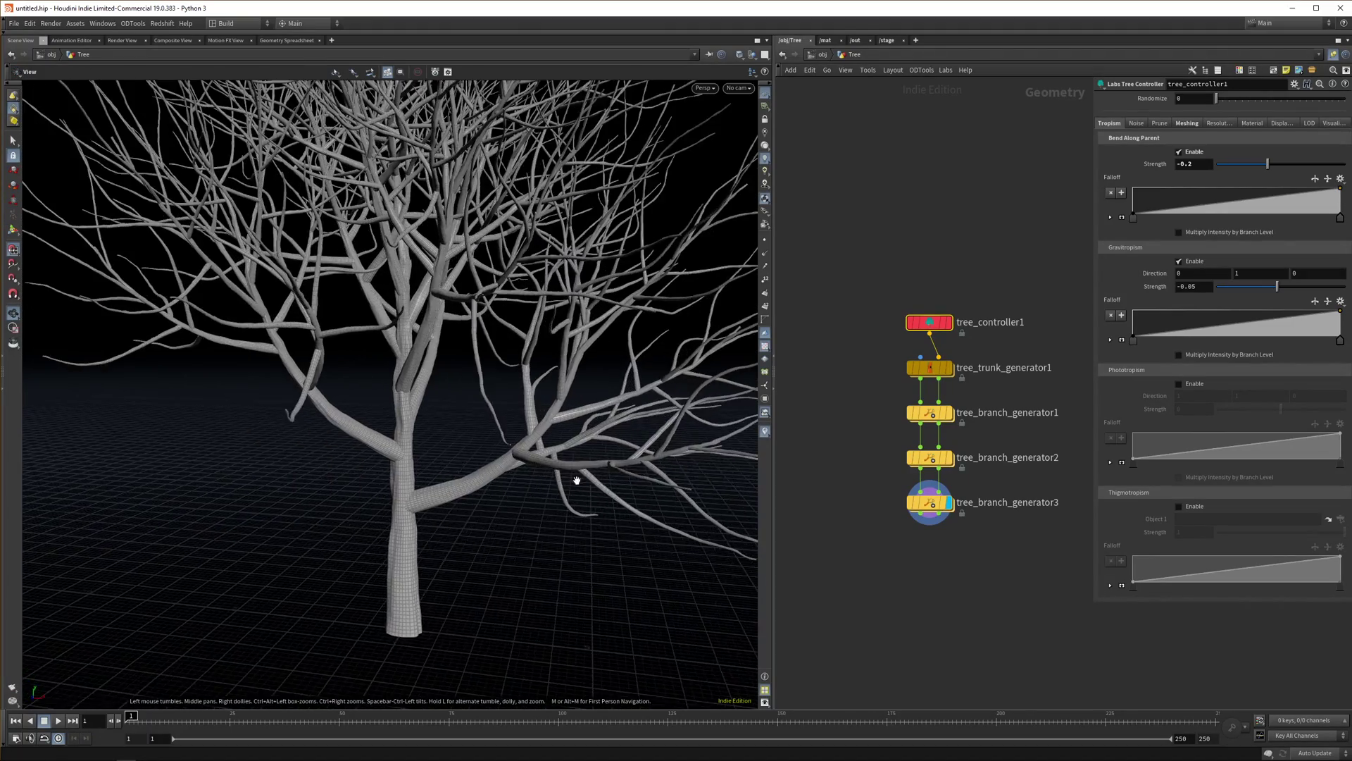
{"action": "scroll", "coordinate": [577, 480], "scroll_direction": "down", "scroll_amount": 5}
{"action": "key", "text": "Return"}
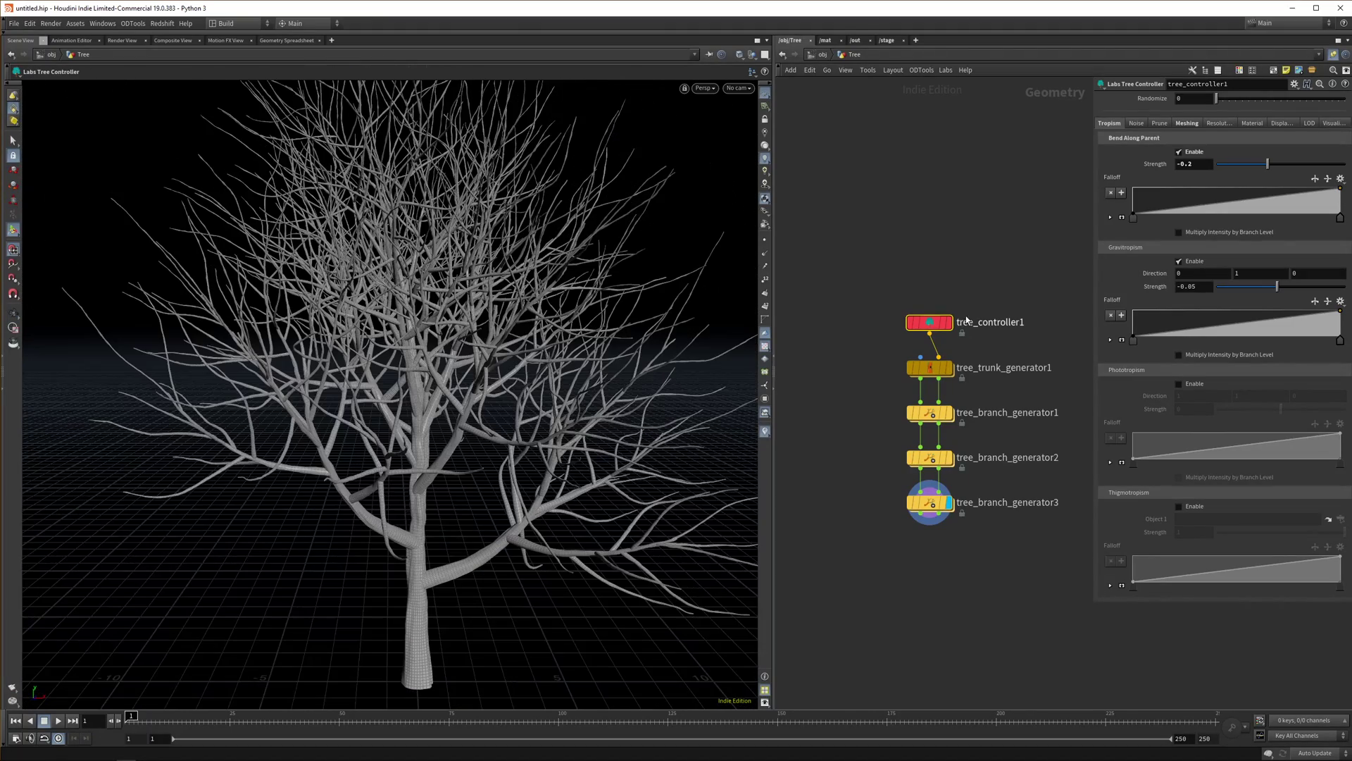
Turn off Bend Along Parent, try Gravitropism alone with a strength of 0.13, and undo that strength change
{"action": "left_click", "coordinate": [1181, 262]}
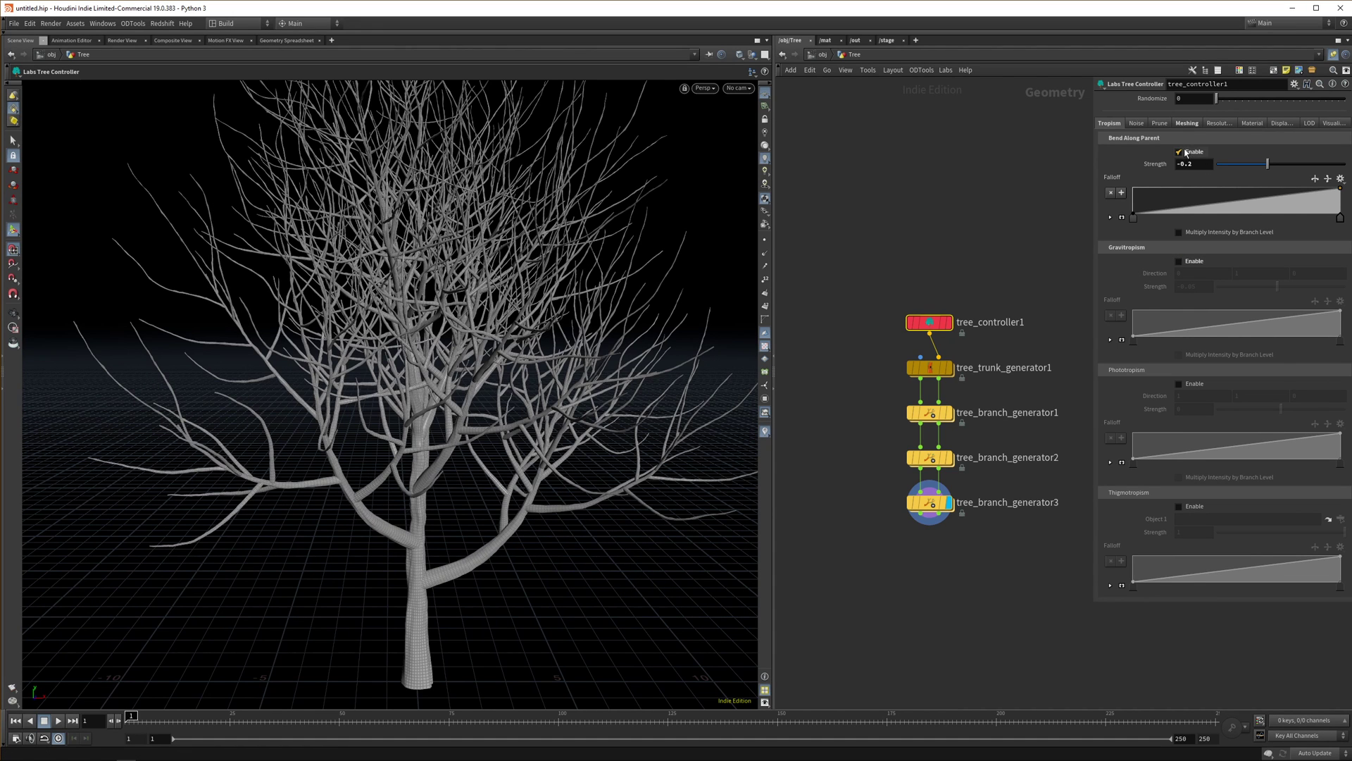
{"action": "left_click", "coordinate": [1179, 152]}
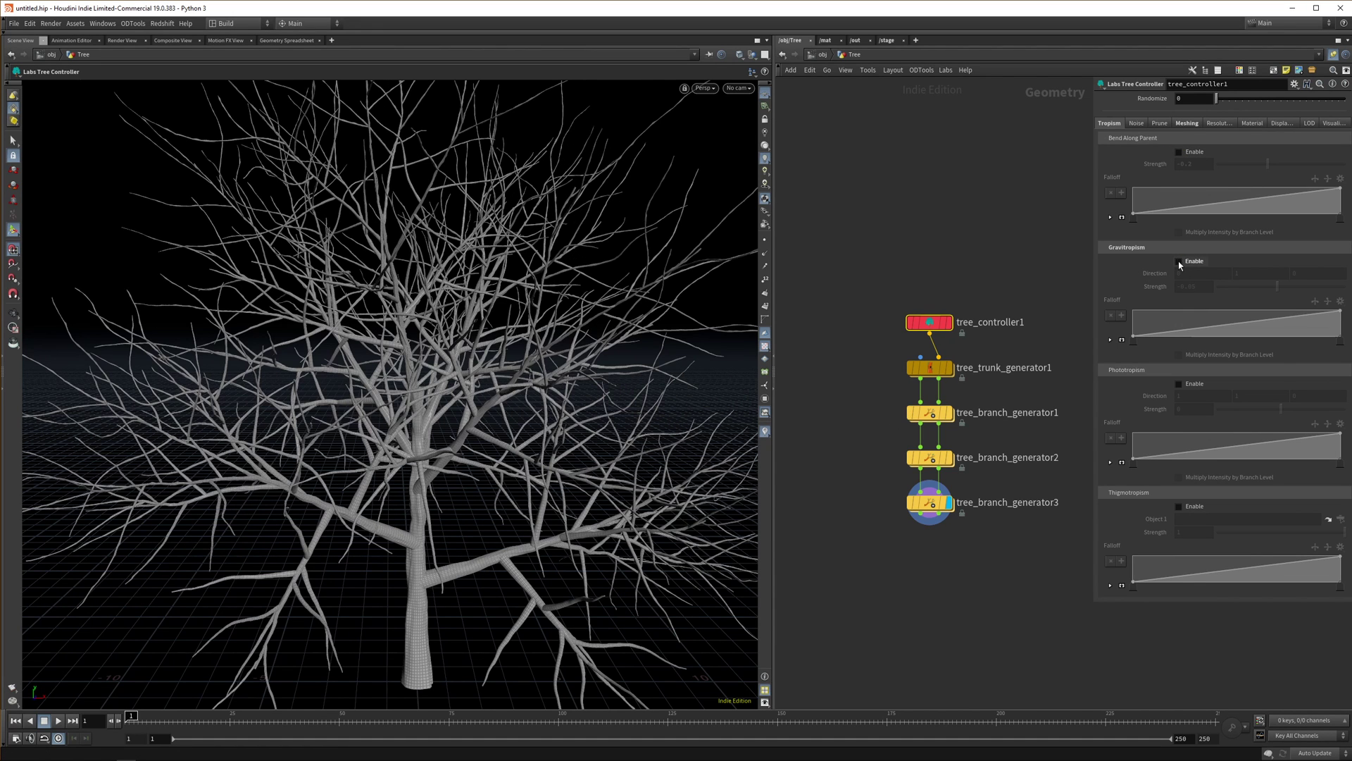
{"action": "right_click_drag", "start_coordinate": [667, 476], "coordinate": [664, 589], "text": "alt"}
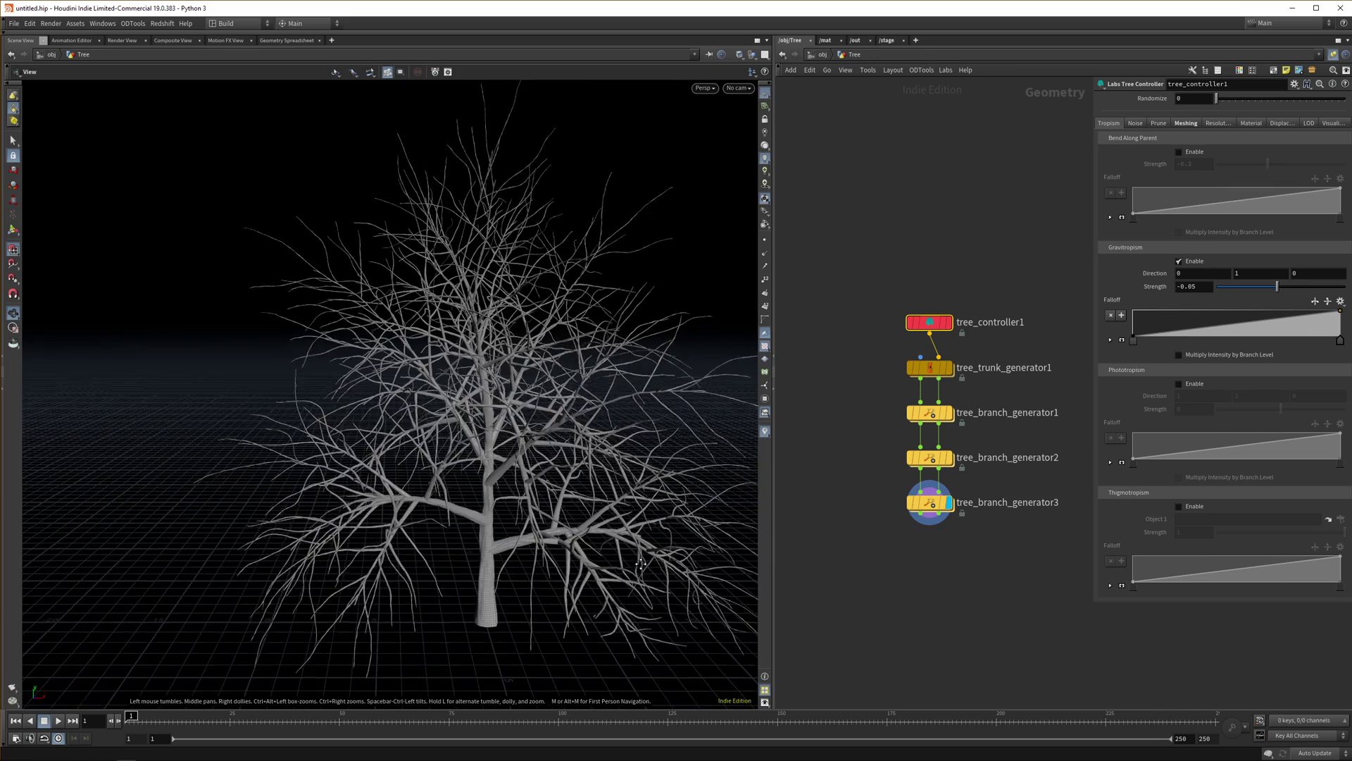
{"action": "middle_click_drag", "start_coordinate": [664, 588], "coordinate": [595, 522], "text": "alt"}
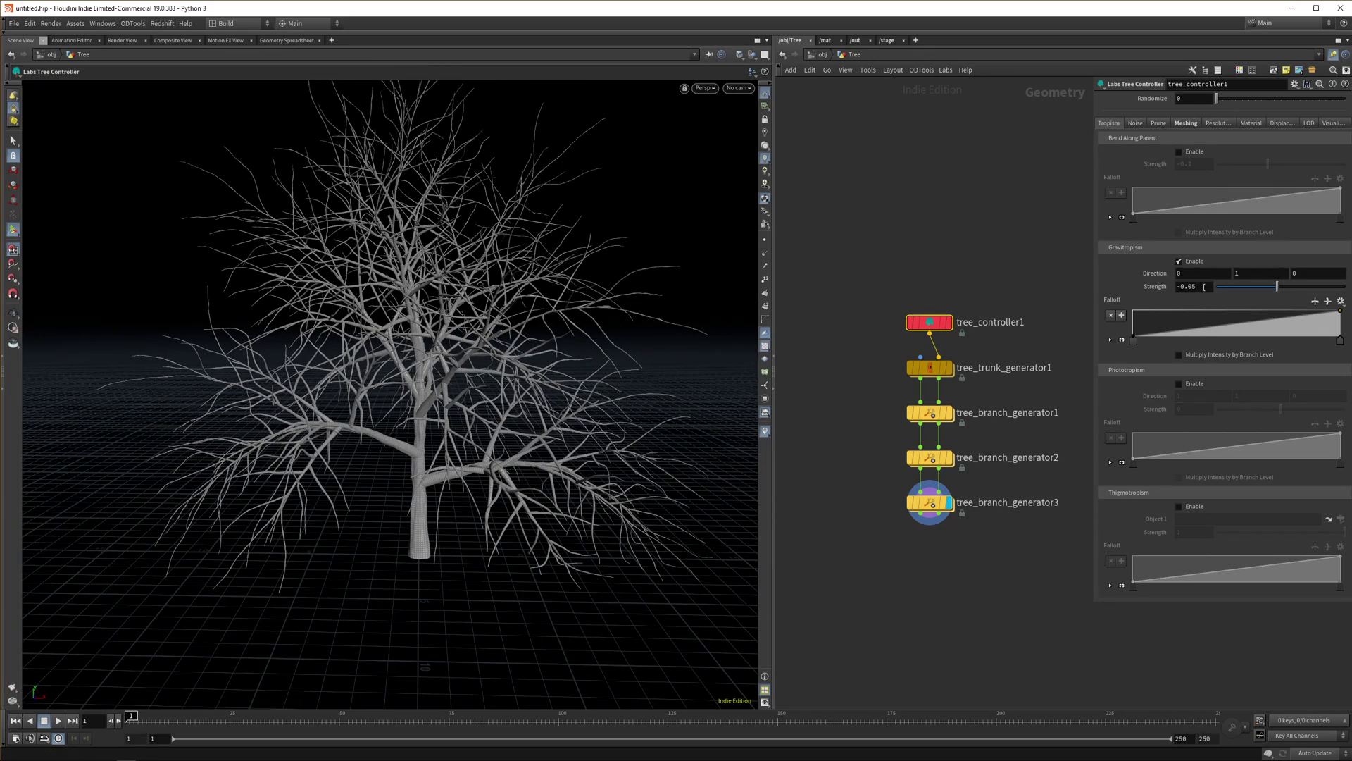
{"action": "middle_click_drag", "start_coordinate": [1203, 287], "coordinate": [1294, 307]}
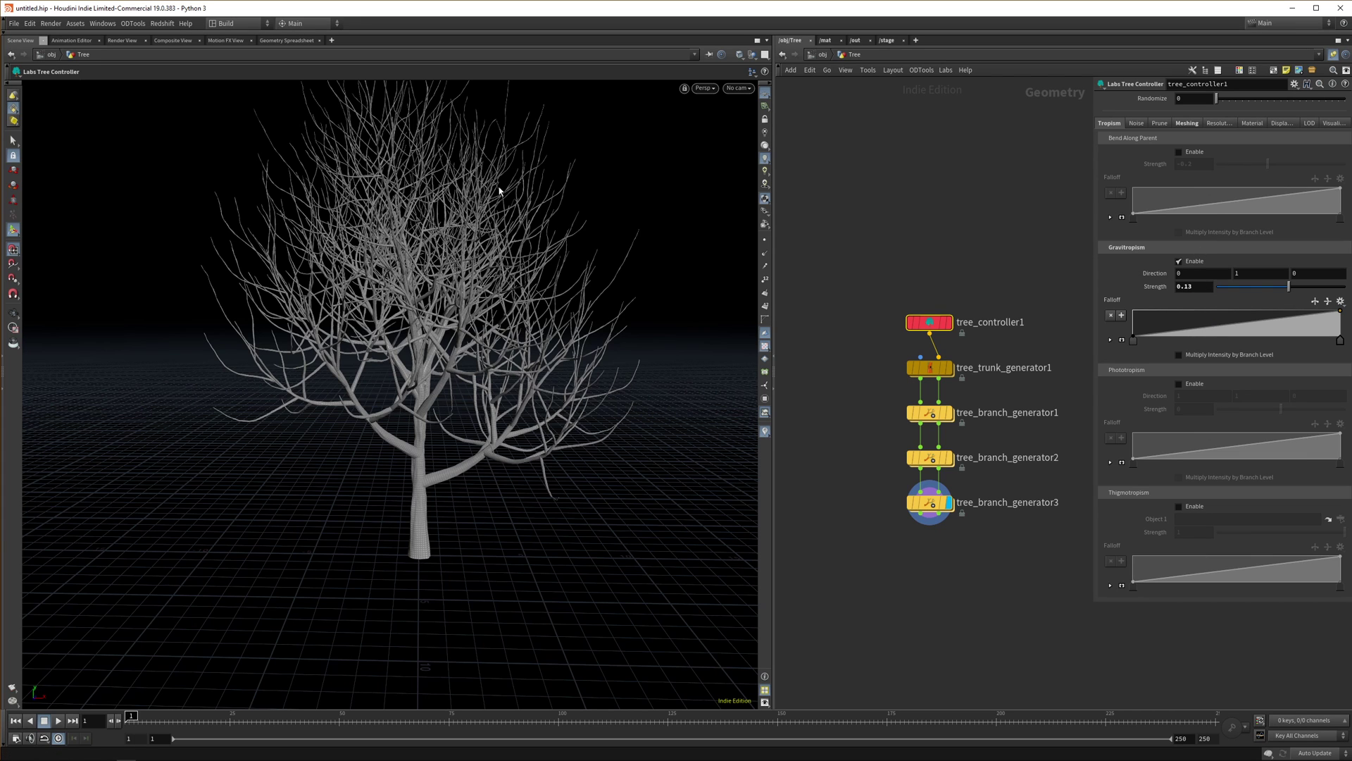
{"action": "key", "text": "ctrl+z"}
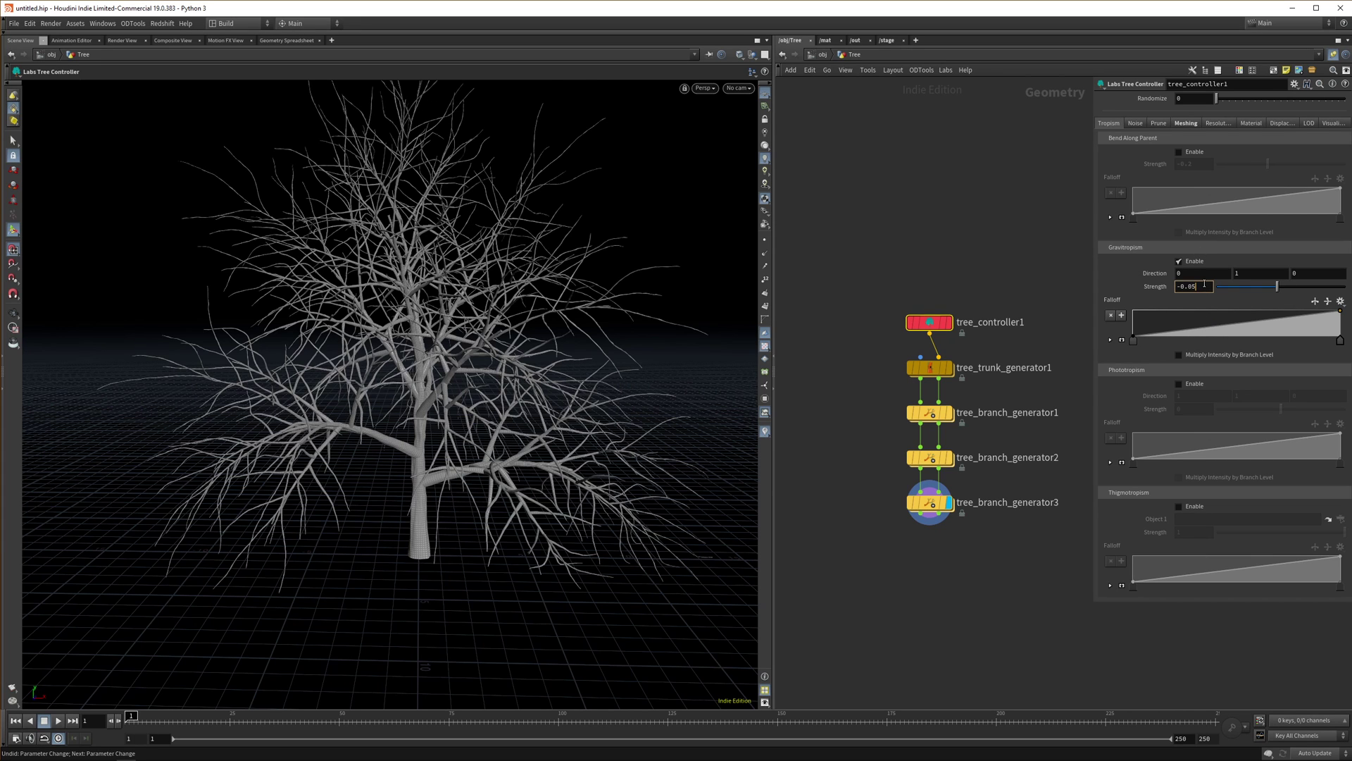
Set the tree controller's Gravitropism strength to -0.1
{"action": "key", "text": "BackSpace"}
{"action": "type", "text": "1"}
{"action": "key", "text": "Return"}
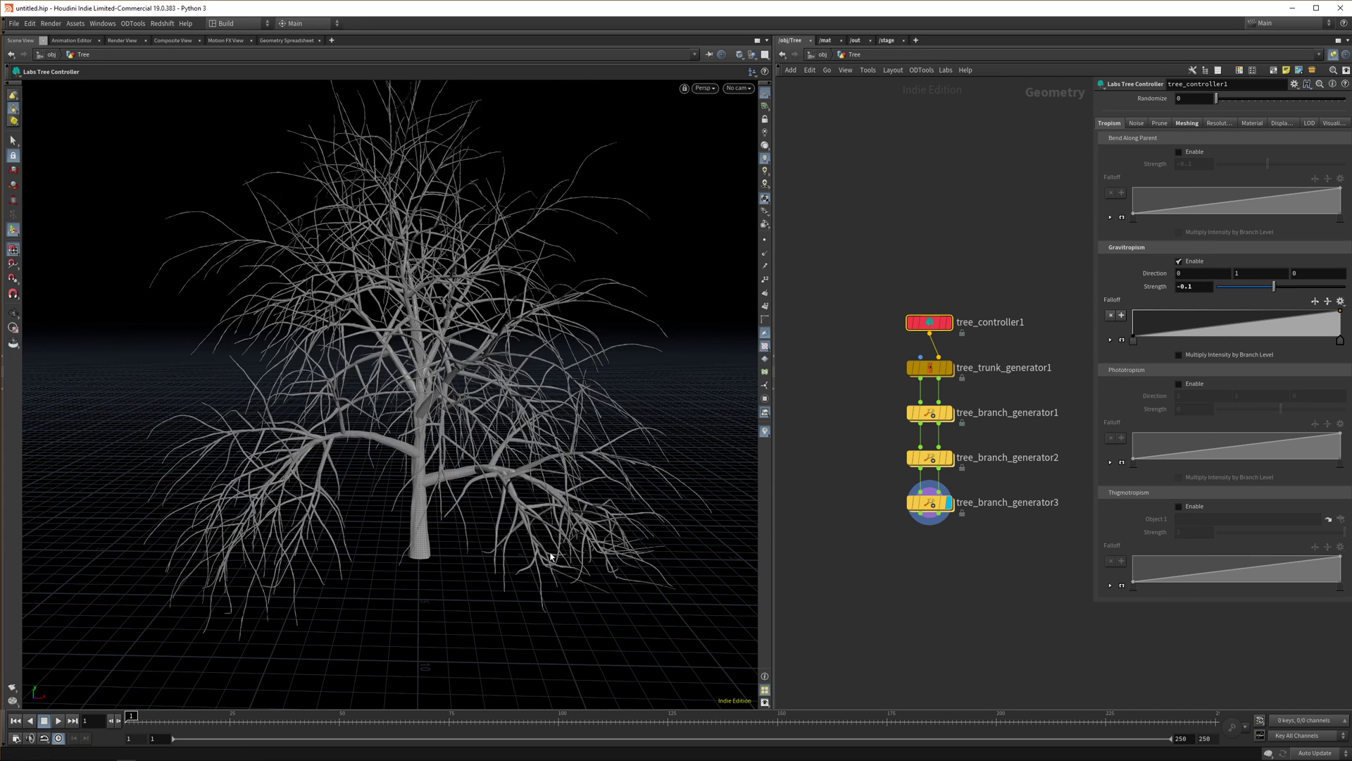
Try a Gravitropism strength of -0.5, view the tree from different angles, and undo the change
{"action": "mouse_move", "coordinate": [589, 556]}
{"action": "left_mouse_down", "text": "alt"}
{"action": "mouse_move", "coordinate": [634, 538]}
{"action": "mouse_move", "coordinate": [594, 532]}
{"action": "left_mouse_up", "text": "alt"}
{"action": "key", "text": "Return"}
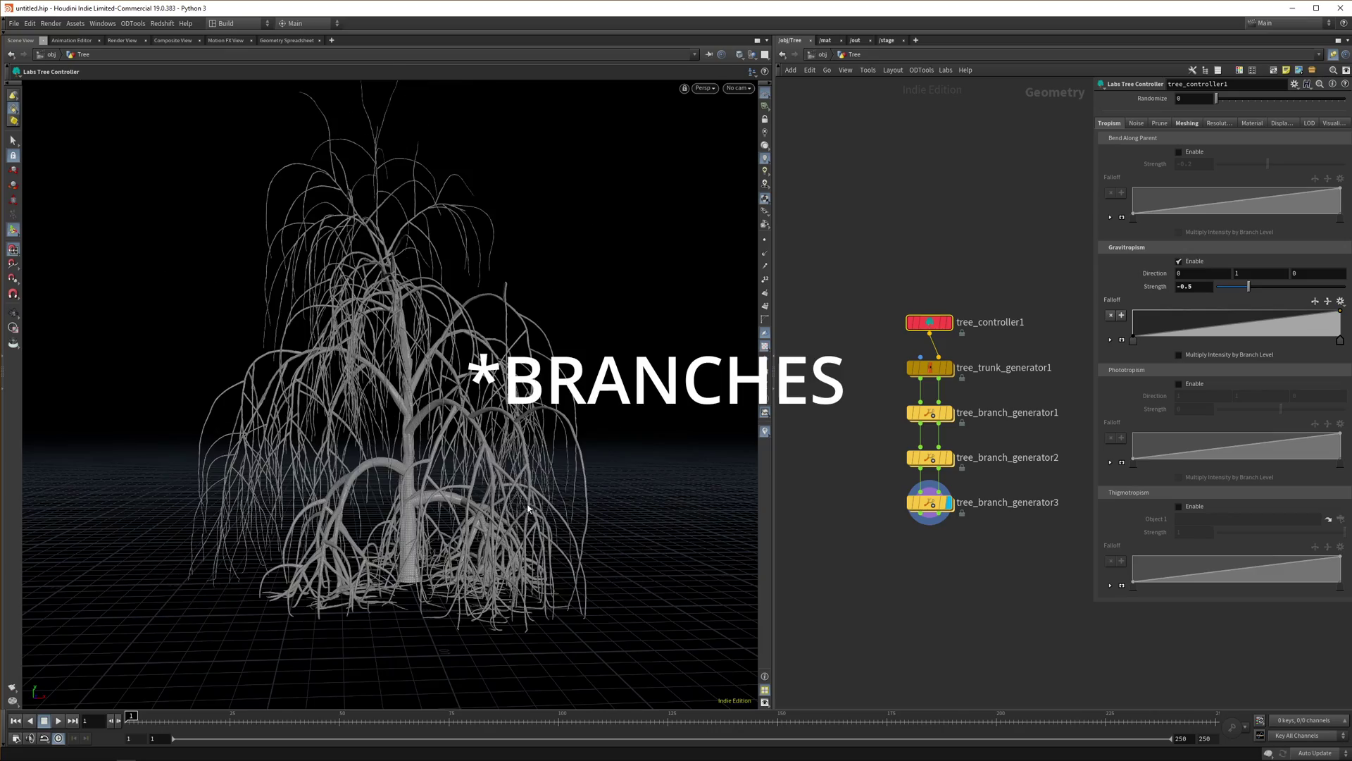
{"action": "key", "text": "Escape"}
{"action": "mouse_move", "coordinate": [528, 508]}
{"action": "left_mouse_down"}
{"action": "mouse_move", "coordinate": [432, 567]}
{"action": "mouse_move", "coordinate": [535, 561]}
{"action": "mouse_move", "coordinate": [574, 536]}
{"action": "mouse_move", "coordinate": [519, 513]}
{"action": "left_mouse_up"}
{"action": "key", "text": "Return"}
{"action": "key", "text": "Escape"}
{"action": "middle_click_drag", "start_coordinate": [627, 376], "coordinate": [643, 419]}
{"action": "left_click_drag", "start_coordinate": [602, 429], "coordinate": [595, 483]}
{"action": "key", "text": "Return"}
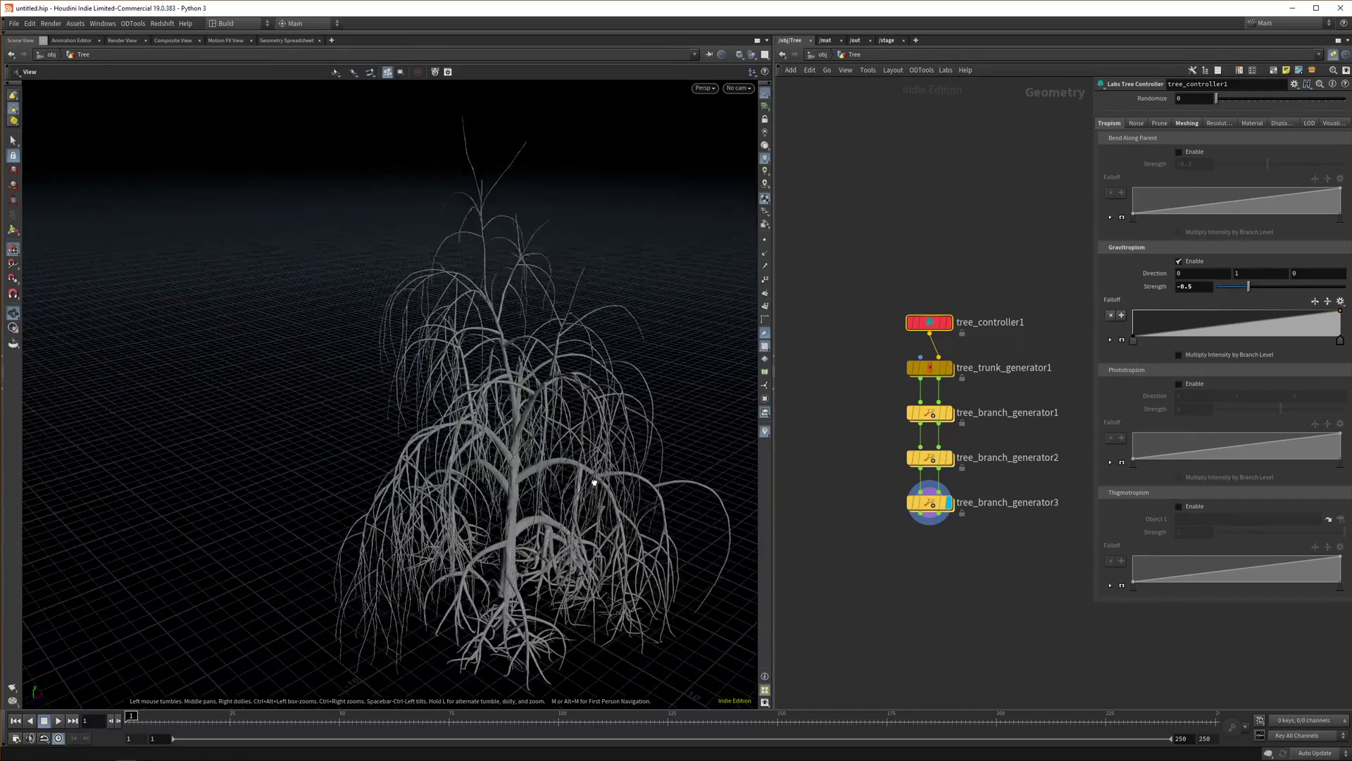
{"action": "middle_click_drag", "start_coordinate": [594, 483], "coordinate": [513, 486], "text": "alt"}
{"action": "right_click_drag", "start_coordinate": [514, 486], "coordinate": [598, 471], "text": "alt"}
{"action": "key", "text": "ctrl+z"}
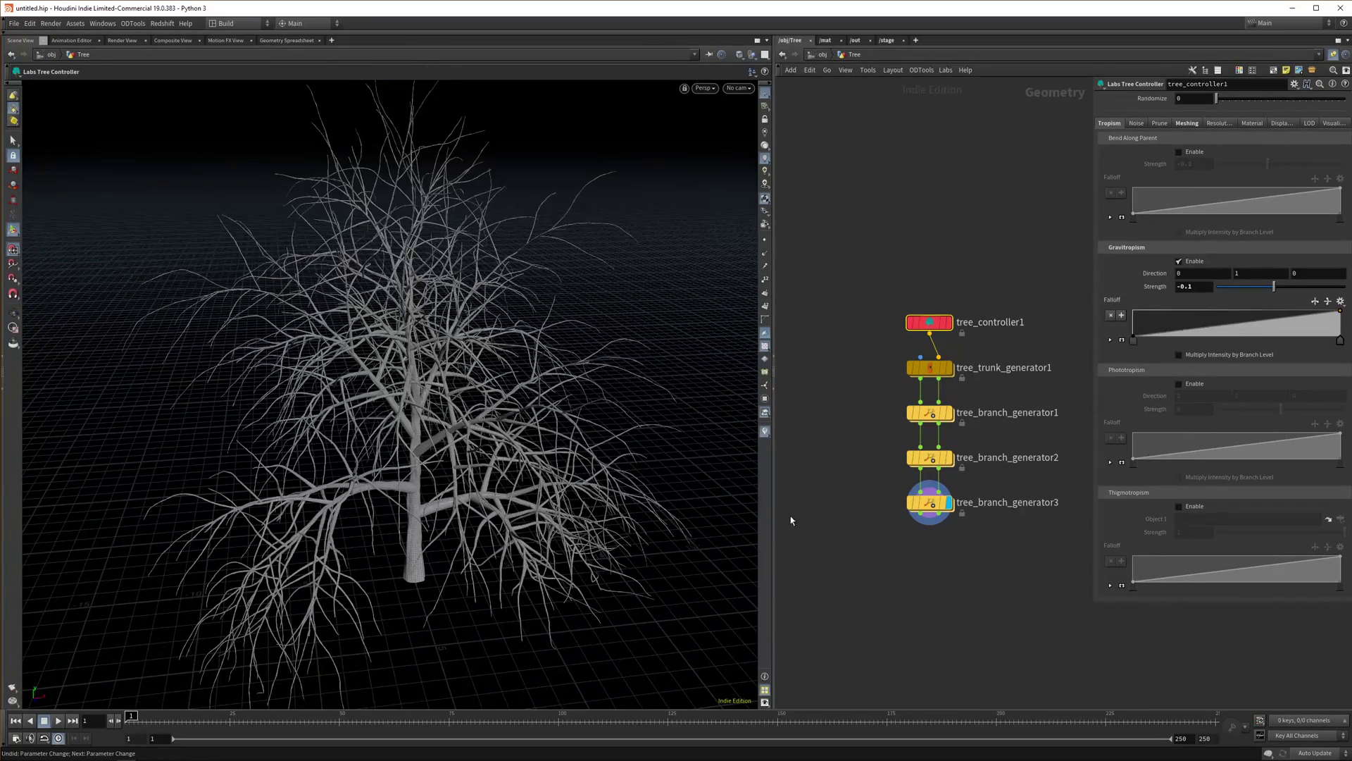
Examine how the lower branches droop towards the ground, from close up and from a distance
{"action": "middle_click_drag", "start_coordinate": [640, 562], "coordinate": [640, 468], "text": "alt"}
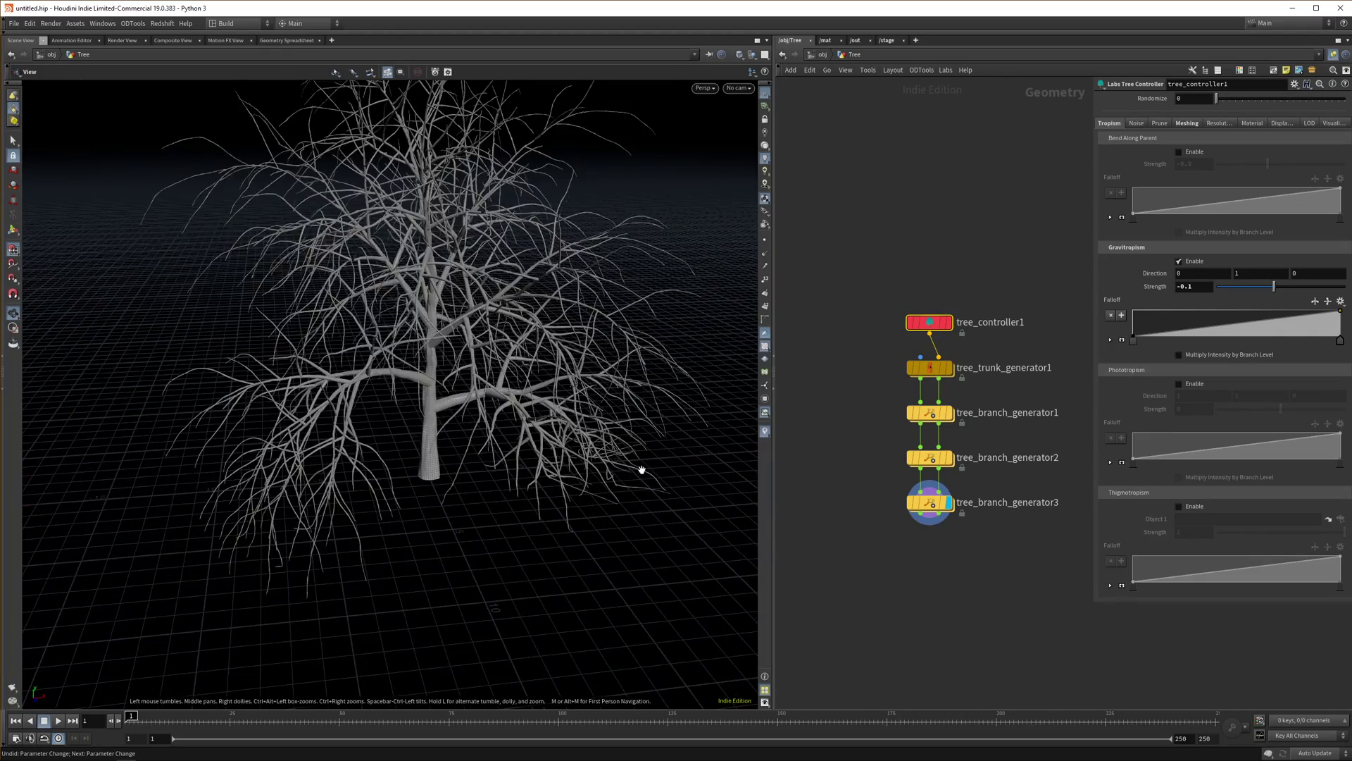
{"action": "right_click_drag", "start_coordinate": [640, 467], "coordinate": [655, 347], "text": "alt"}
{"action": "left_click_drag", "start_coordinate": [655, 347], "coordinate": [689, 375], "text": "alt"}
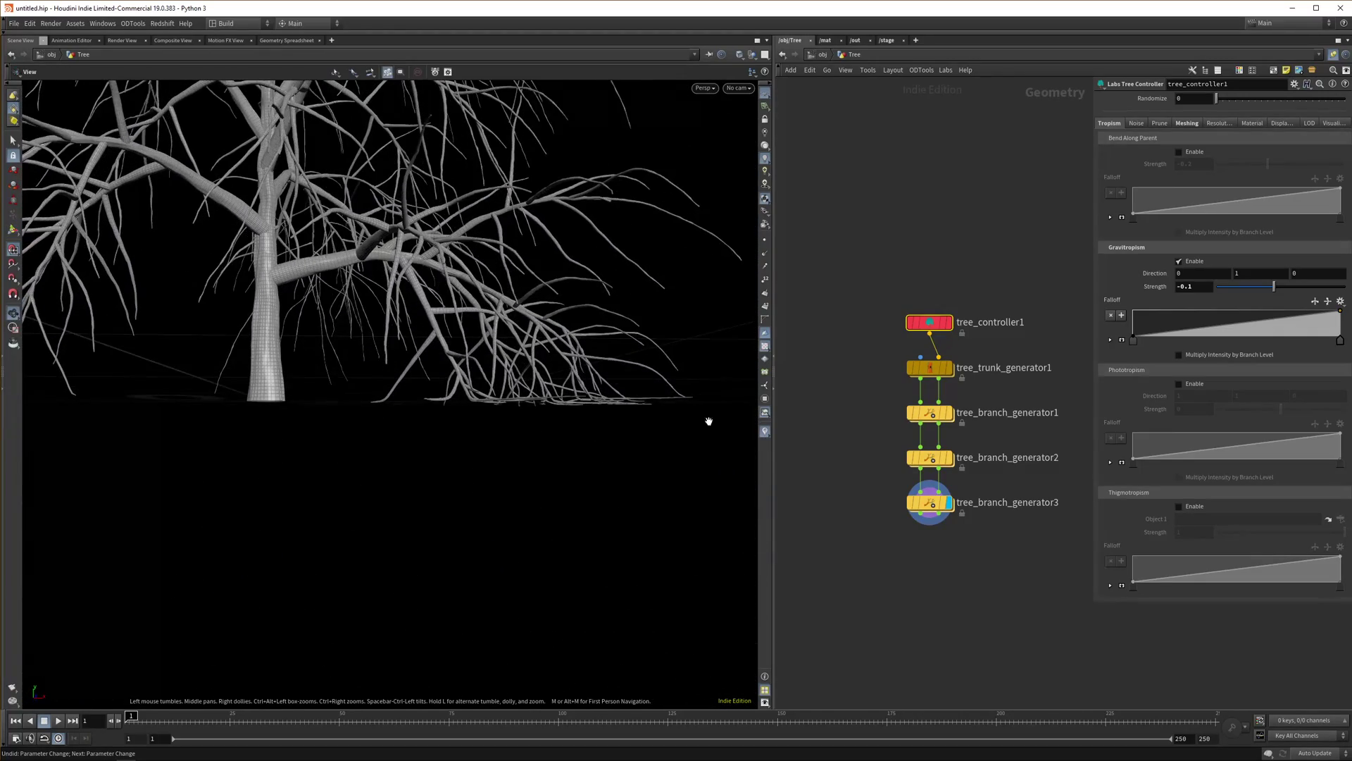
{"action": "left_click_drag", "start_coordinate": [709, 422], "coordinate": [667, 444], "text": "alt"}
{"action": "middle_click_drag", "start_coordinate": [606, 479], "coordinate": [614, 528], "text": "alt"}
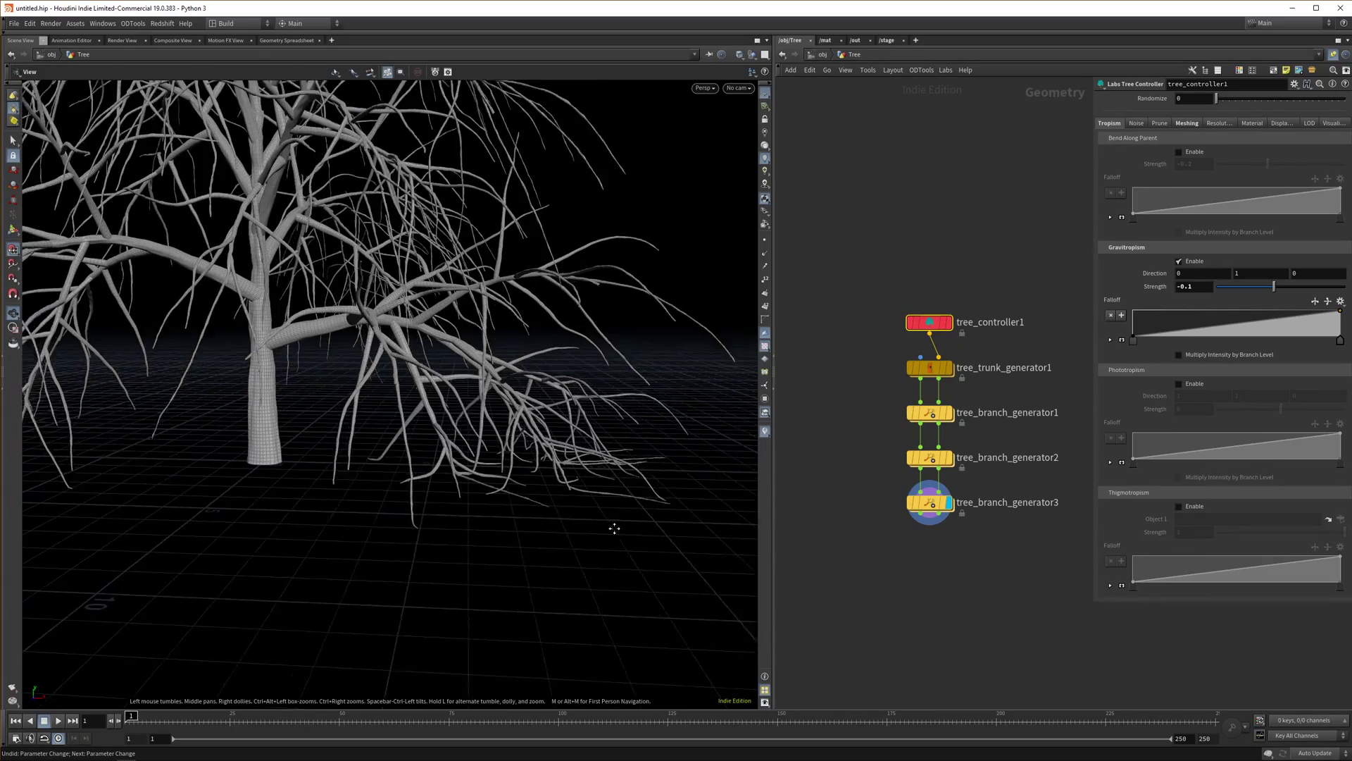
{"action": "left_click_drag", "start_coordinate": [614, 528], "coordinate": [525, 501], "text": "alt"}
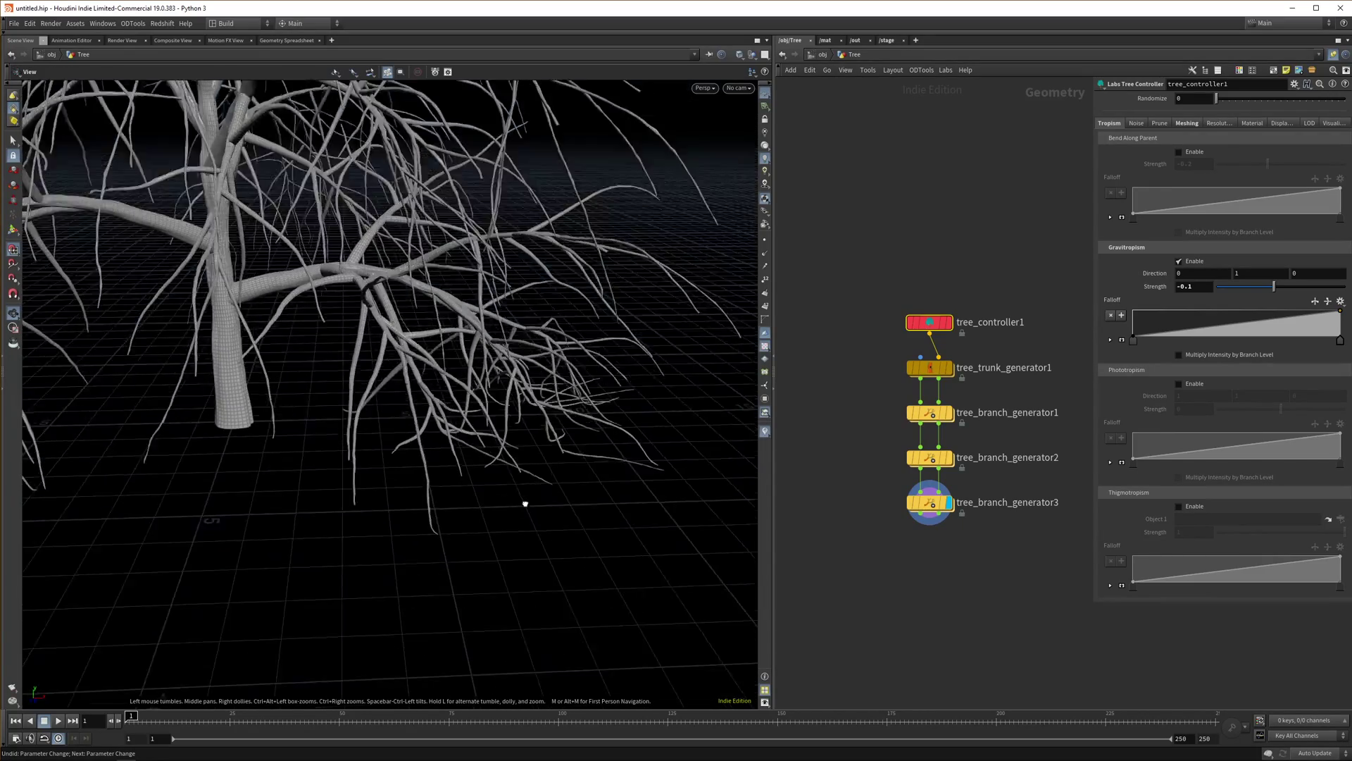
{"action": "right_click_drag", "start_coordinate": [525, 501], "coordinate": [526, 640], "text": "alt"}
{"action": "middle_click_drag", "start_coordinate": [441, 398], "coordinate": [524, 597], "text": "alt"}
{"action": "left_click_drag", "start_coordinate": [525, 597], "coordinate": [526, 583], "text": "alt"}
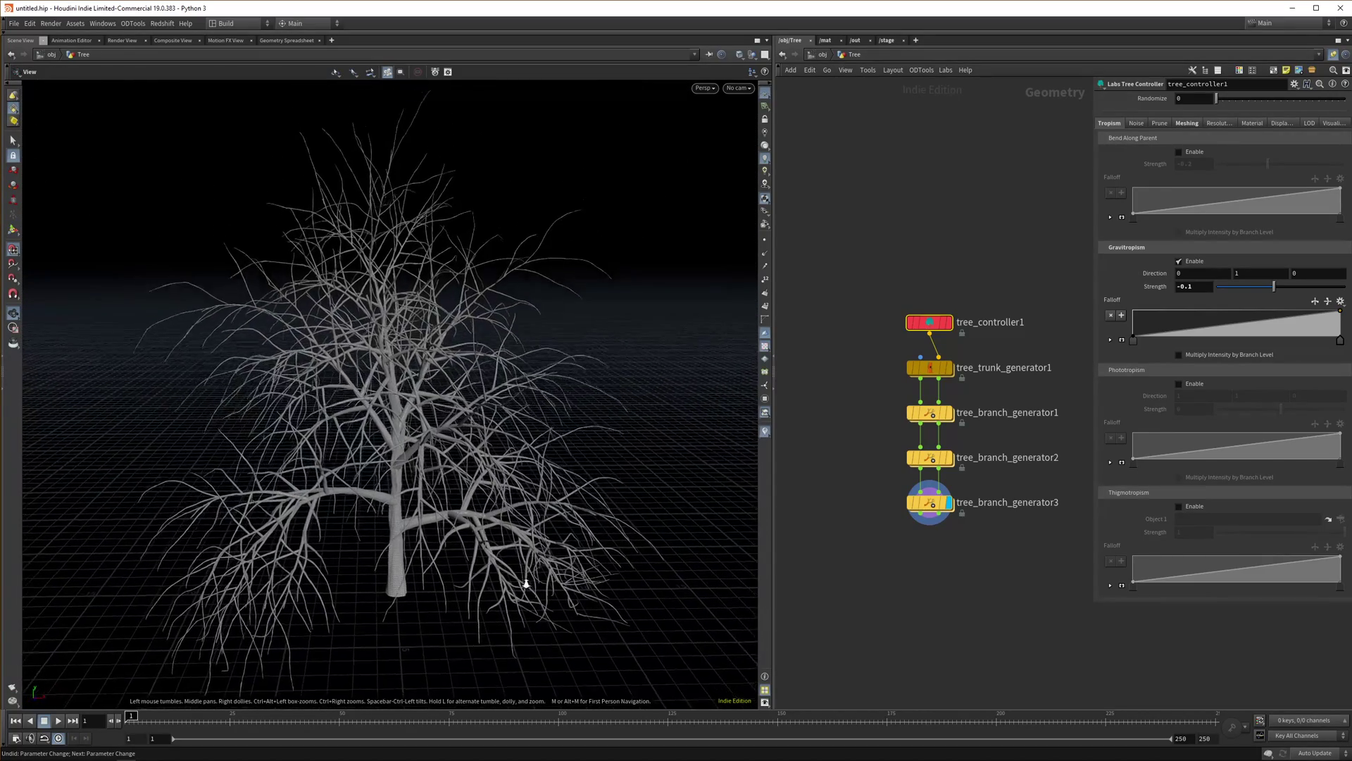
{"action": "right_click_drag", "start_coordinate": [525, 583], "coordinate": [525, 600], "text": "alt"}
{"action": "middle_click_drag", "start_coordinate": [526, 600], "coordinate": [557, 587], "text": "alt"}
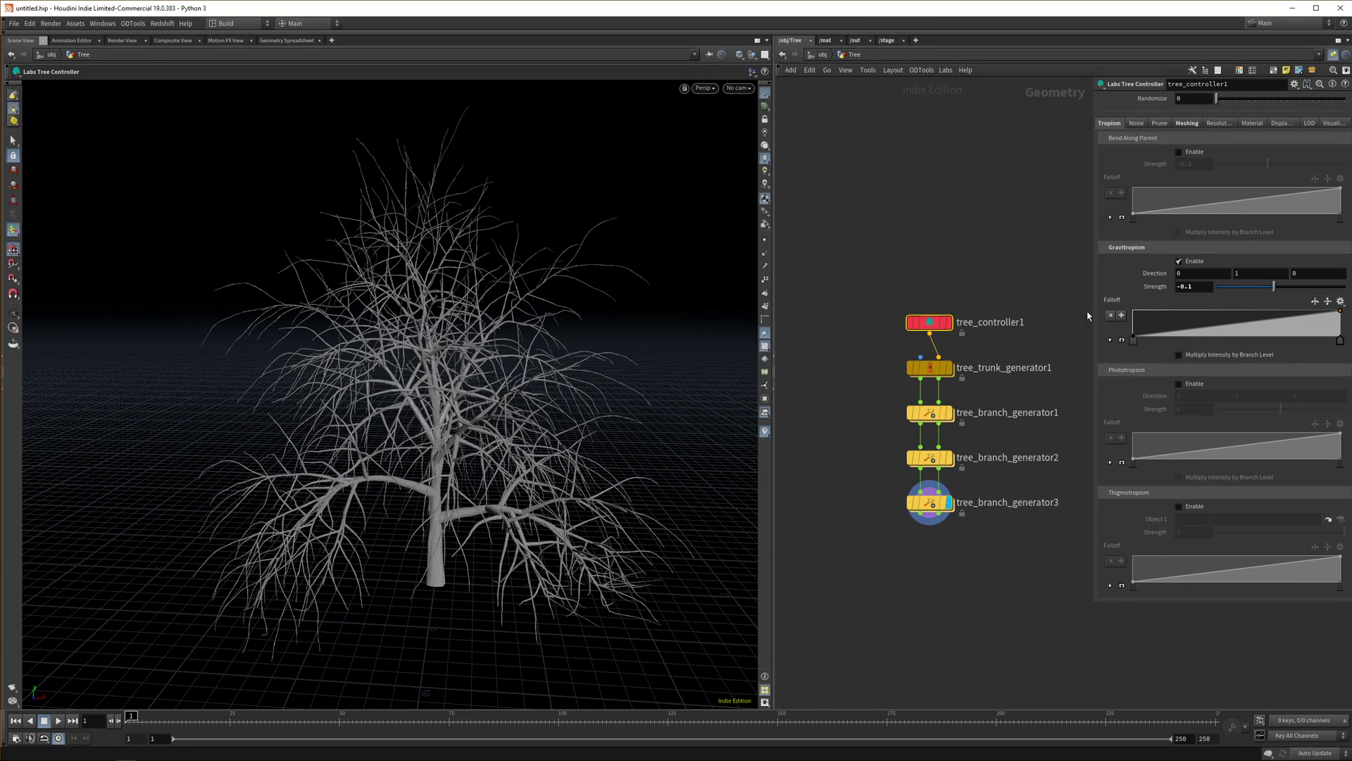
Disable Gravitropism, try Phototropism with direction 1, 1, 0 and strength -15.6, and undo the Phototropism changes
{"action": "left_click", "coordinate": [1180, 261]}
{"action": "left_click", "coordinate": [1179, 384]}
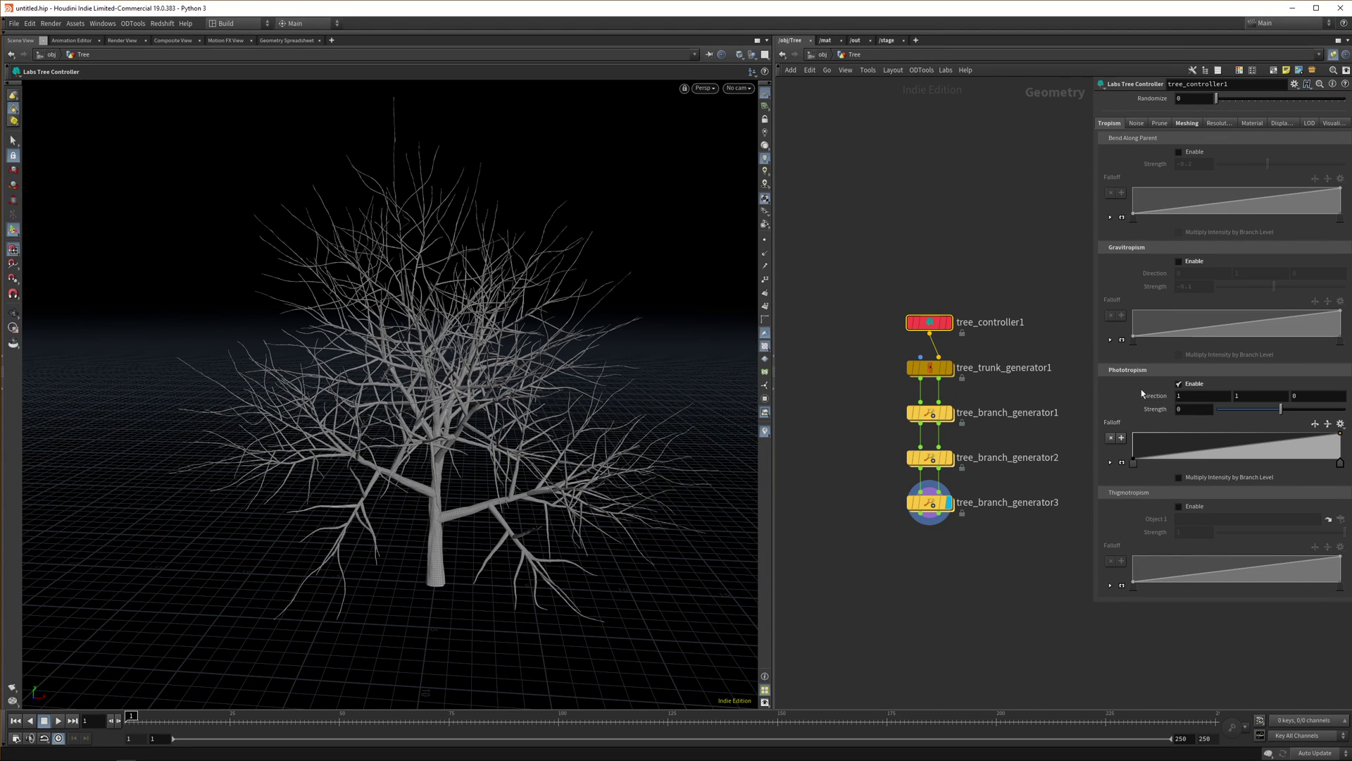
{"action": "middle_click_drag", "start_coordinate": [1183, 398], "coordinate": [1274, 415]}
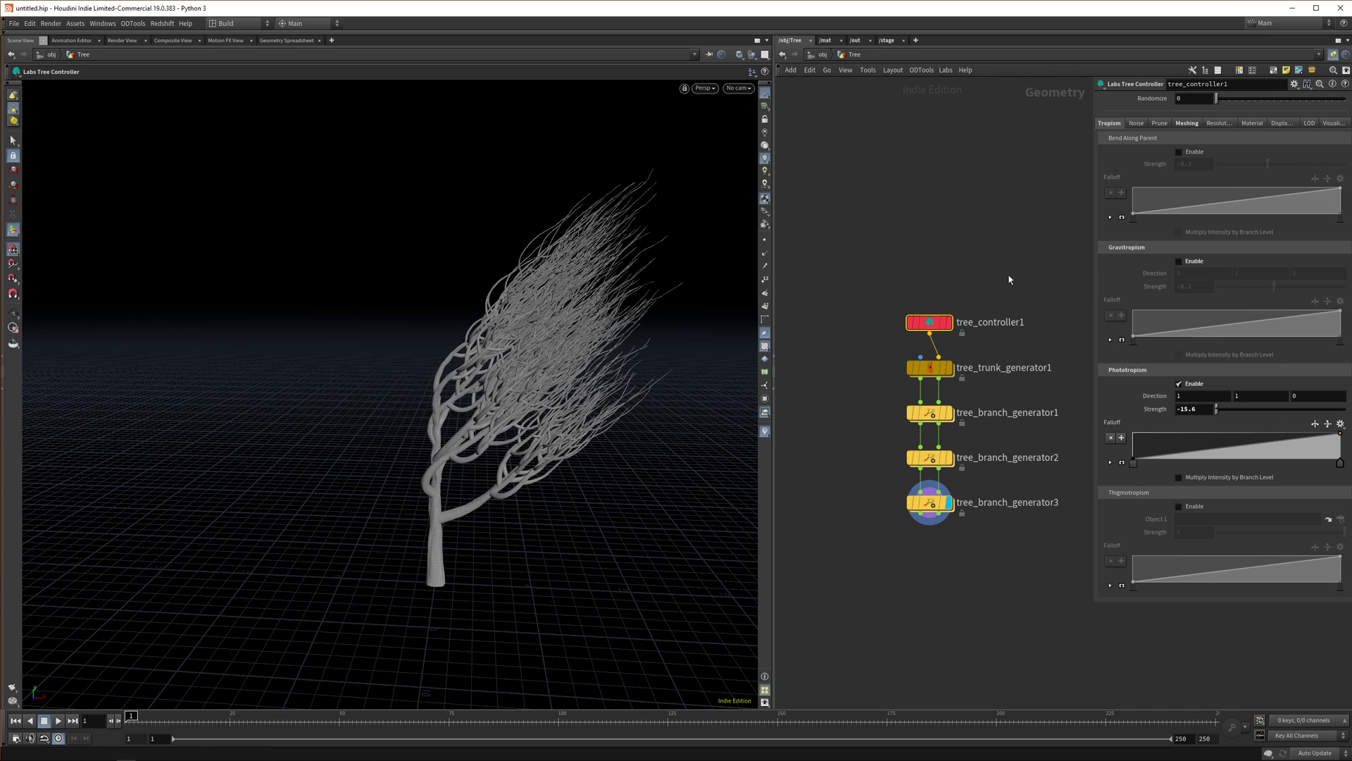
{"action": "key", "text": "ctrl+z"}
{"action": "key", "text": "ctrl+z"}
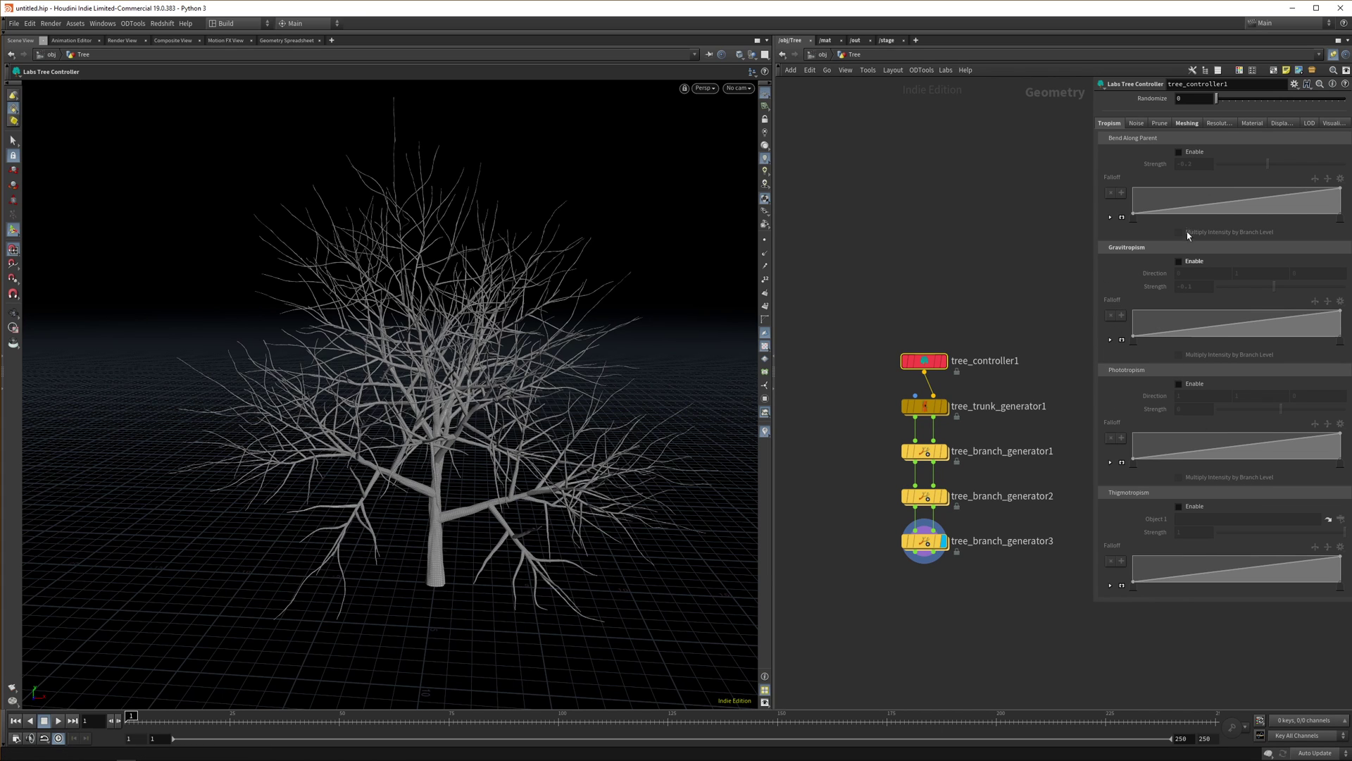
Re-enable Gravitropism and Bend Along Parent, then try a Gravitropism strength of -0.3 and settle on -0.2
{"action": "left_click", "coordinate": [1179, 261]}
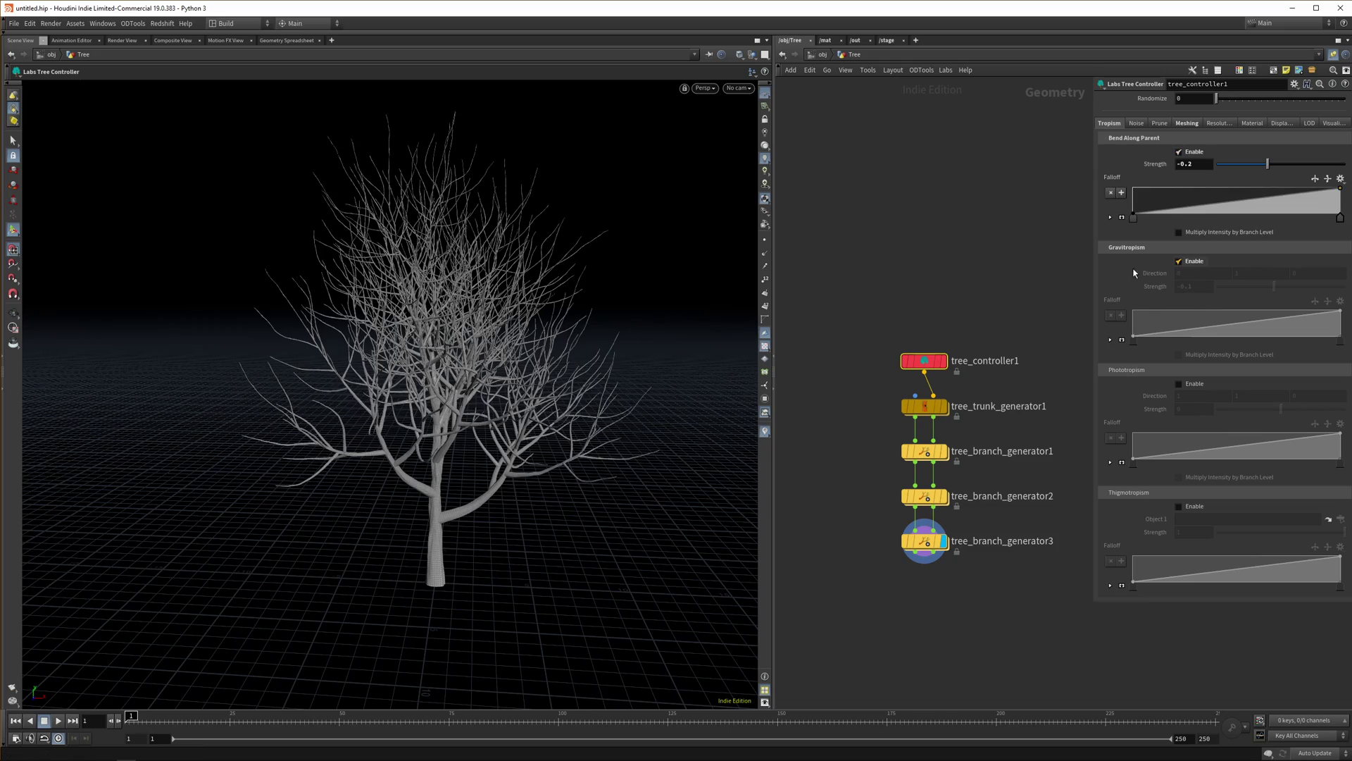
{"action": "left_click_drag", "start_coordinate": [493, 415], "coordinate": [465, 436], "text": "alt"}
{"action": "left_click", "coordinate": [1203, 282]}
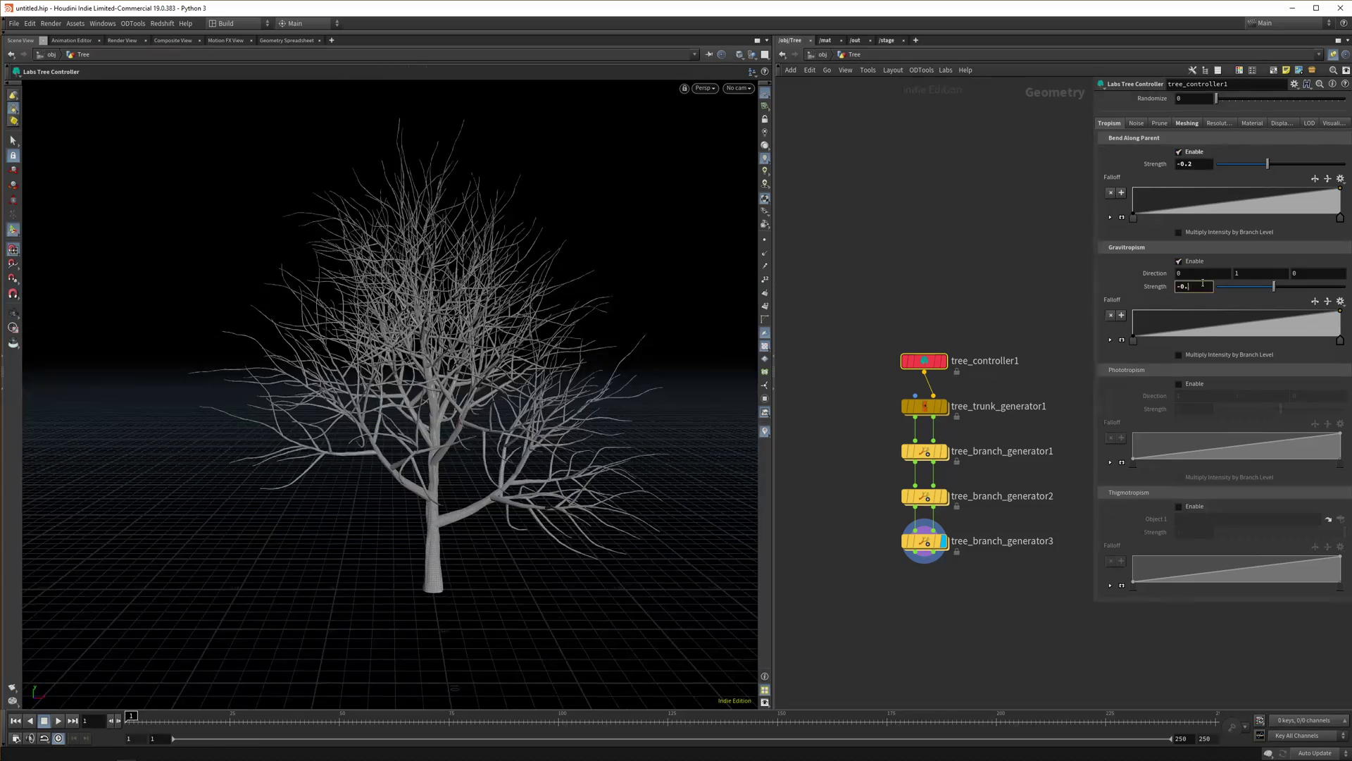
{"action": "type", "text": "-0.3"}
{"action": "key", "text": "Return"}
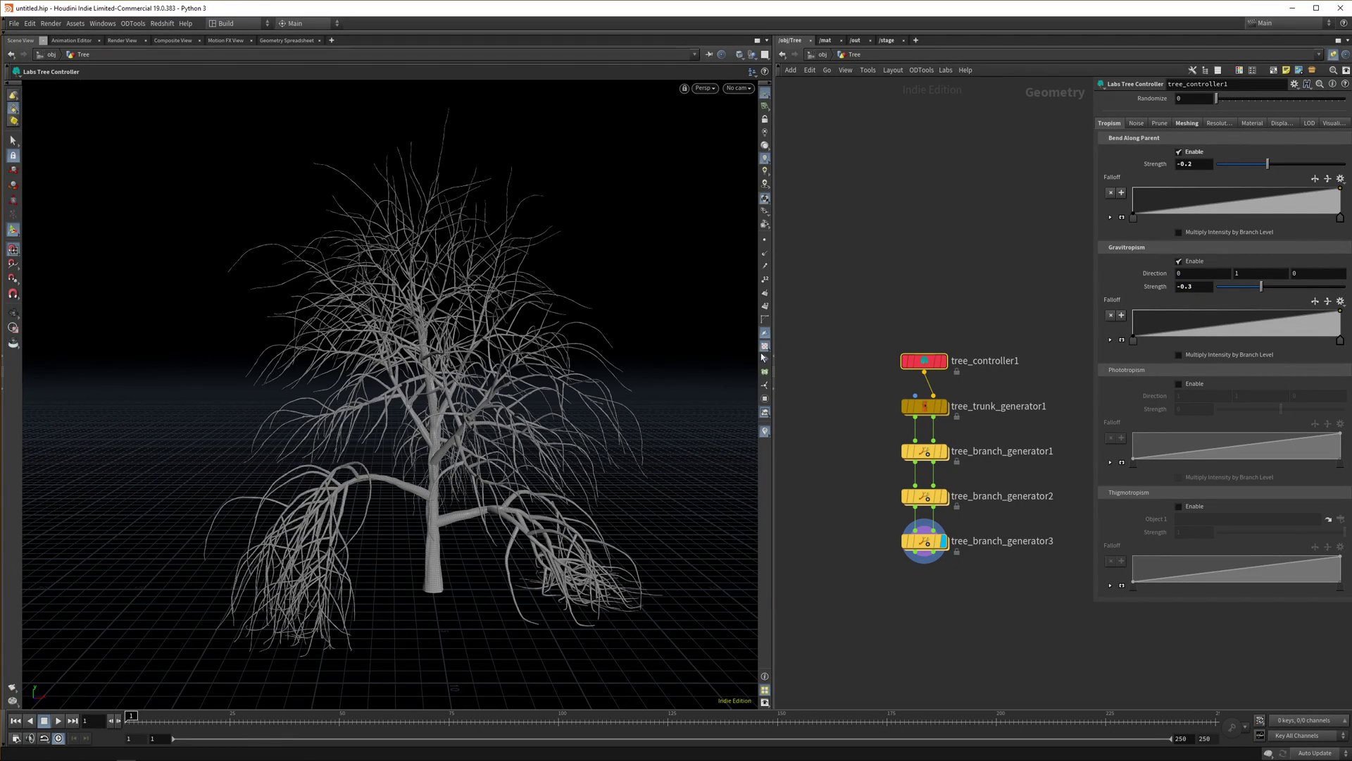
{"action": "type", "text": "-0.2"}
{"action": "key", "text": "Return"}
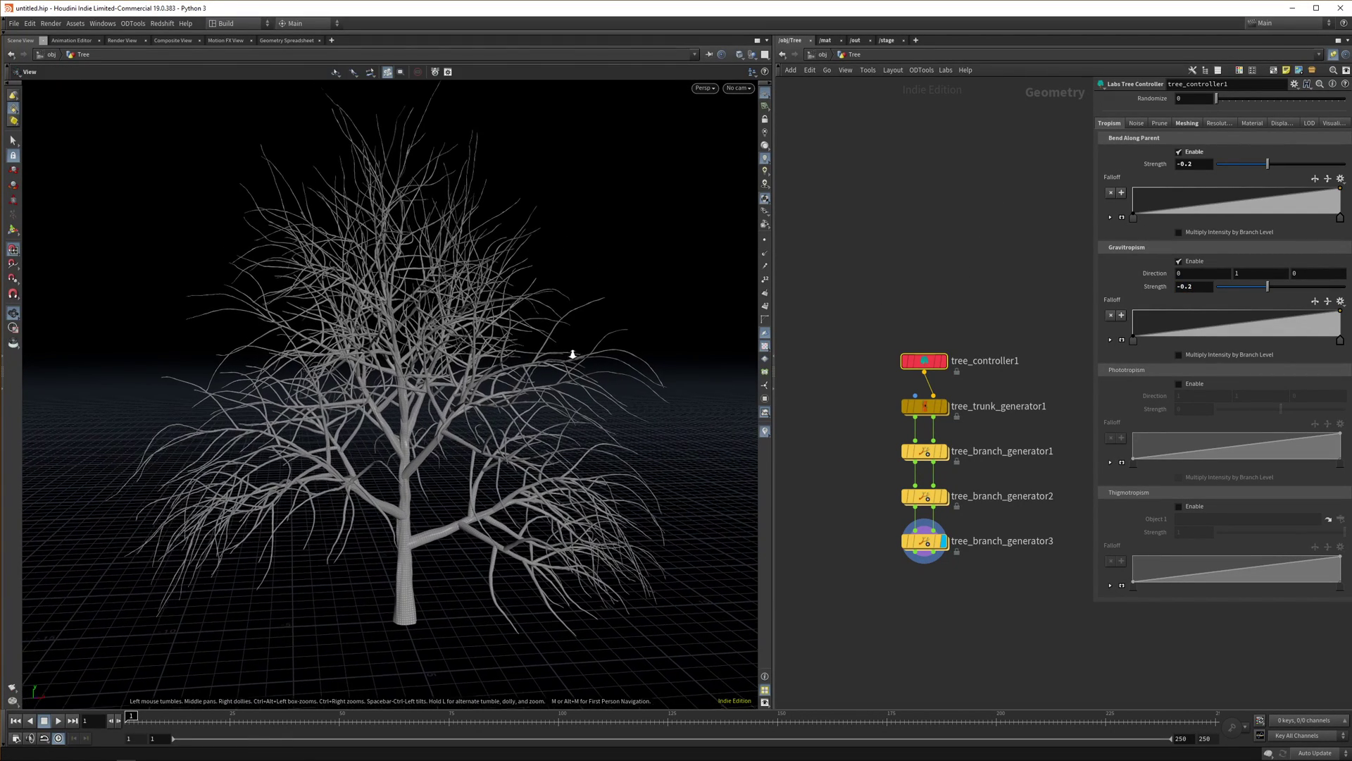
Check the tree controller's line noise settings and place a Null node below the third branch generator
{"action": "left_click", "coordinate": [1135, 123]}
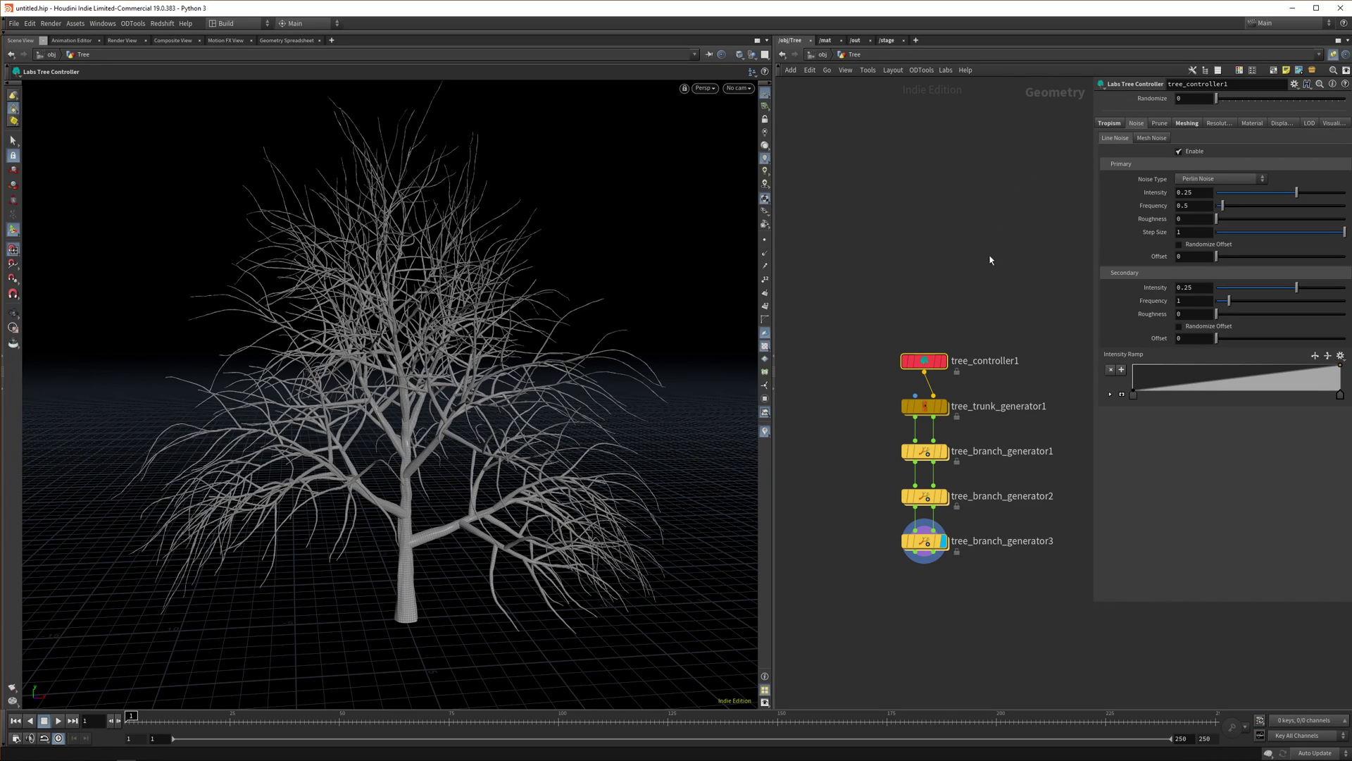
{"action": "key", "text": "Tab"}
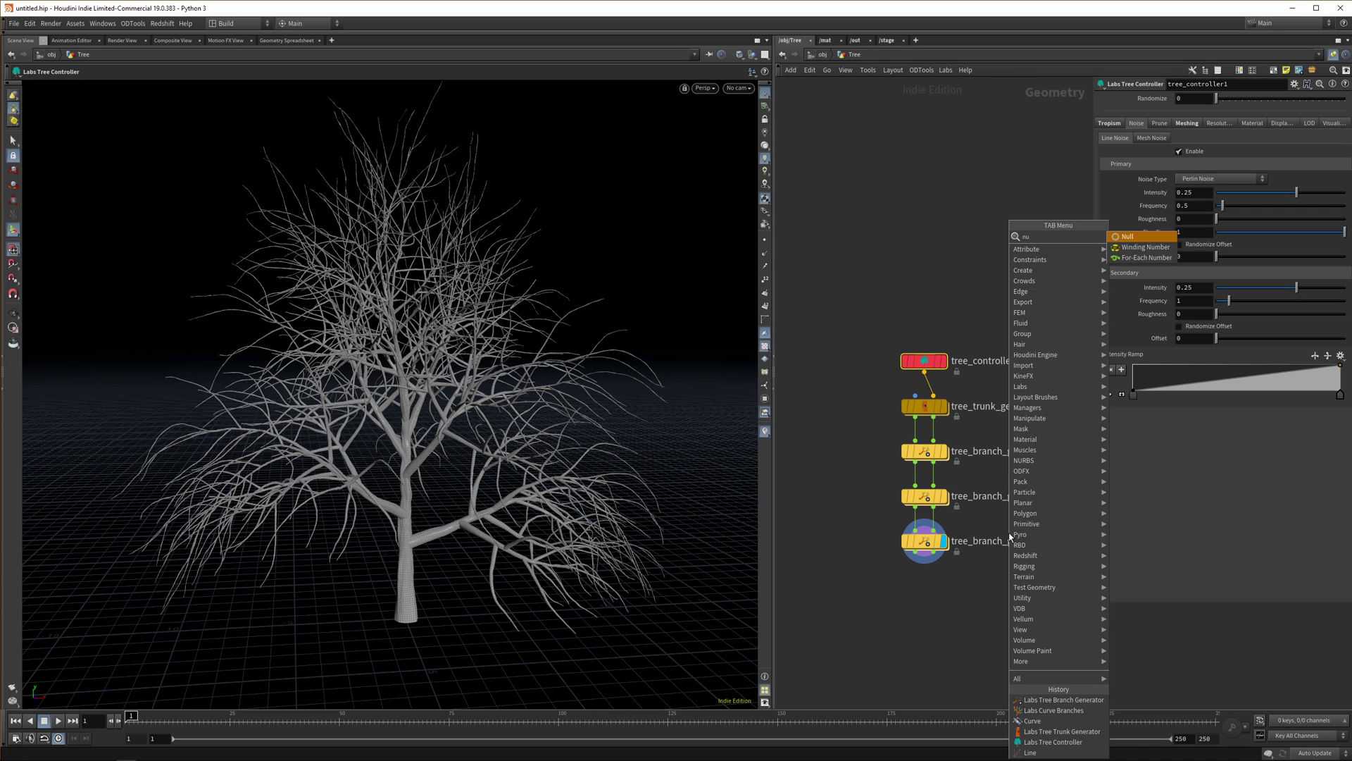
{"action": "left_click", "coordinate": [1005, 533]}
{"action": "left_click", "coordinate": [994, 629]}
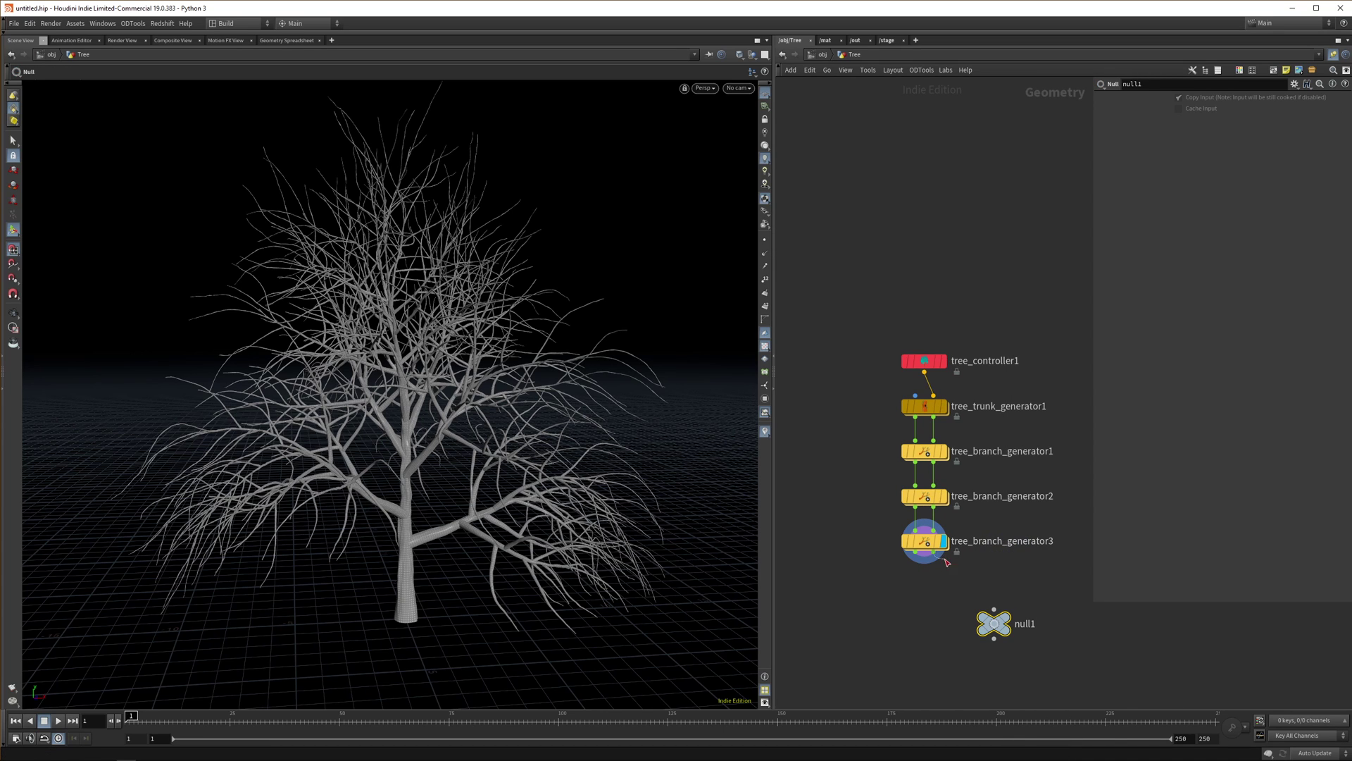
Connect the third branch generator's curve output to the Null, display the Null and inspect the tree's curve skeleton
{"action": "left_click_drag", "start_coordinate": [946, 562], "coordinate": [939, 560]}
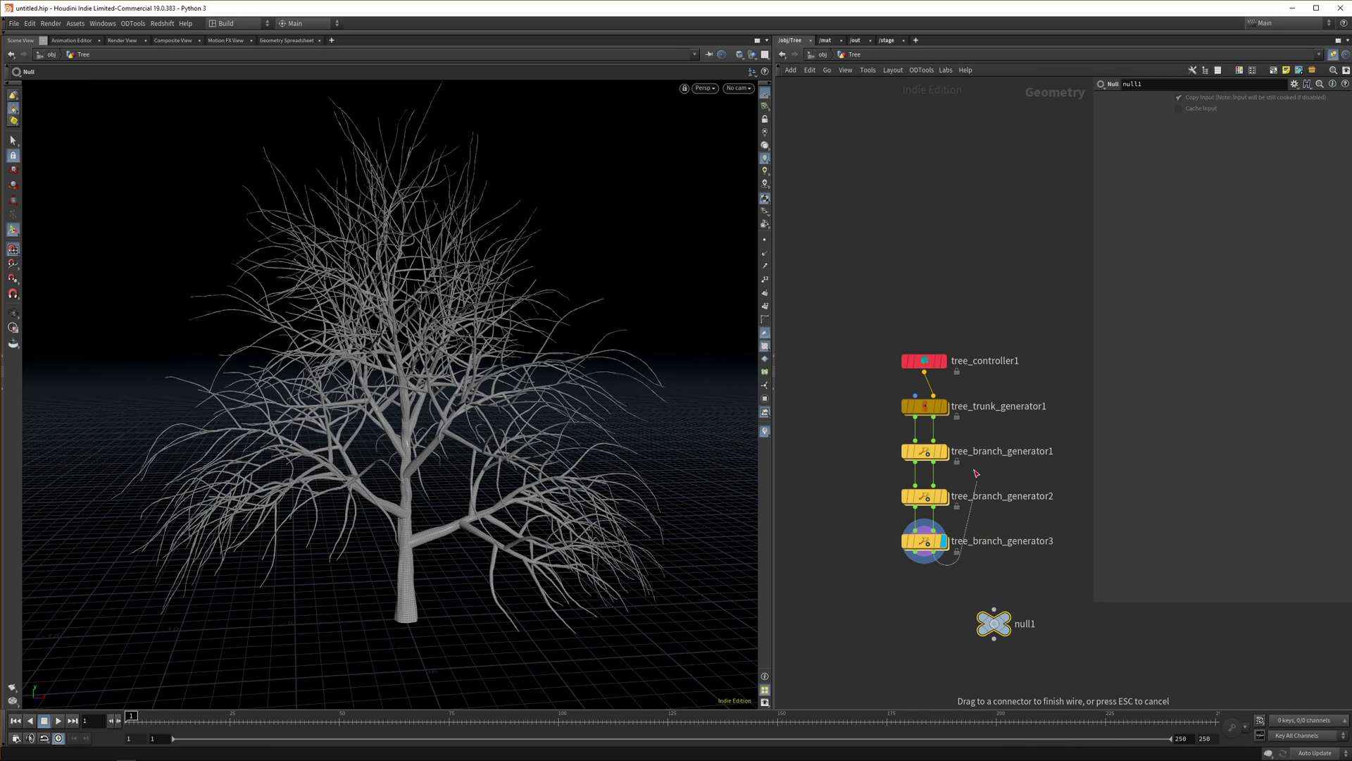
{"action": "left_click", "coordinate": [997, 620]}
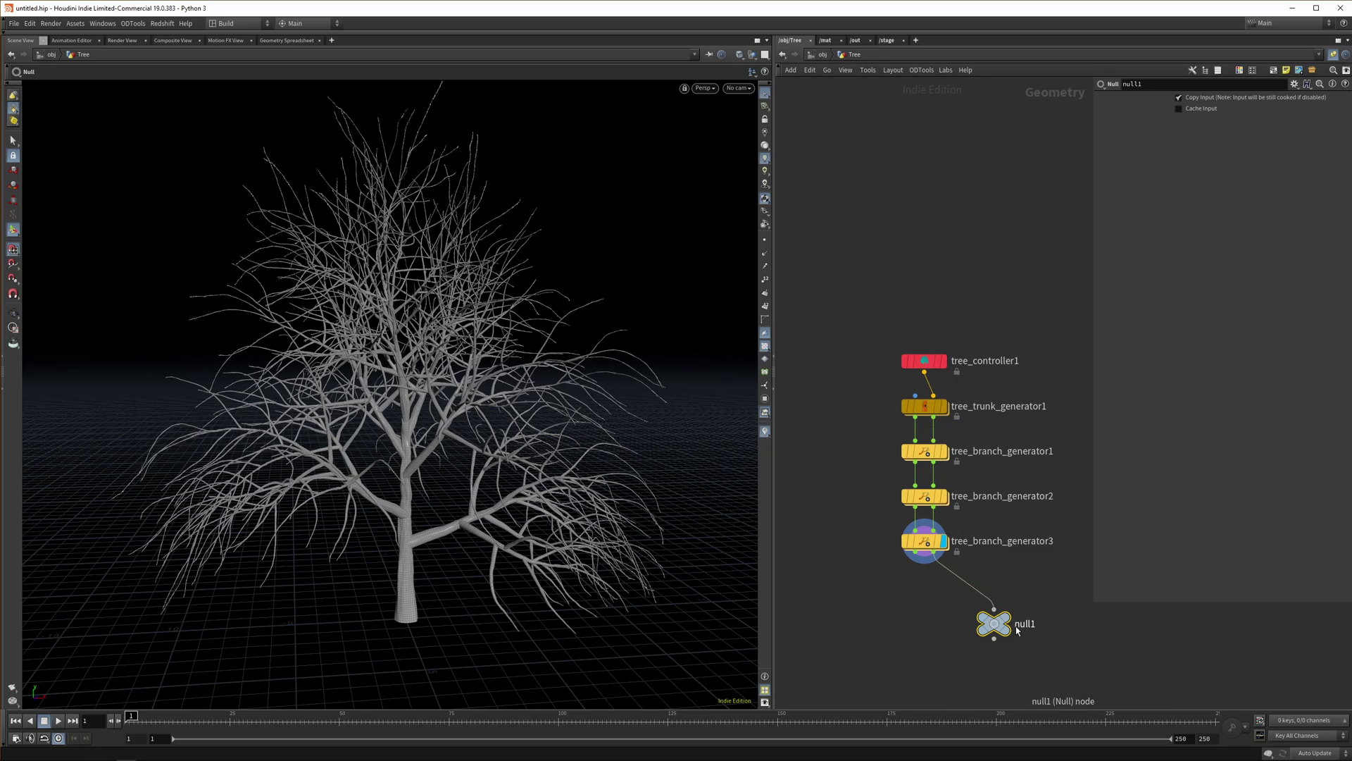
{"action": "left_click", "coordinate": [1006, 619]}
{"action": "key", "text": "Escape"}
{"action": "left_click_drag", "start_coordinate": [413, 498], "coordinate": [436, 529]}
{"action": "key", "text": "Return"}
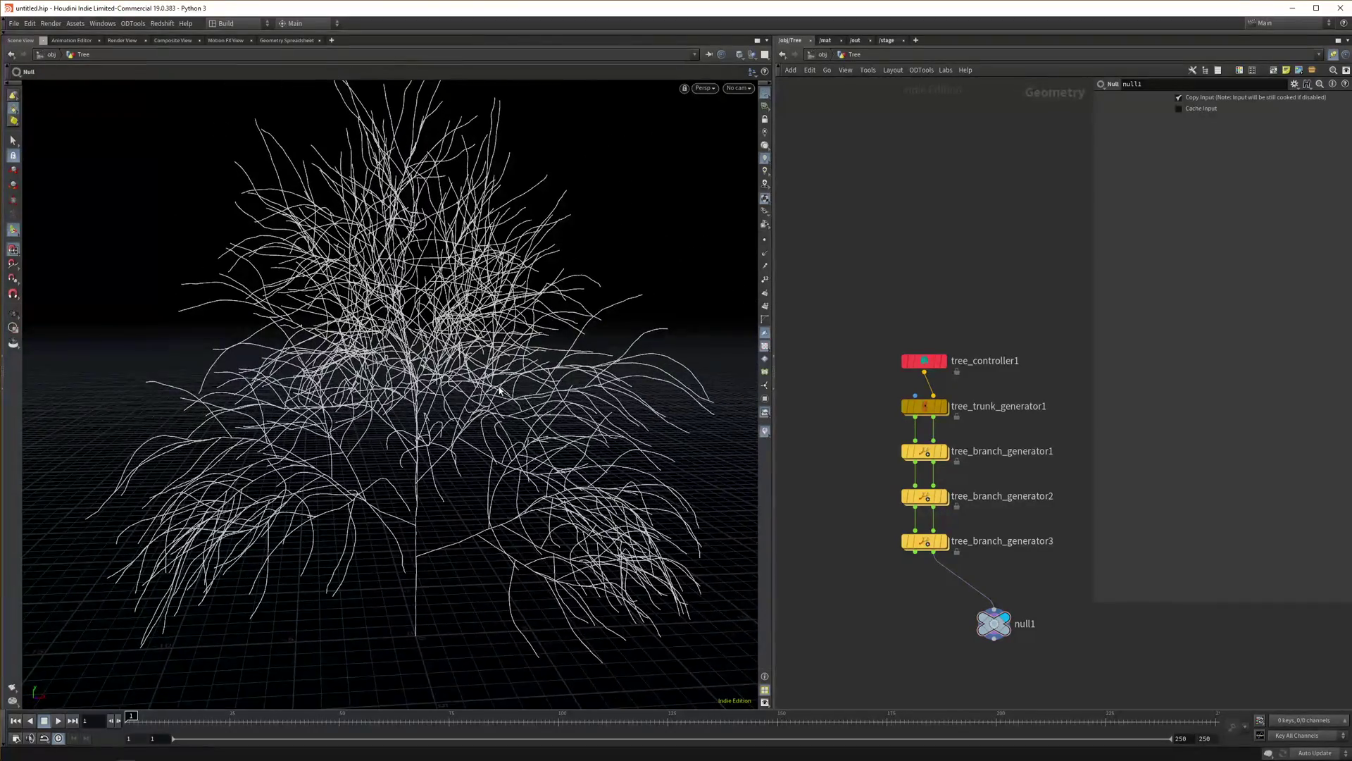
{"action": "left_click_drag", "start_coordinate": [499, 389], "coordinate": [512, 490]}
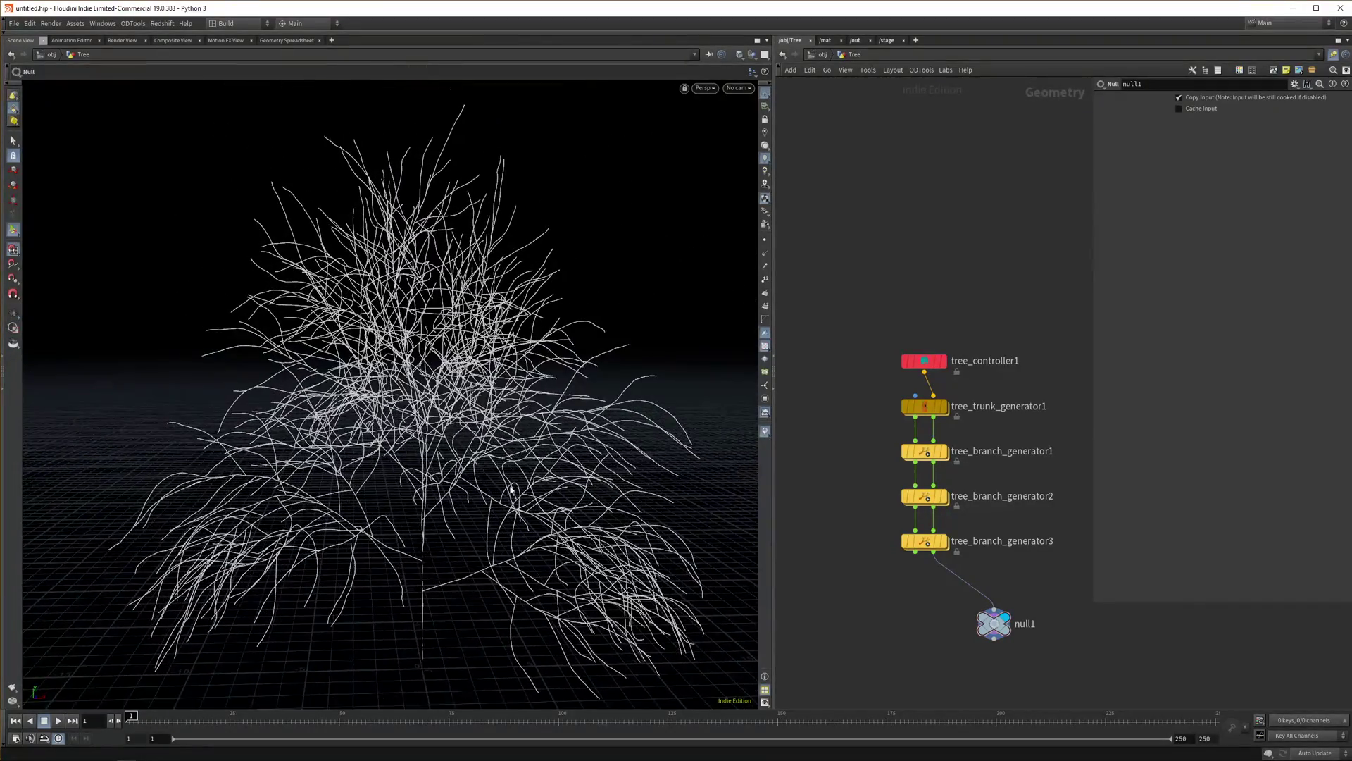
{"action": "middle_click_drag", "start_coordinate": [511, 487], "coordinate": [516, 472]}
Try a different primary line noise intensity on the tree controller, undo it, and look through the available noise types
{"action": "left_click", "coordinate": [924, 361]}
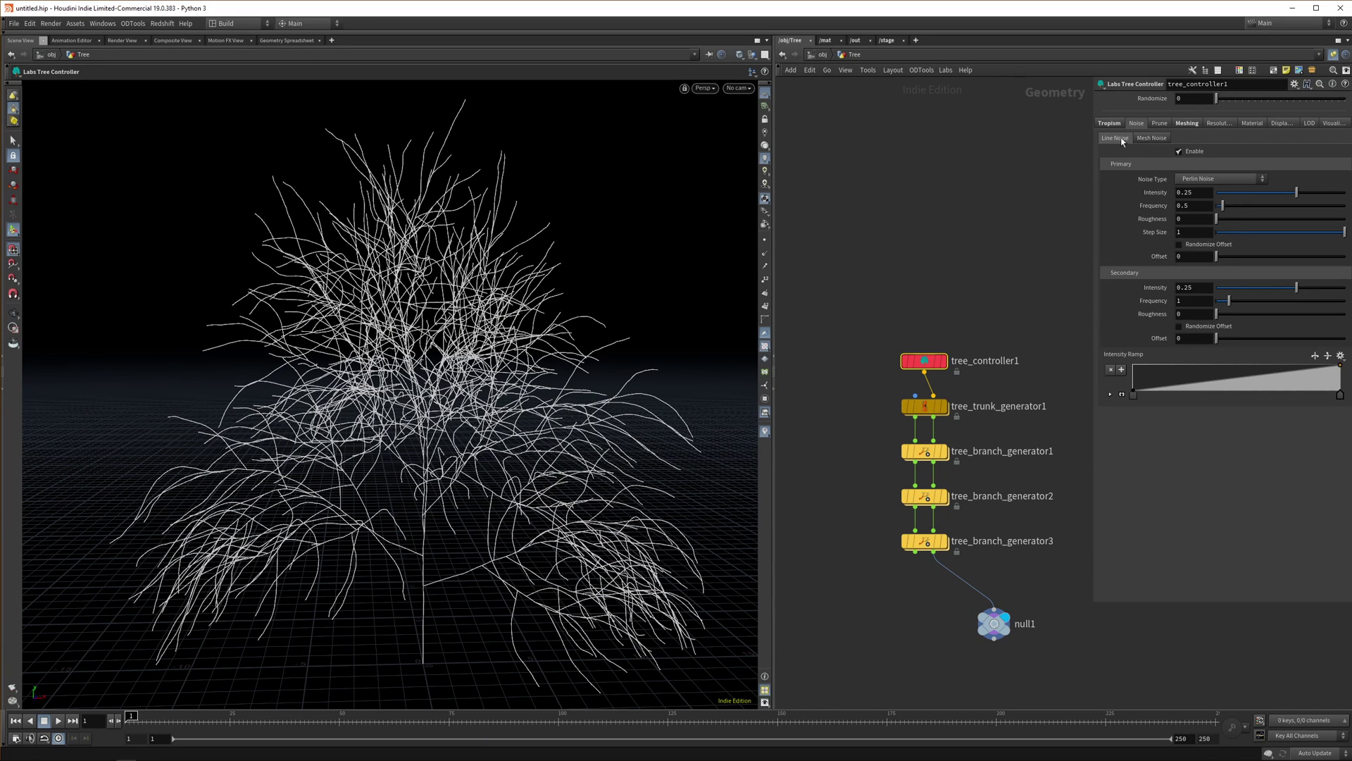
{"action": "middle_click_drag", "start_coordinate": [1196, 193], "coordinate": [1316, 197]}
{"action": "mouse_move", "coordinate": [359, 555]}
{"action": "left_mouse_down", "text": "alt"}
{"action": "mouse_move", "coordinate": [343, 502]}
{"action": "mouse_move", "coordinate": [366, 578]}
{"action": "left_mouse_up", "text": "alt"}
{"action": "key", "text": "ctrl+z"}
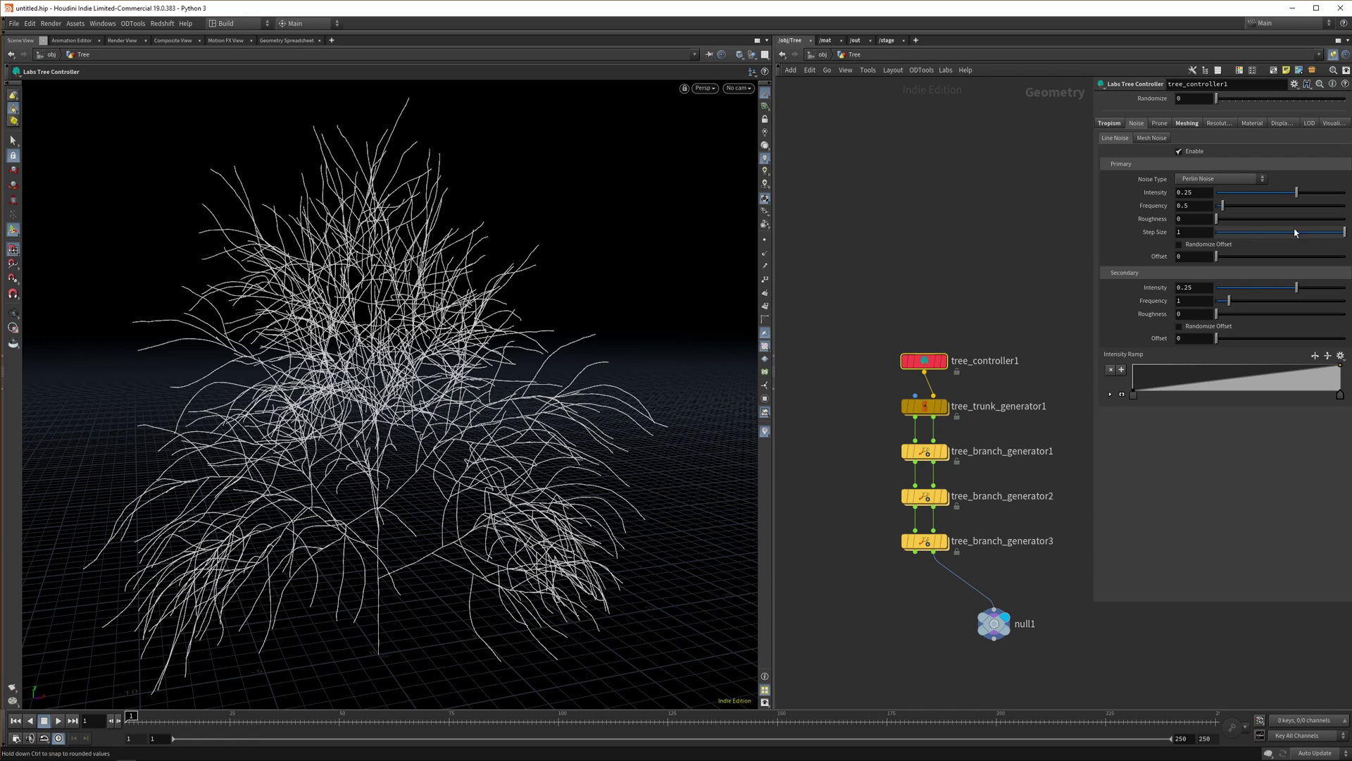
{"action": "left_click", "coordinate": [1210, 179]}
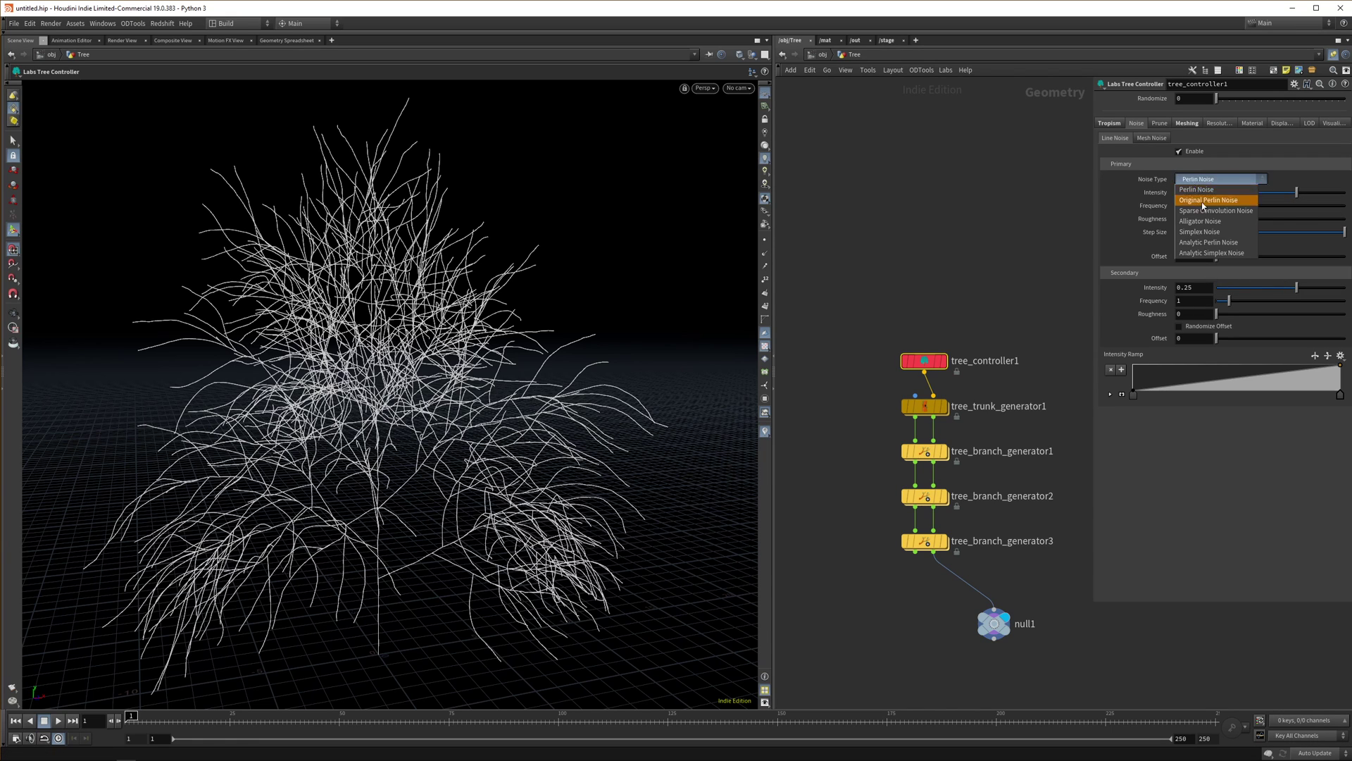
{"action": "left_click", "coordinate": [1007, 196]}
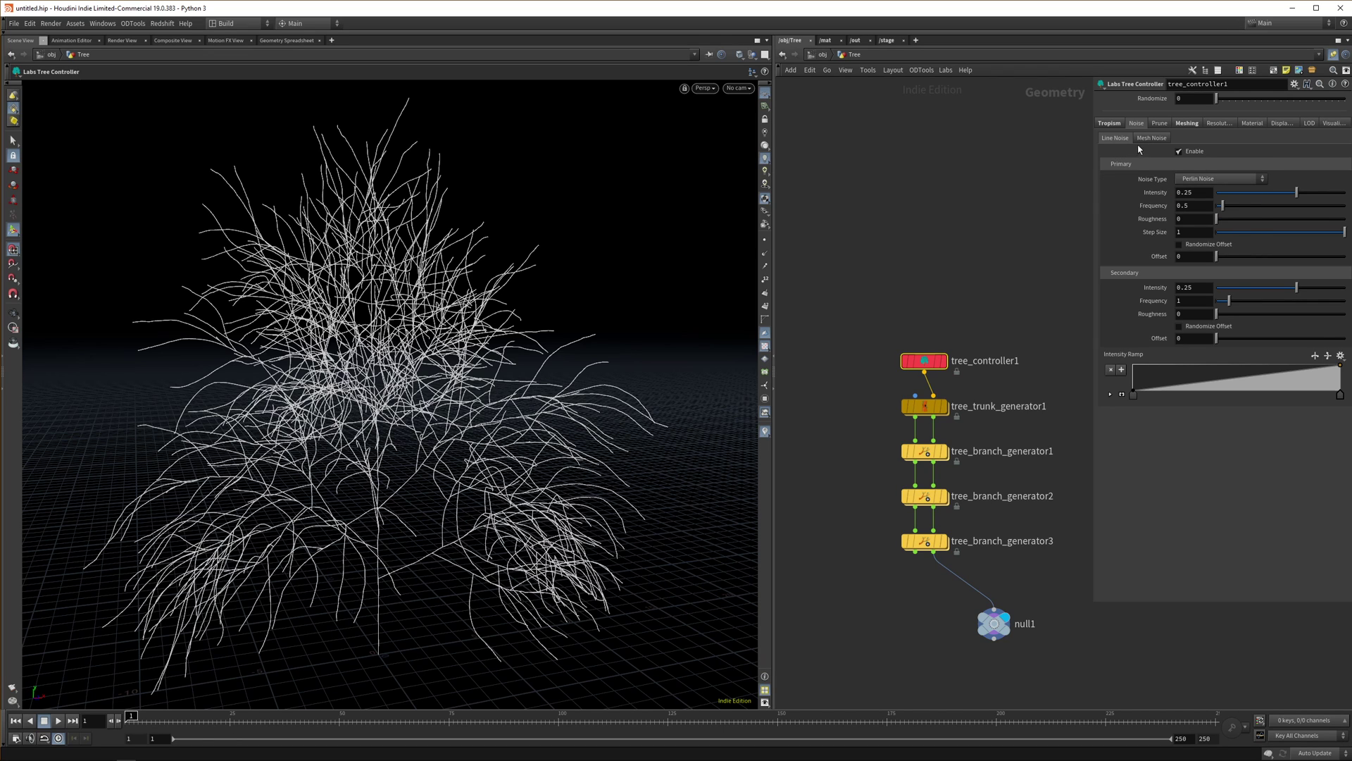
Display the third branch generator again and compare the trunk and branches close up with the controller's mesh noise disabled and enabled
{"action": "left_click", "coordinate": [944, 541]}
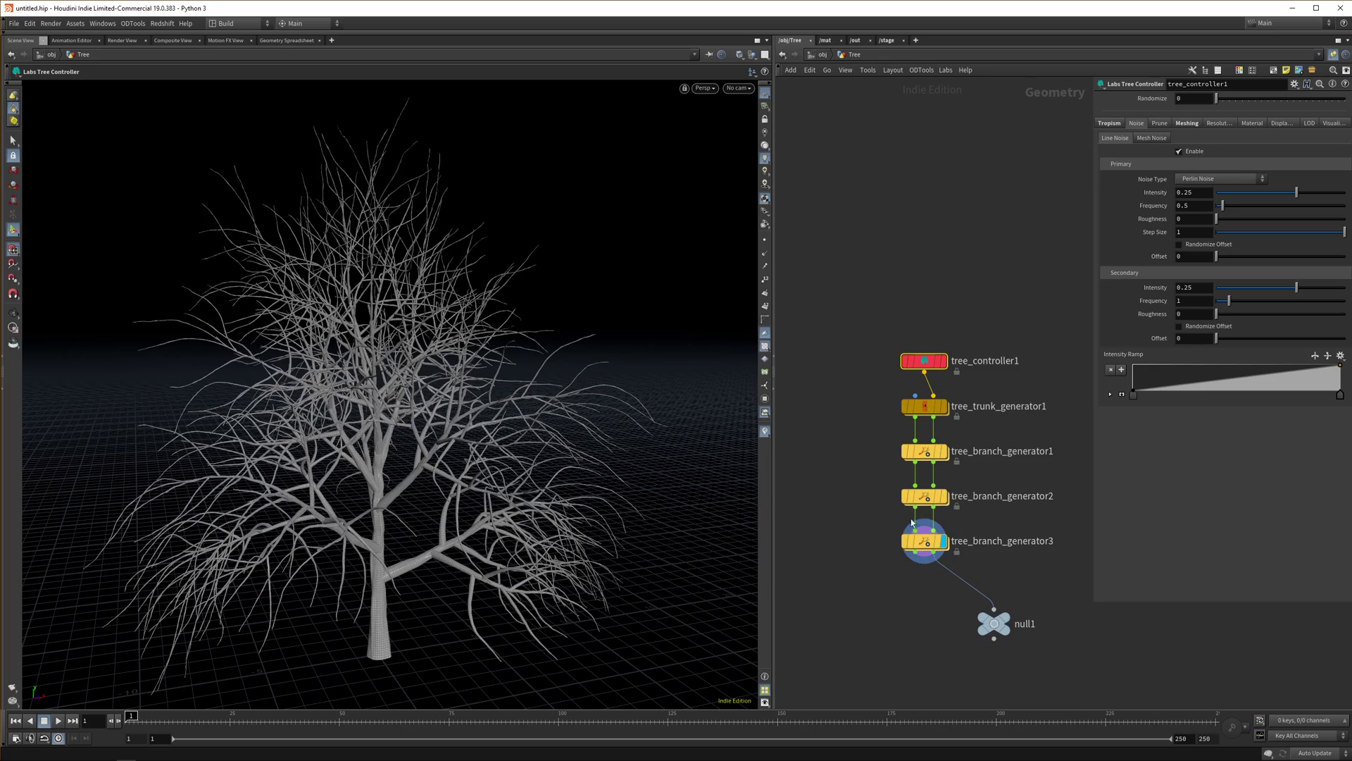
{"action": "left_click", "coordinate": [1152, 137]}
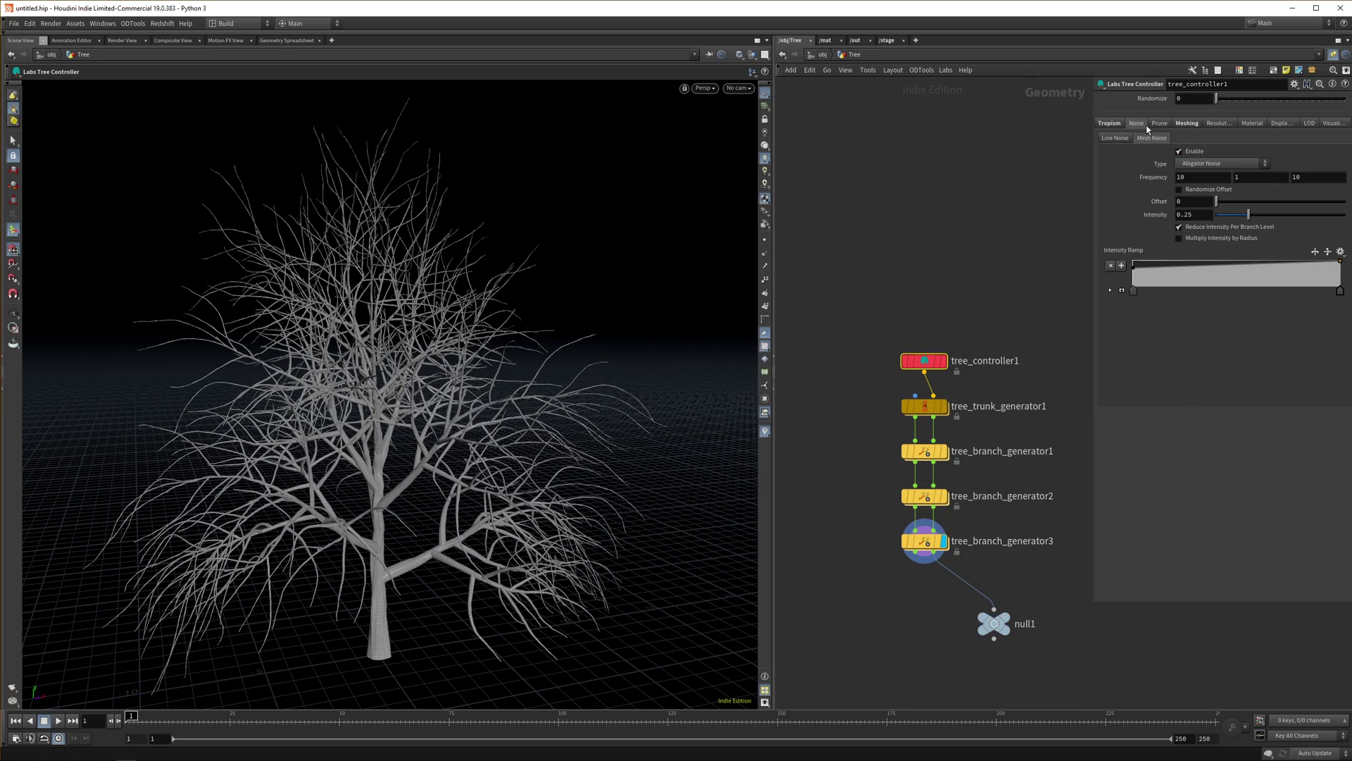
{"action": "right_click_drag", "start_coordinate": [389, 612], "coordinate": [243, 408], "text": "alt"}
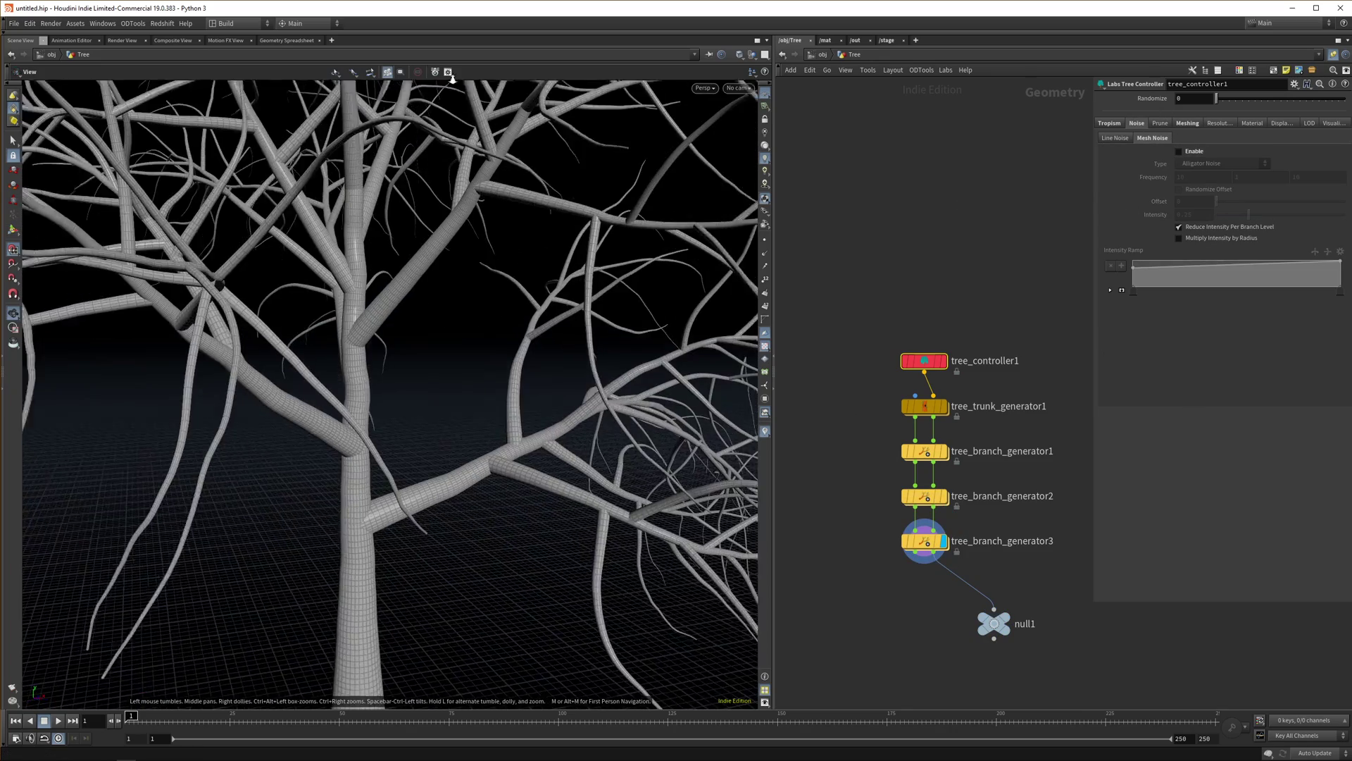
{"action": "middle_click_drag", "start_coordinate": [243, 408], "coordinate": [328, 396], "text": "alt"}
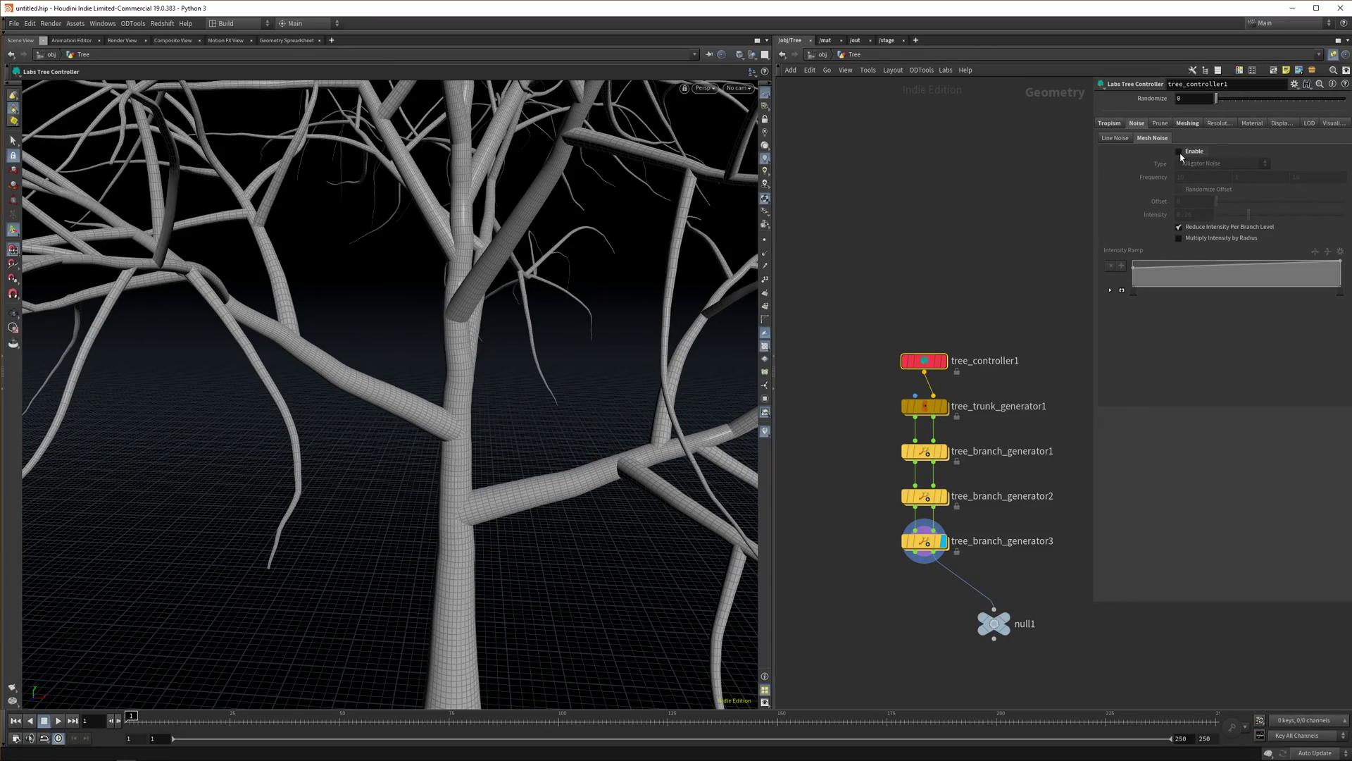
{"action": "left_click_drag", "start_coordinate": [429, 452], "coordinate": [439, 424], "text": "alt"}
{"action": "right_click_drag", "start_coordinate": [438, 426], "coordinate": [447, 535], "text": "alt"}
{"action": "left_click_drag", "start_coordinate": [447, 535], "coordinate": [369, 399]}
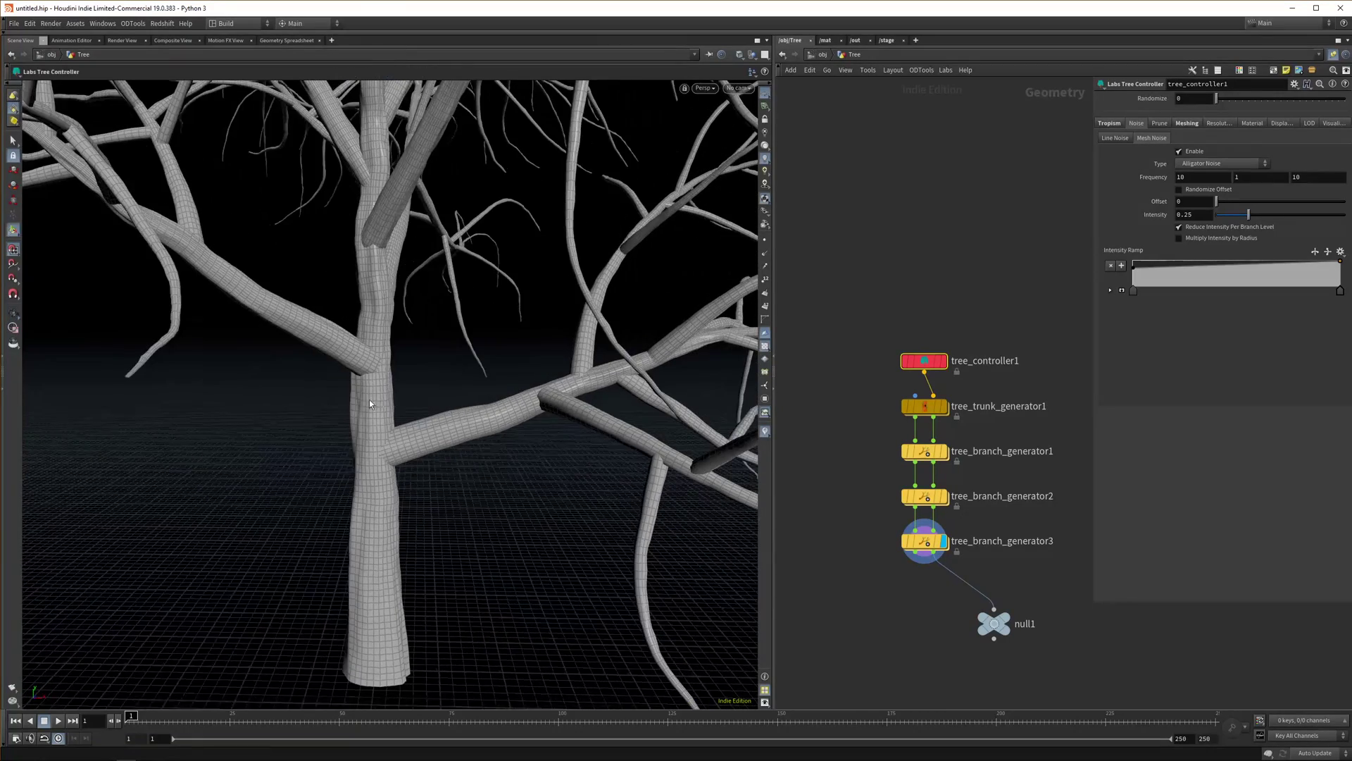
{"action": "right_click_drag", "start_coordinate": [369, 399], "coordinate": [368, 566], "text": "alt"}
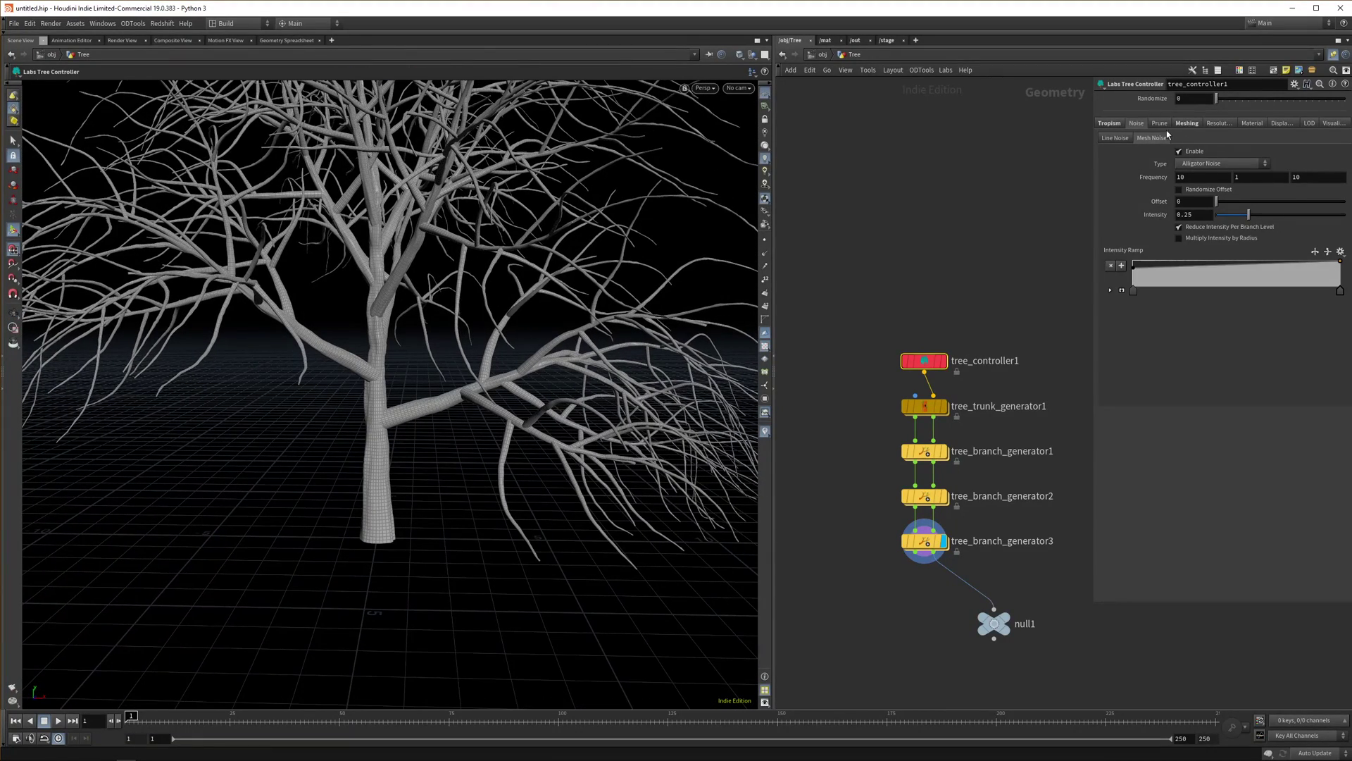
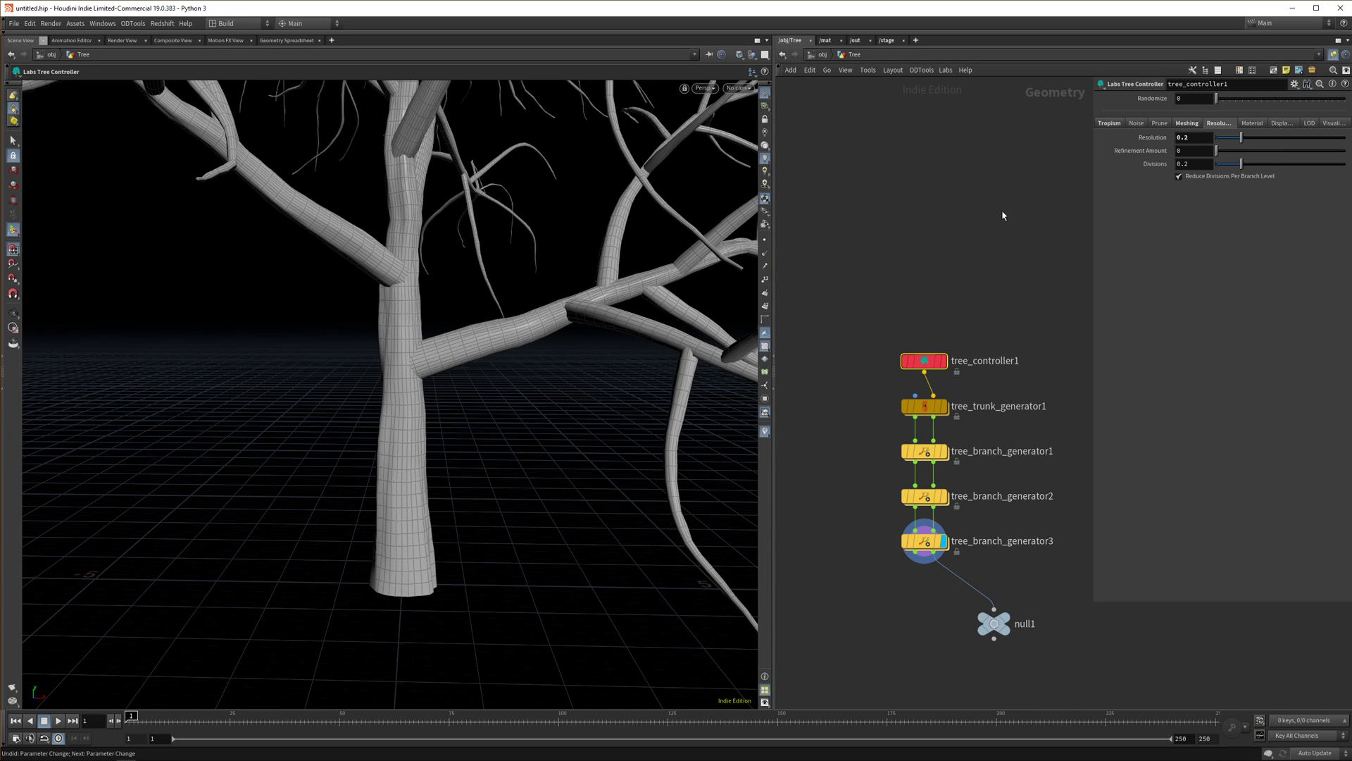
Undo the controller's resolution change, then inspect the third branch generator's mesh output information
{"action": "key", "text": "ctrl+z"}
{"action": "left_click", "coordinate": [1251, 123]}
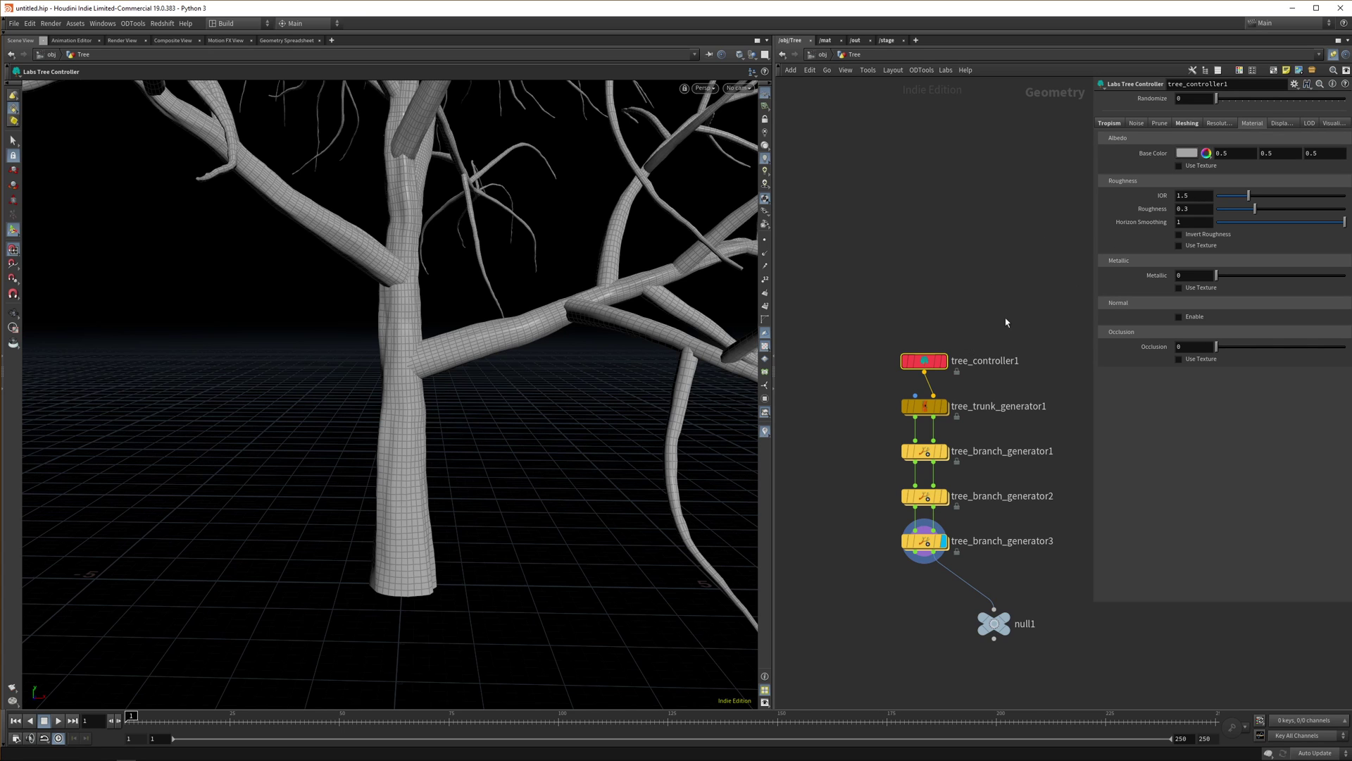
{"action": "middle_click_drag", "start_coordinate": [987, 497], "coordinate": [993, 423]}
{"action": "middle_click", "coordinate": [932, 469]}
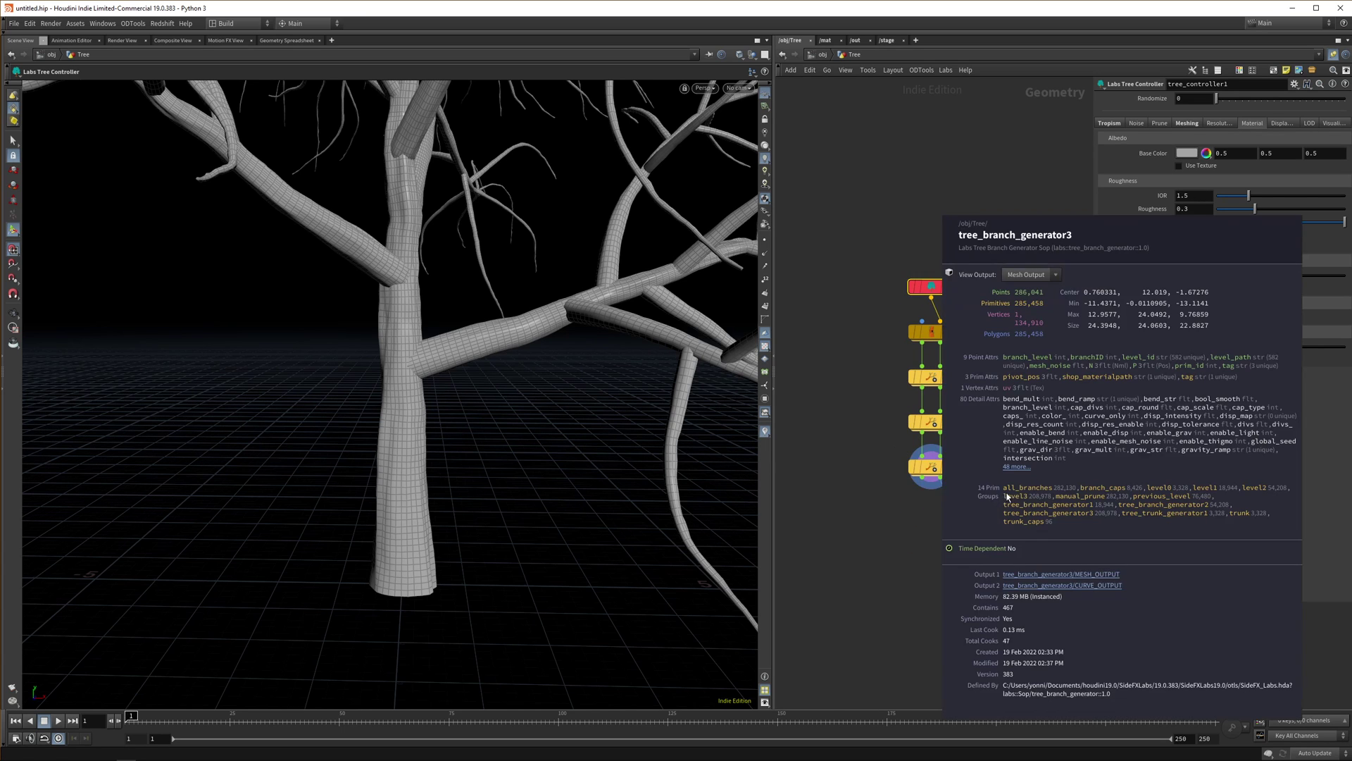
{"action": "middle_click_drag", "start_coordinate": [1033, 487], "coordinate": [877, 495]}
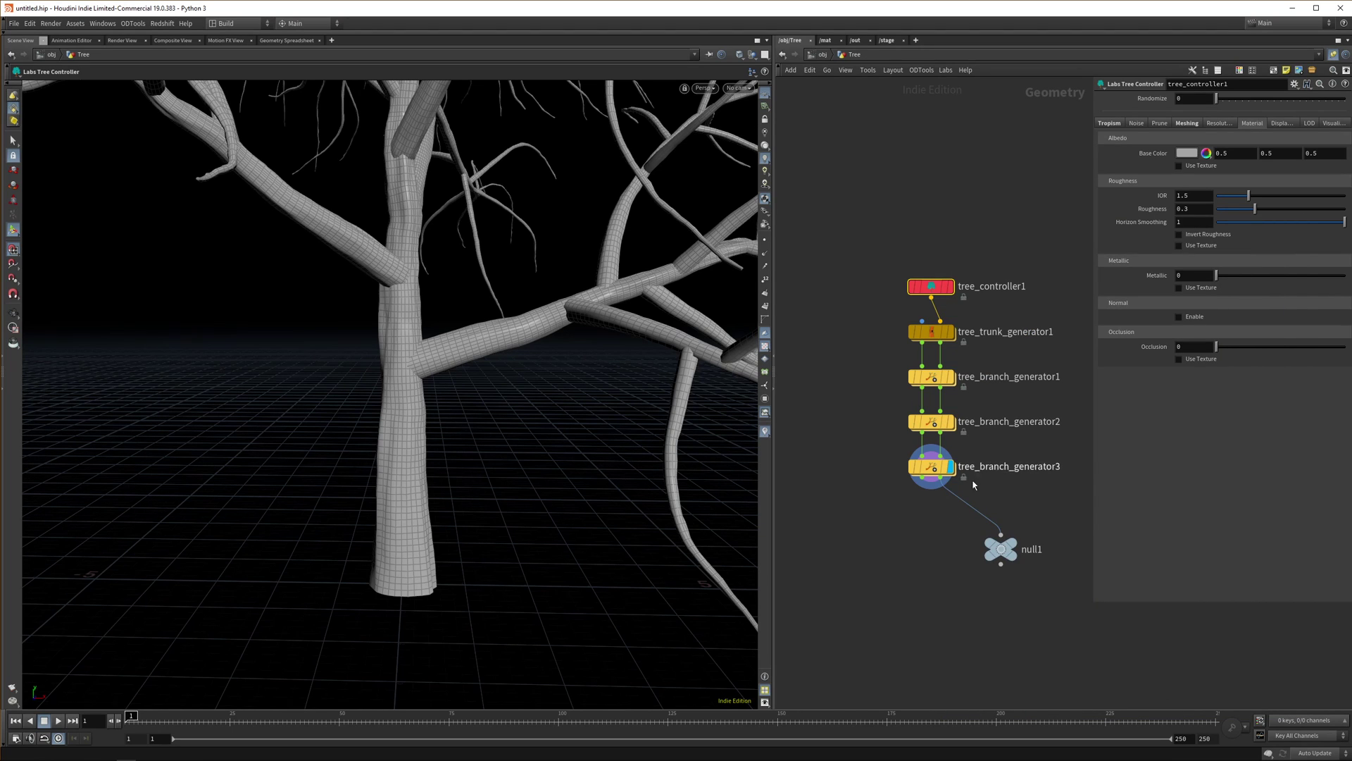
Move the Null farther from the branch chain and widen the parameter area while reviewing the controller's displacement and tropism settings
{"action": "left_click_drag", "start_coordinate": [1003, 550], "coordinate": [1059, 545]}
{"action": "middle_click_drag", "start_coordinate": [964, 519], "coordinate": [924, 521]}
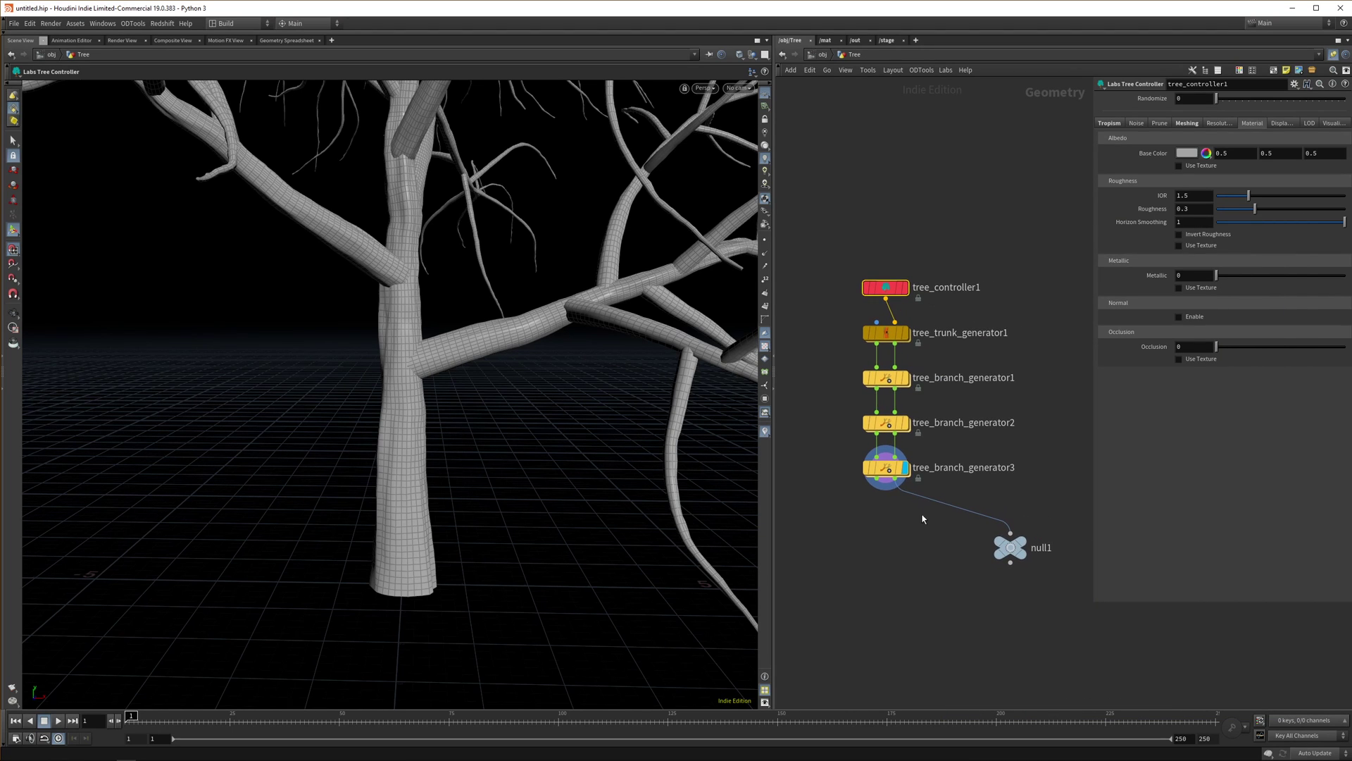
{"action": "right_click_drag", "start_coordinate": [691, 302], "coordinate": [669, 436], "text": "alt"}
{"action": "middle_click_drag", "start_coordinate": [688, 319], "coordinate": [674, 458], "text": "alt"}
{"action": "key", "text": "Return"}
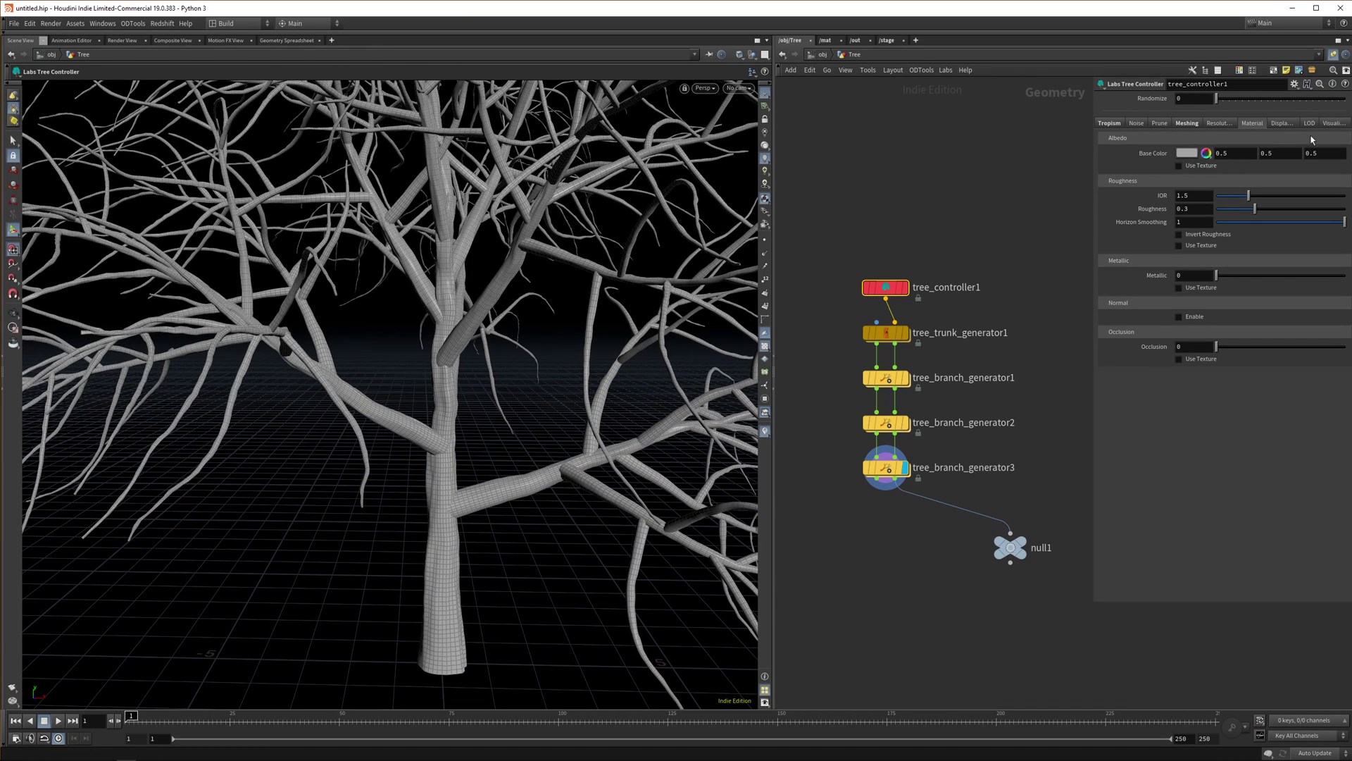
{"action": "left_click", "coordinate": [1282, 124]}
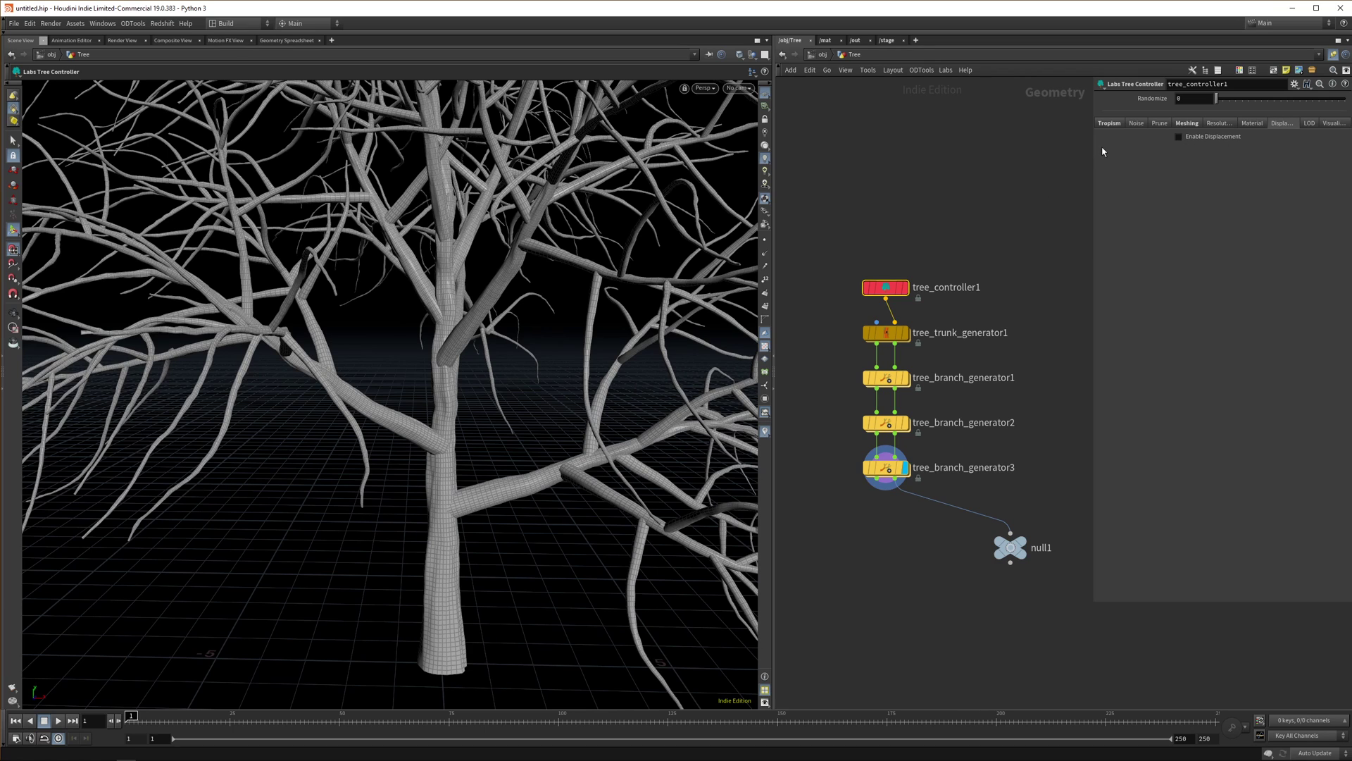
{"action": "left_click_drag", "start_coordinate": [1095, 152], "coordinate": [1077, 155]}
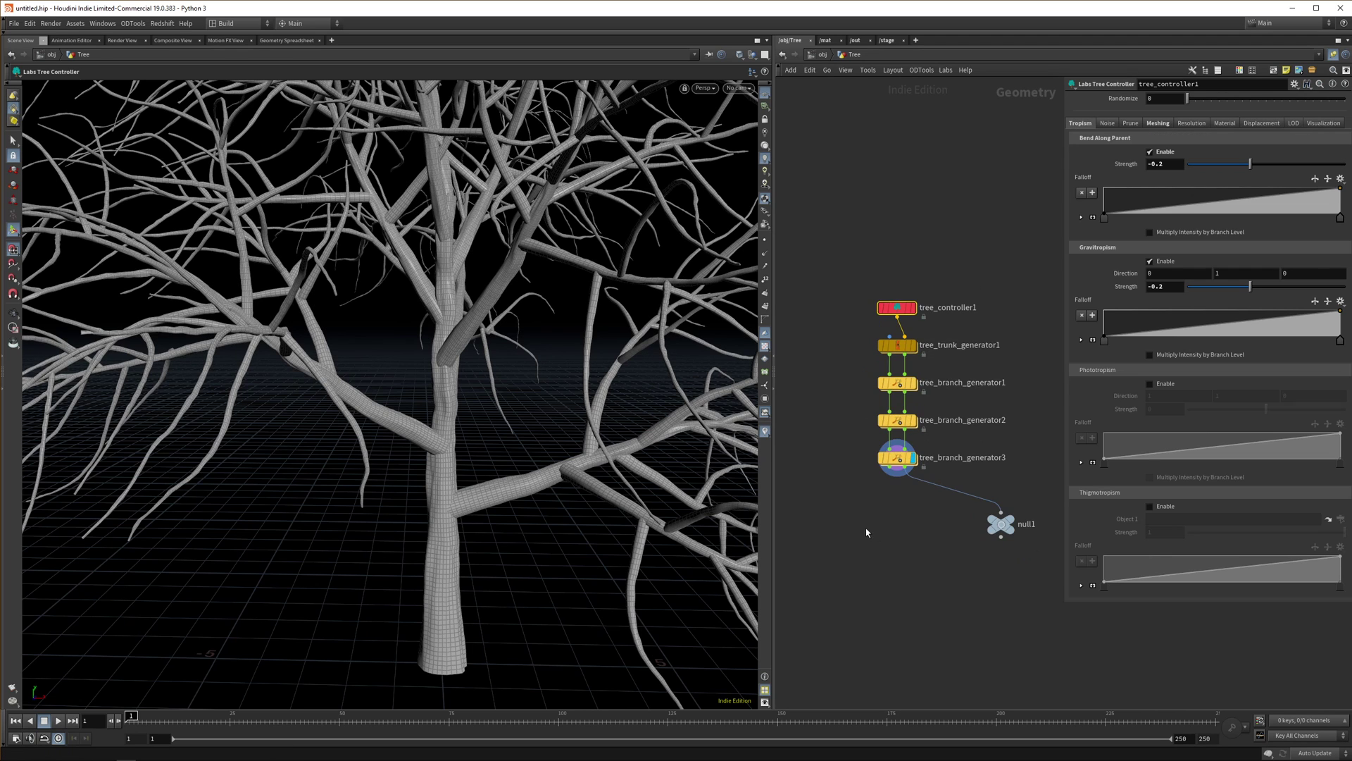
Add a Labs Tree Leaf Generator below the third branch generator and connect the mesh and curve outputs to it
{"action": "key", "text": "Tab"}
{"action": "type", "text": "leaf ge"}
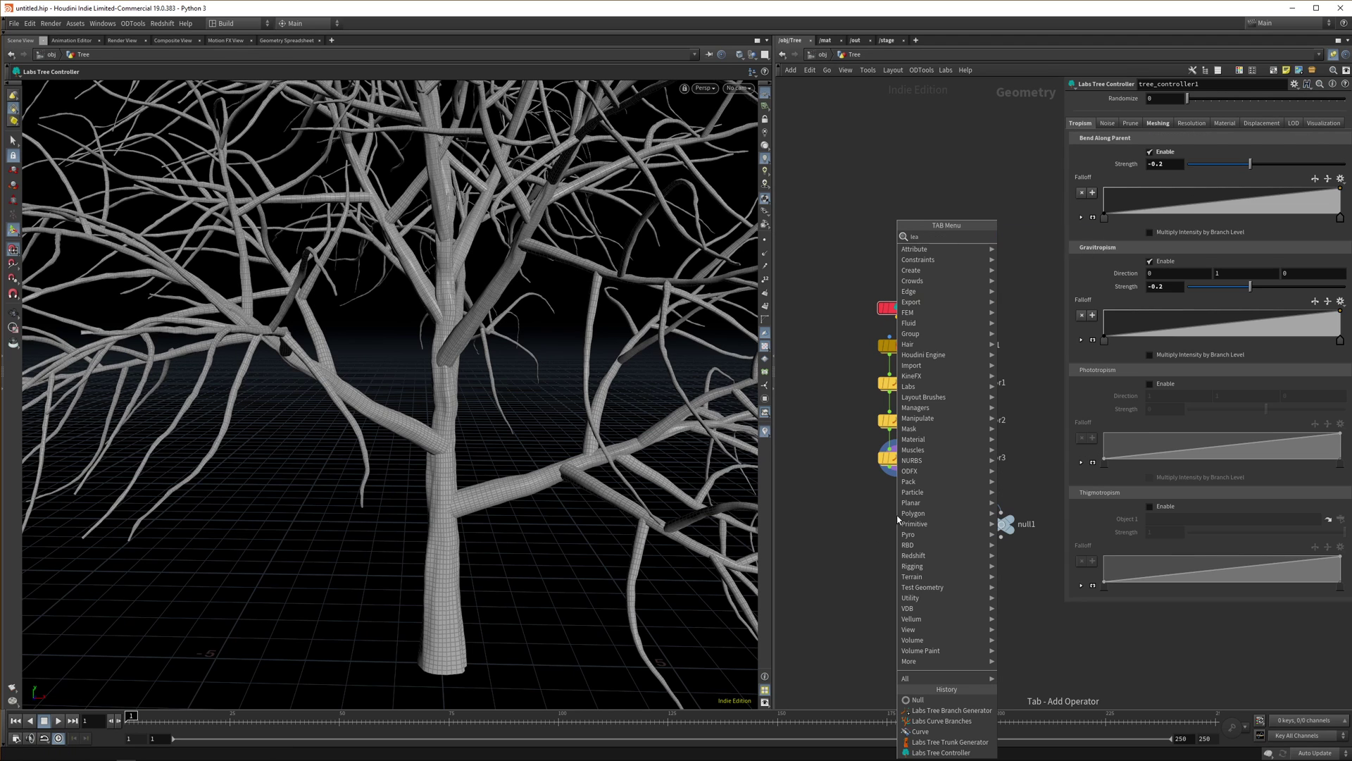
{"action": "key", "text": "Return"}
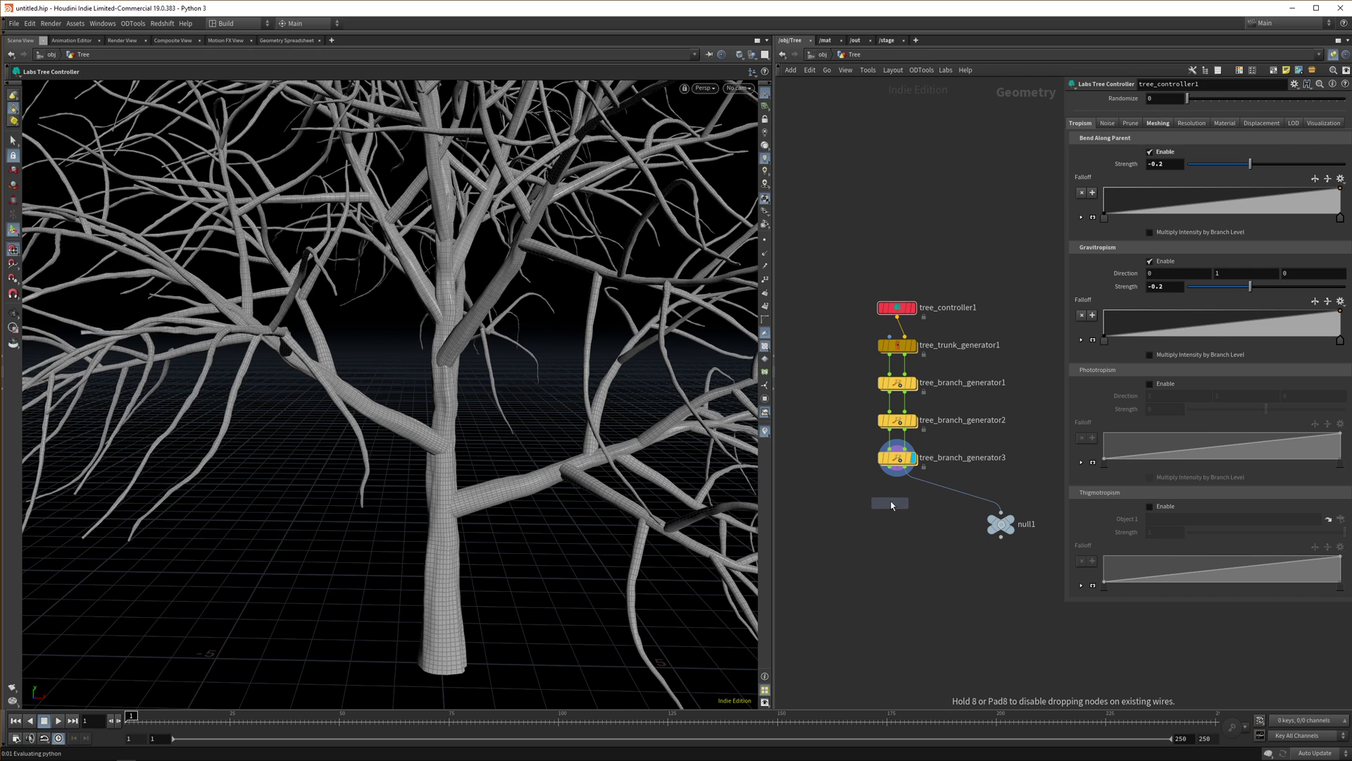
{"action": "left_click", "coordinate": [890, 506]}
{"action": "left_click", "coordinate": [890, 468]}
{"action": "left_click", "coordinate": [887, 493]}
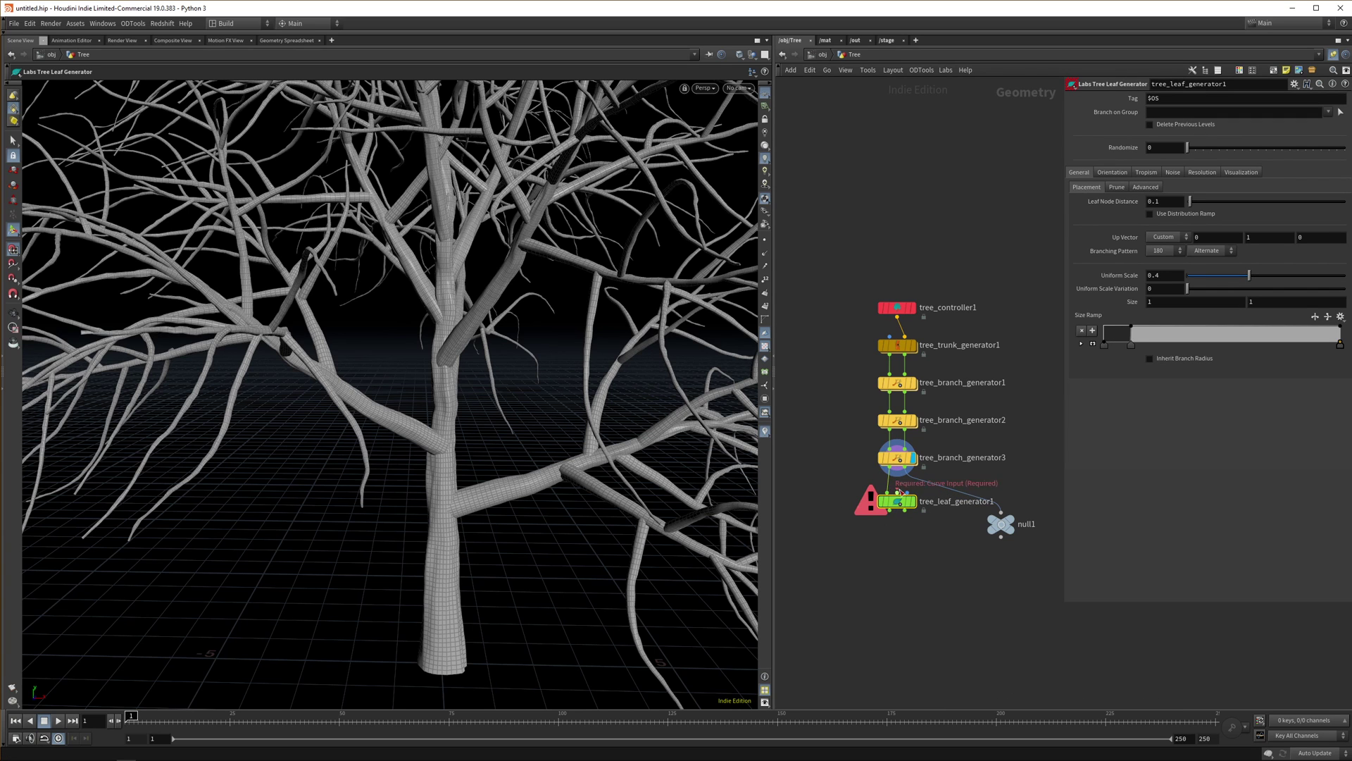
{"action": "left_click_drag", "start_coordinate": [906, 467], "coordinate": [898, 514]}
Move the Null aside and display the leaf generator's output in the viewport
{"action": "middle_click_drag", "start_coordinate": [999, 486], "coordinate": [956, 419]}
{"action": "left_click_drag", "start_coordinate": [954, 457], "coordinate": [1024, 432]}
{"action": "mouse_move", "coordinate": [1000, 440]}
{"action": "middle_mouse_down"}
{"action": "mouse_move", "coordinate": [1030, 482]}
{"action": "mouse_move", "coordinate": [946, 501]}
{"action": "mouse_move", "coordinate": [983, 466]}
{"action": "middle_mouse_up"}
{"action": "left_click", "coordinate": [901, 475]}
{"action": "scroll", "coordinate": [921, 467], "scroll_direction": "down", "scroll_amount": 1}
Add a Labs Tree Simple Leaf node beside the third branch generator and connect it to the leaf generator's third input
{"action": "key", "text": "Tab"}
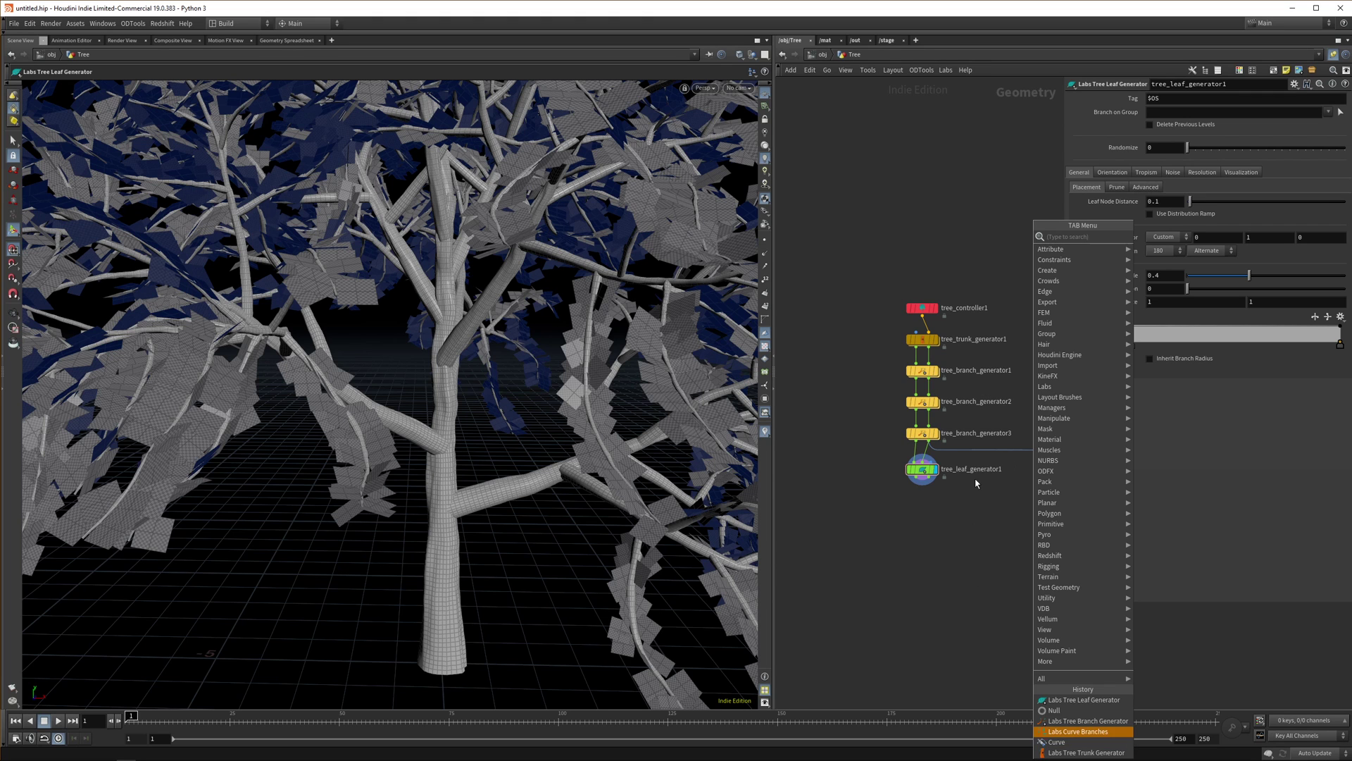
{"action": "key", "text": "Escape"}
{"action": "scroll", "coordinate": [969, 510], "scroll_direction": "up", "scroll_amount": 4}
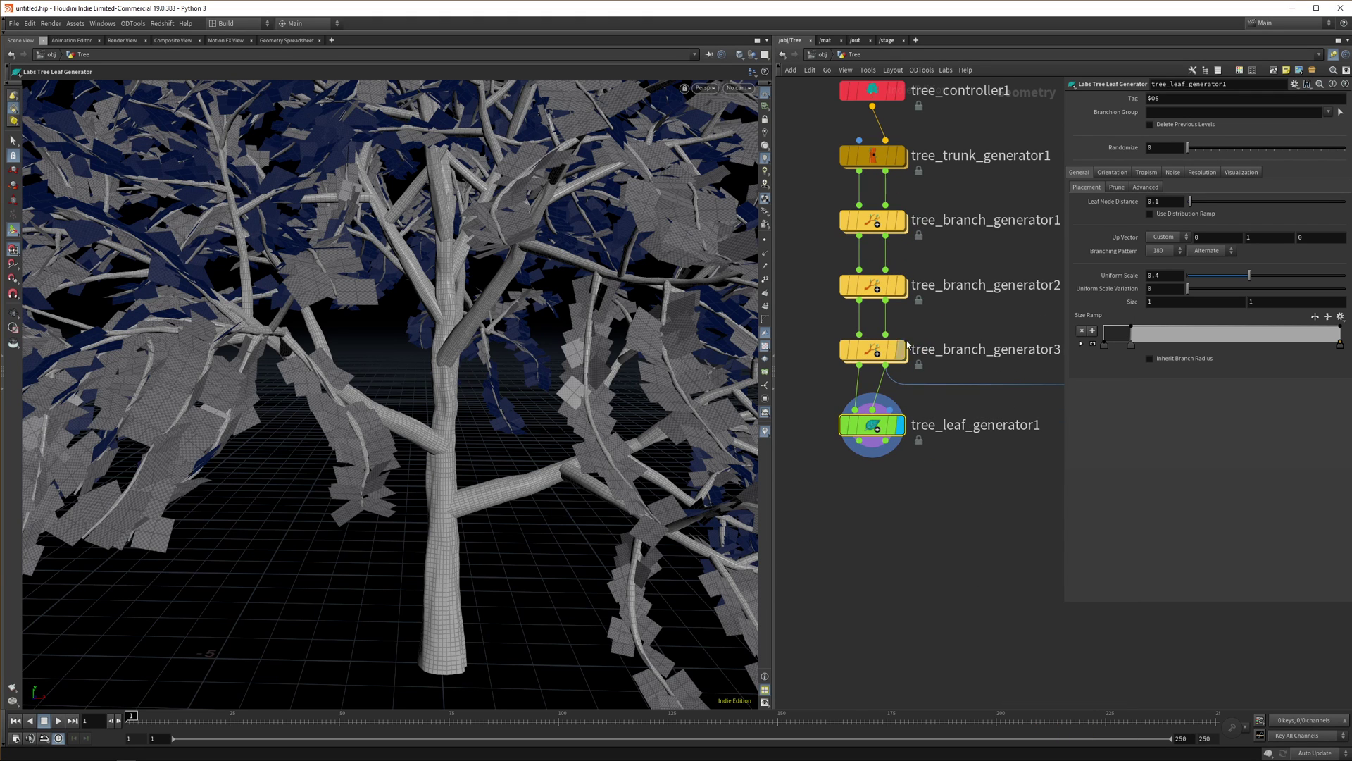
{"action": "key", "text": "Escape"}
{"action": "left_click_drag", "start_coordinate": [474, 347], "coordinate": [522, 552]}
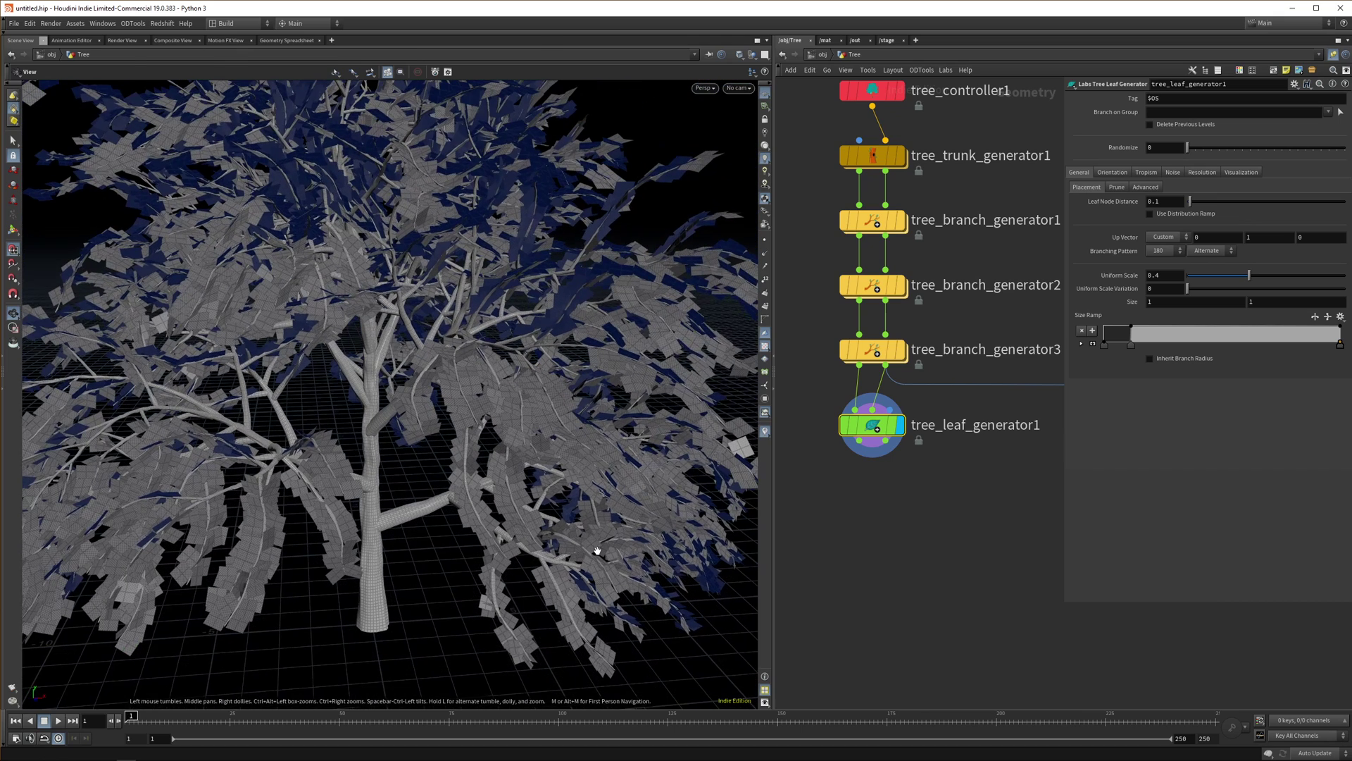
{"action": "key", "text": "Tab"}
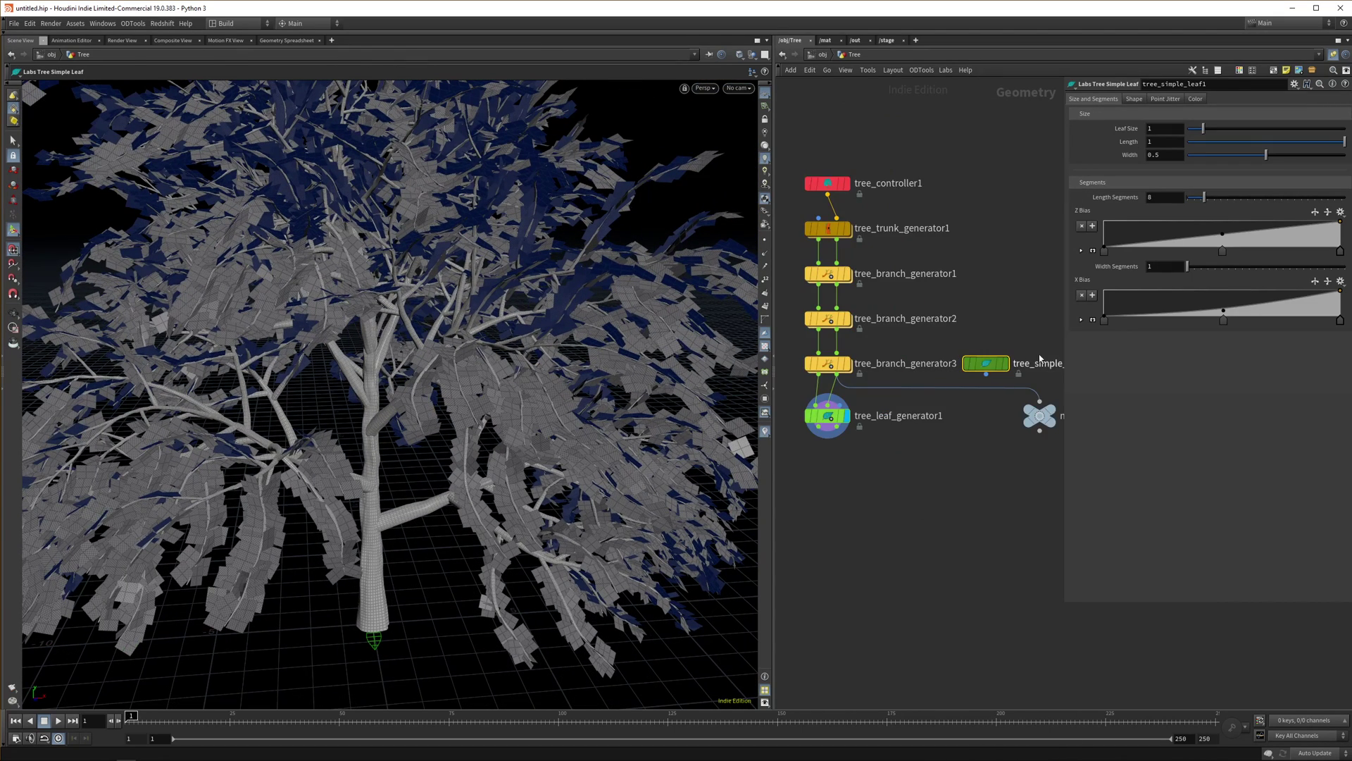
{"action": "mouse_move", "coordinate": [1048, 338]}
{"action": "middle_mouse_down"}
{"action": "mouse_move", "coordinate": [990, 336]}
{"action": "mouse_move", "coordinate": [1021, 336]}
{"action": "middle_mouse_up"}
{"action": "scroll", "coordinate": [990, 335], "scroll_direction": "down", "scroll_amount": 1}
{"action": "left_click", "coordinate": [983, 365]}
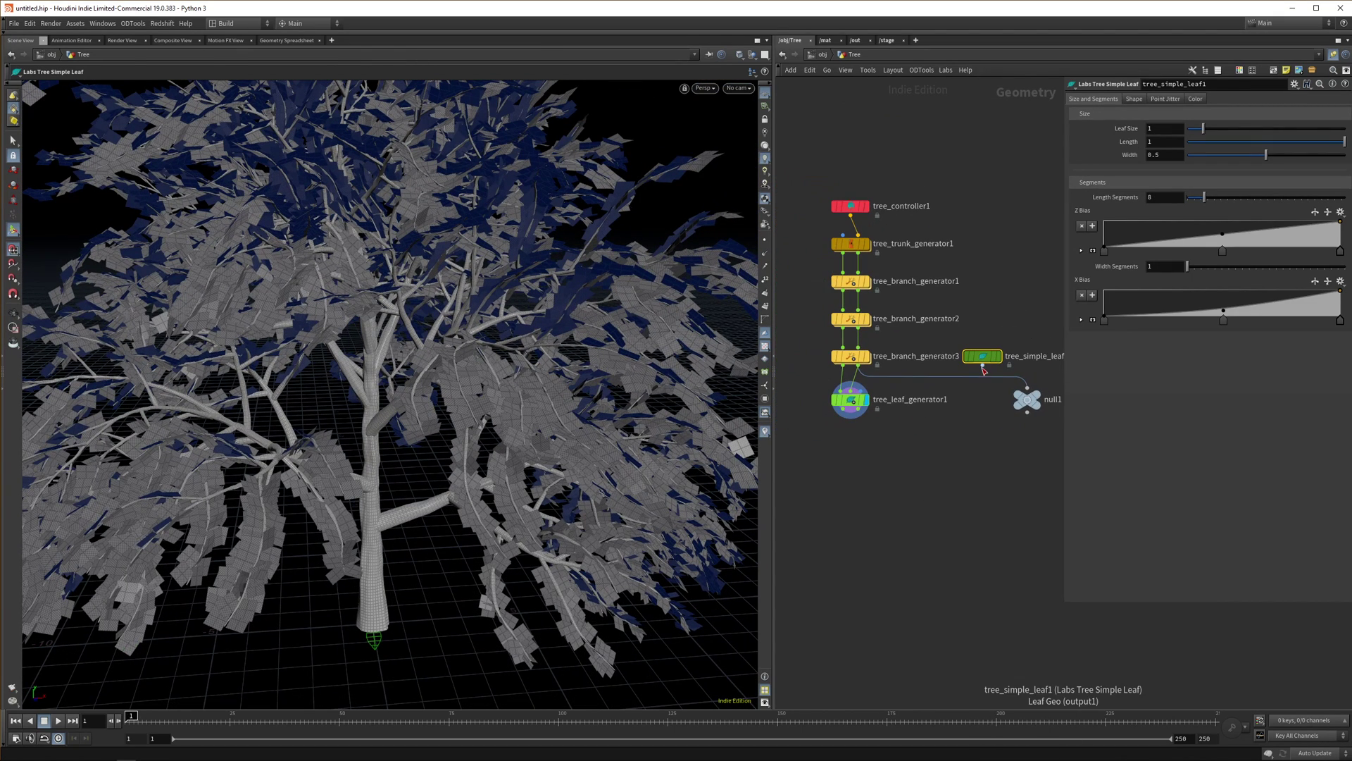
{"action": "left_click", "coordinate": [870, 400]}
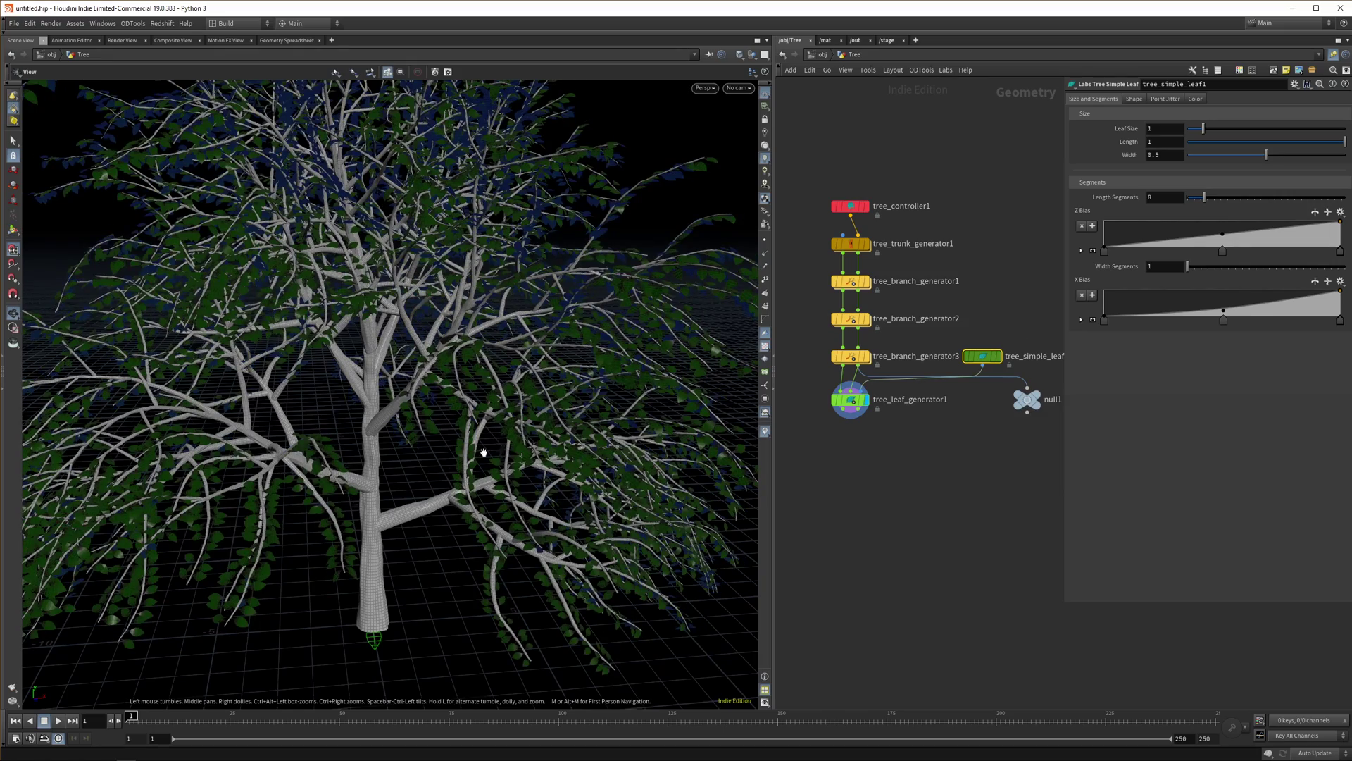
Examine how the simple leaves are distributed along the branches, from close up and from several angles
{"action": "left_click_drag", "start_coordinate": [490, 446], "coordinate": [496, 519], "text": "alt"}
{"action": "right_click_drag", "start_coordinate": [496, 519], "coordinate": [589, 414], "text": "alt"}
{"action": "left_click_drag", "start_coordinate": [640, 369], "coordinate": [423, 421], "text": "alt"}
{"action": "middle_click_drag", "start_coordinate": [569, 331], "coordinate": [568, 448], "text": "alt"}
{"action": "right_click_drag", "start_coordinate": [641, 353], "coordinate": [635, 453], "text": "alt"}
{"action": "middle_click_drag", "start_coordinate": [602, 438], "coordinate": [514, 458], "text": "alt"}
{"action": "mouse_move", "coordinate": [537, 407]}
{"action": "right_mouse_down", "text": "alt"}
{"action": "mouse_move", "coordinate": [527, 419]}
{"action": "mouse_move", "coordinate": [580, 211]}
{"action": "right_mouse_up", "text": "alt"}
{"action": "left_click_drag", "start_coordinate": [580, 380], "coordinate": [620, 423], "text": "alt"}
{"action": "scroll", "coordinate": [947, 437], "scroll_direction": "down", "scroll_amount": 4}
{"action": "scroll", "coordinate": [898, 436], "scroll_direction": "up", "scroll_amount": 3}
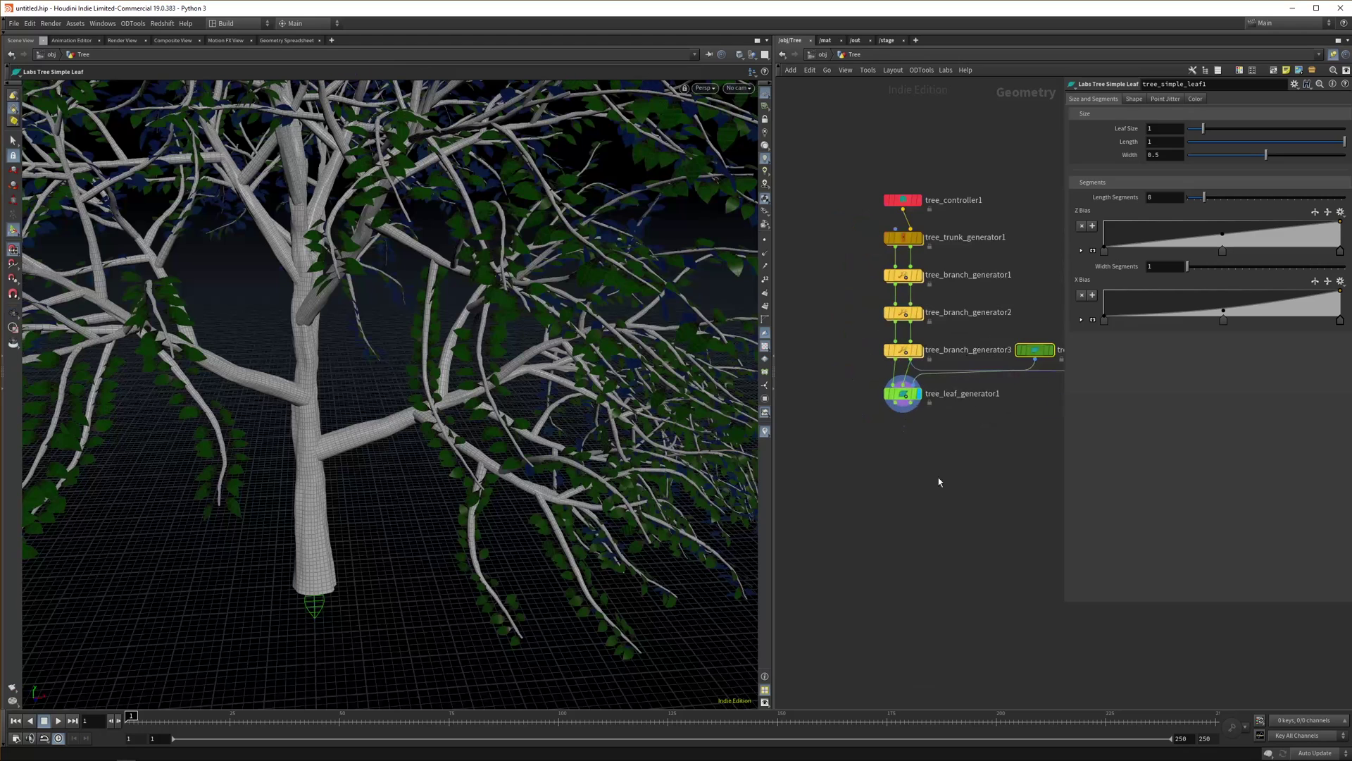
Add a second Null node fed by the third branch generator's curve output and display it
{"action": "key", "text": "Tab"}
{"action": "type", "text": "null"}
{"action": "key", "text": "Return"}
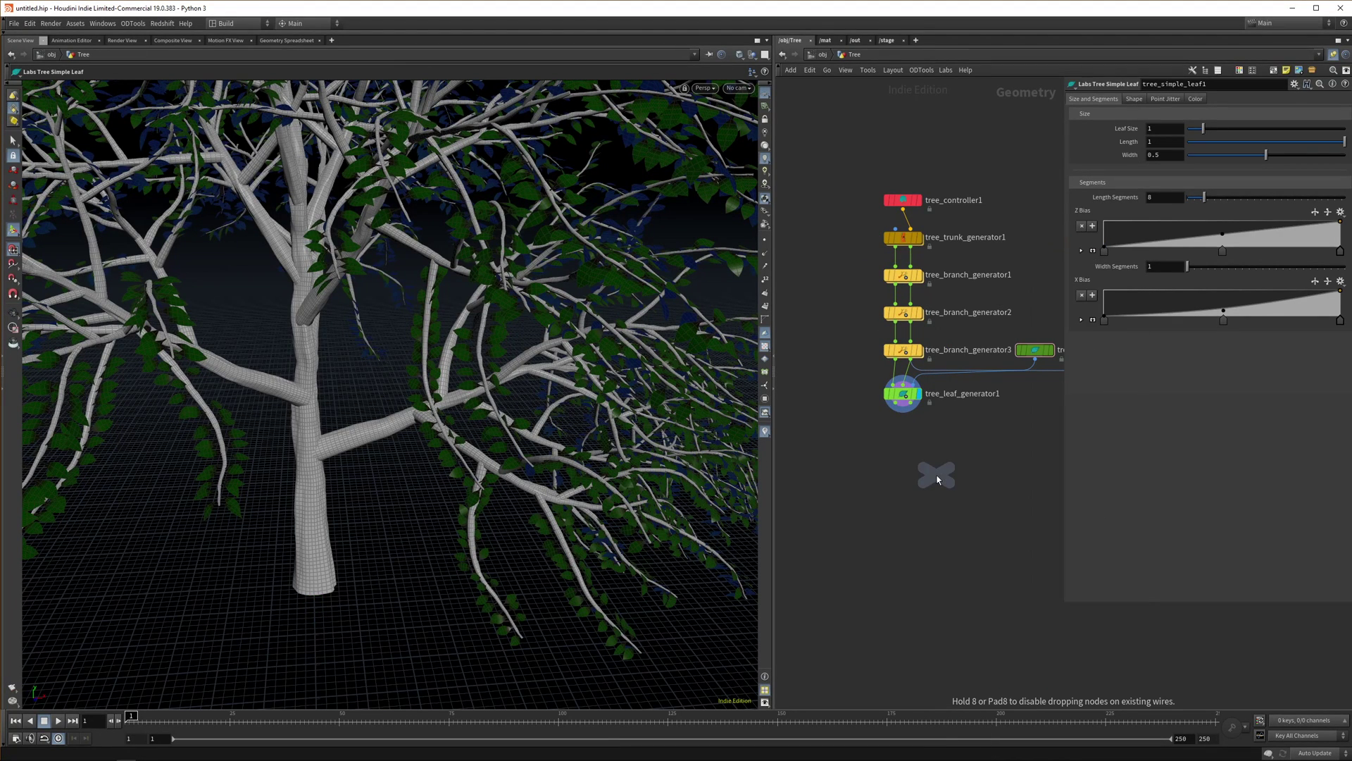
{"action": "left_click", "coordinate": [973, 478]}
{"action": "left_click", "coordinate": [987, 483]}
{"action": "left_click_drag", "start_coordinate": [982, 483], "coordinate": [986, 472]}
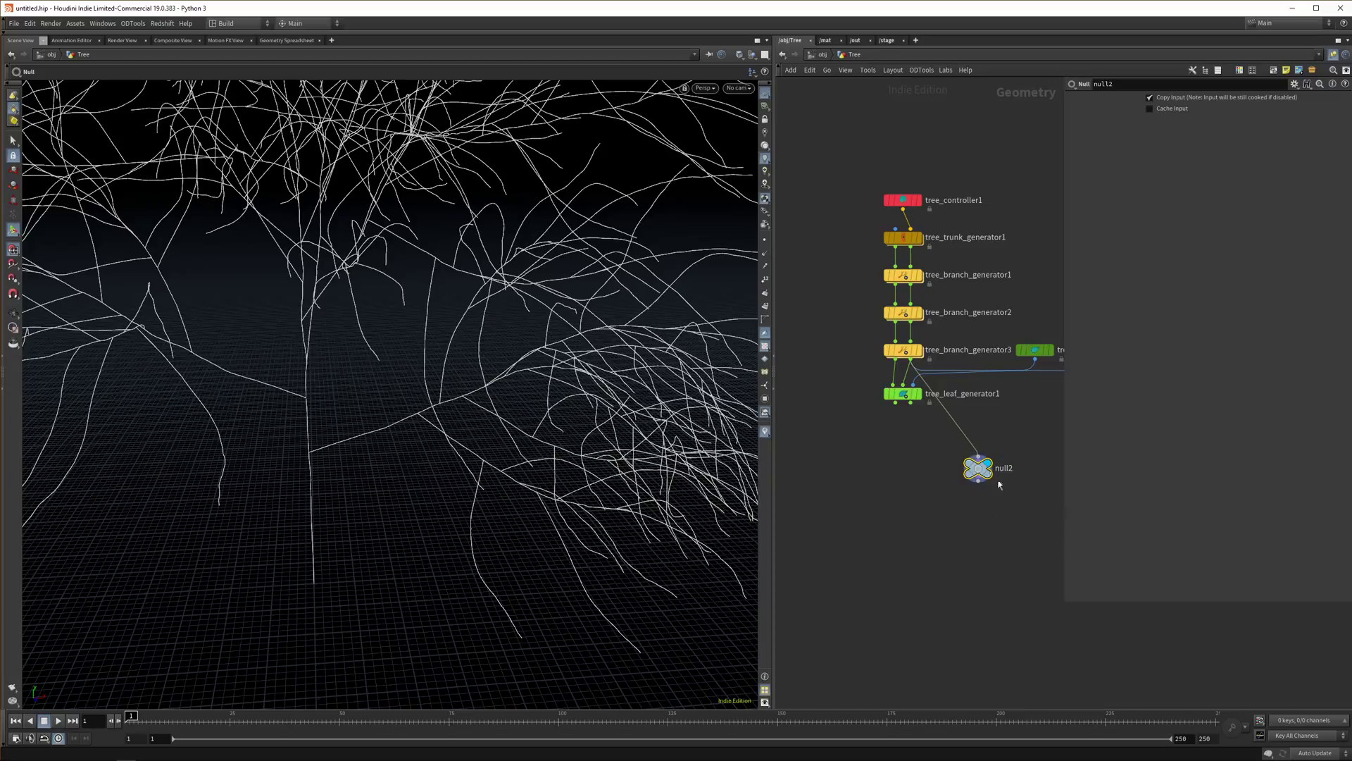
Show the points along the branch curves in the viewport and move the second Null beside the leaf generator
{"action": "left_click", "coordinate": [765, 239]}
{"action": "middle_click_drag", "start_coordinate": [528, 369], "coordinate": [507, 456], "text": "alt"}
{"action": "left_click_drag", "start_coordinate": [508, 456], "coordinate": [530, 417]}
{"action": "left_click_drag", "start_coordinate": [982, 474], "coordinate": [1039, 399]}
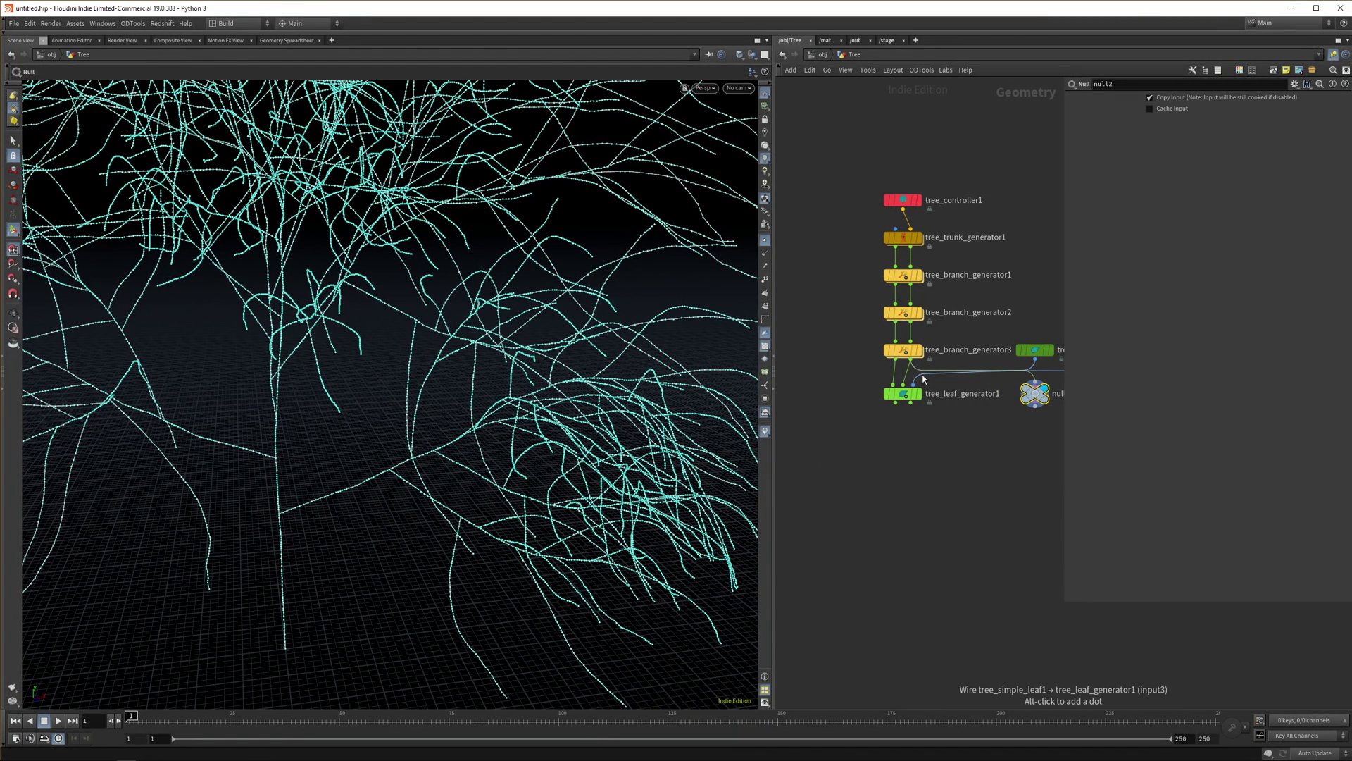
Display the leaf generator's output again and hide the points to view the leafy tree
{"action": "scroll", "coordinate": [880, 341], "scroll_direction": "down", "scroll_amount": 2}
{"action": "scroll", "coordinate": [878, 335], "scroll_direction": "up", "scroll_amount": 2}
{"action": "left_click", "coordinate": [921, 398]}
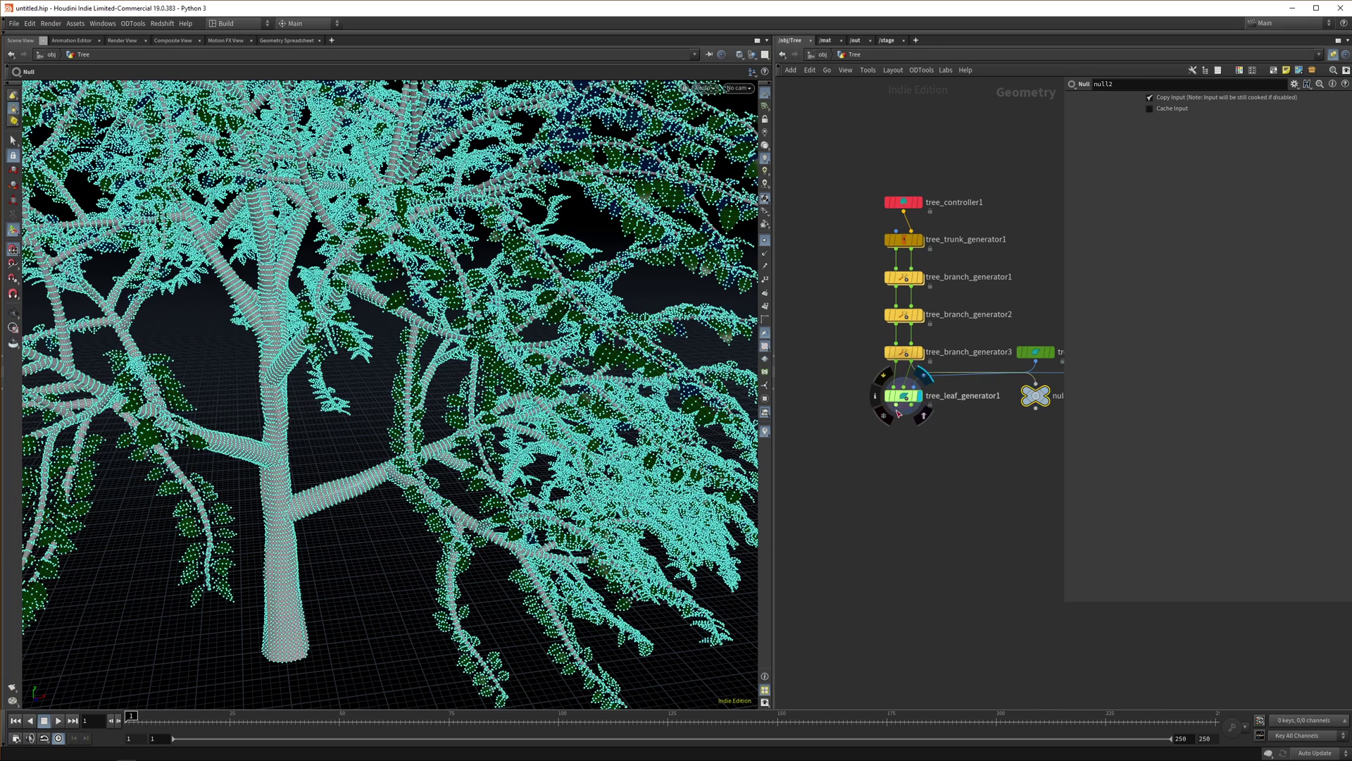
{"action": "left_click", "coordinate": [765, 240]}
{"action": "left_click_drag", "start_coordinate": [427, 516], "coordinate": [490, 450], "text": "alt"}
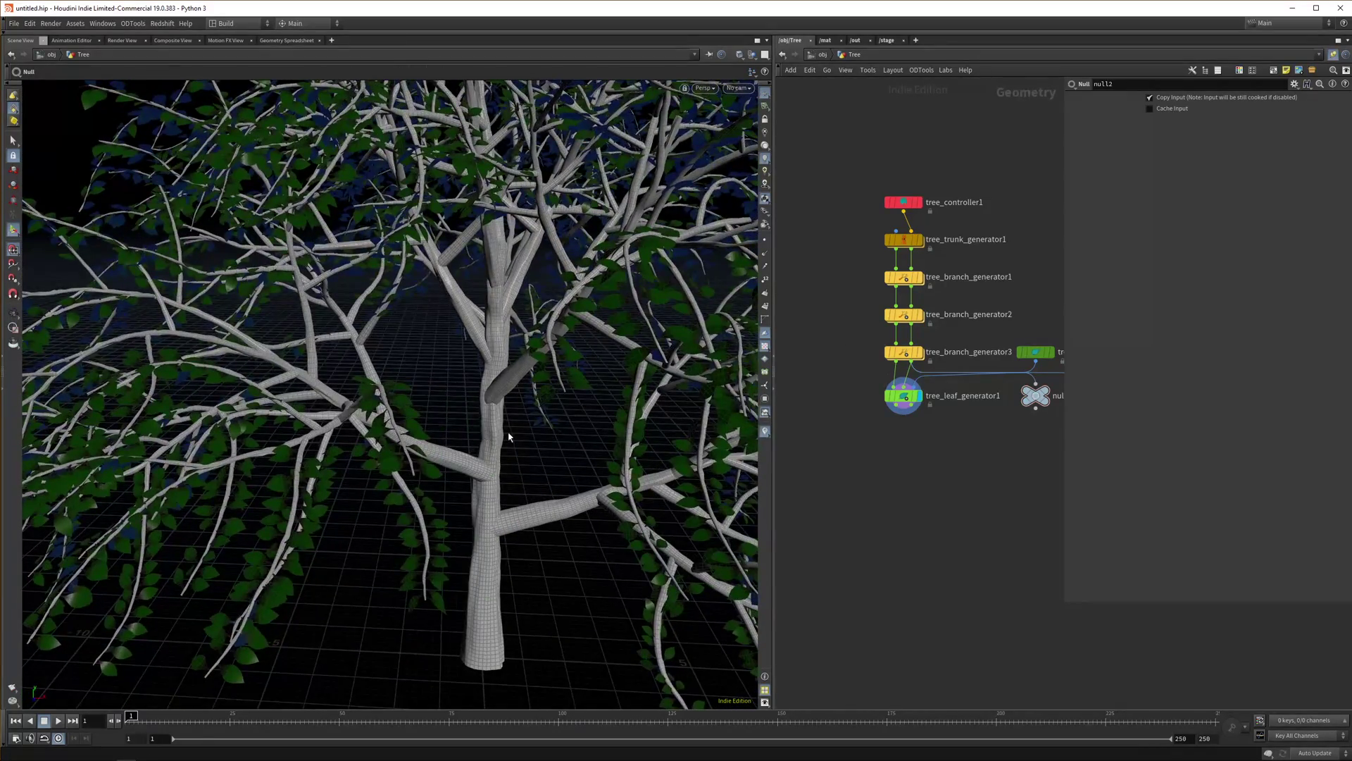